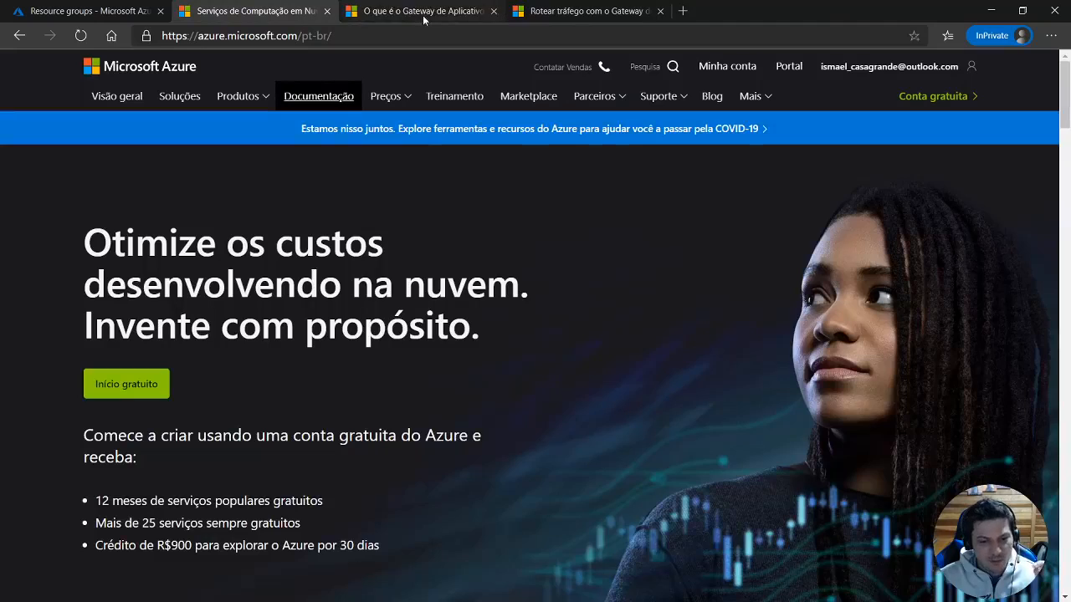
# Close the Azure home page and Application Gateway overview pages, then open the cooperatiRG resource group in the Azure portal with the group list collapsed.
pyautogui.middleClick(425, 18)
pyautogui.middleClick(292, 14)
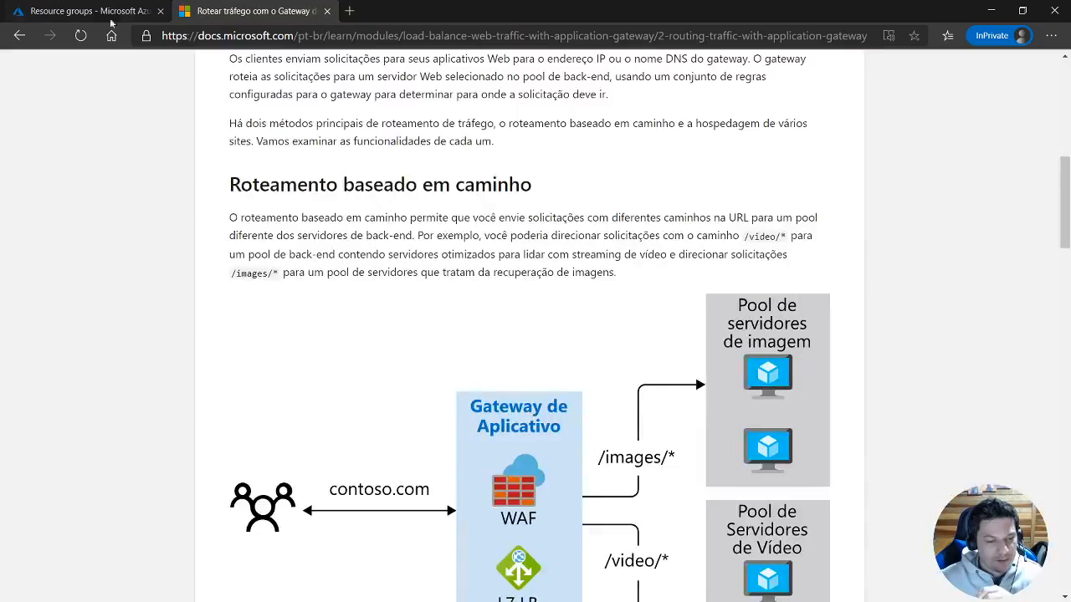
pyautogui.click(99, 18)
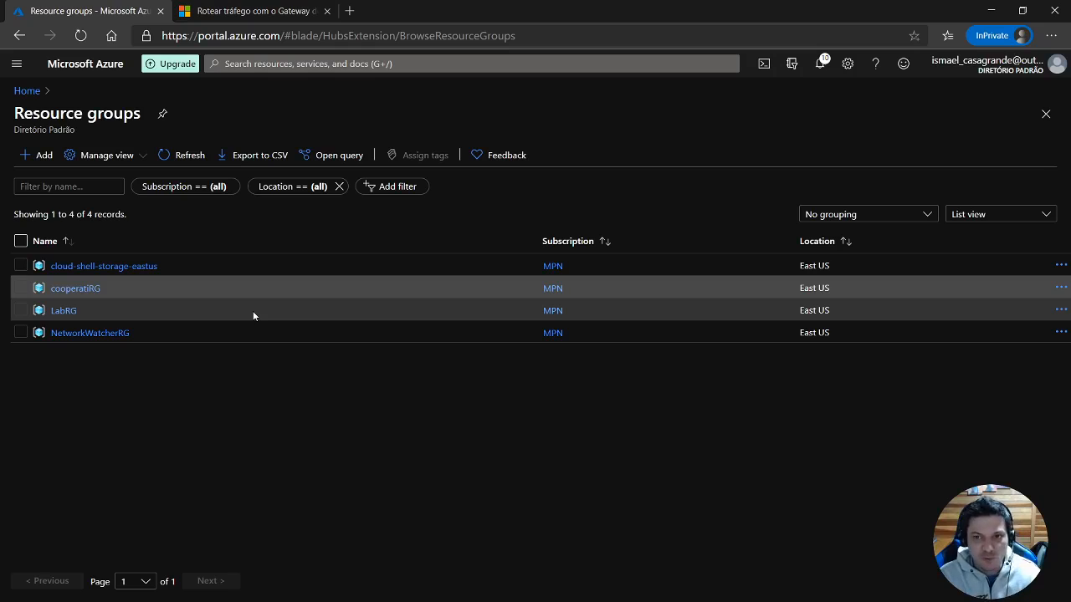
pyautogui.click(75, 289)
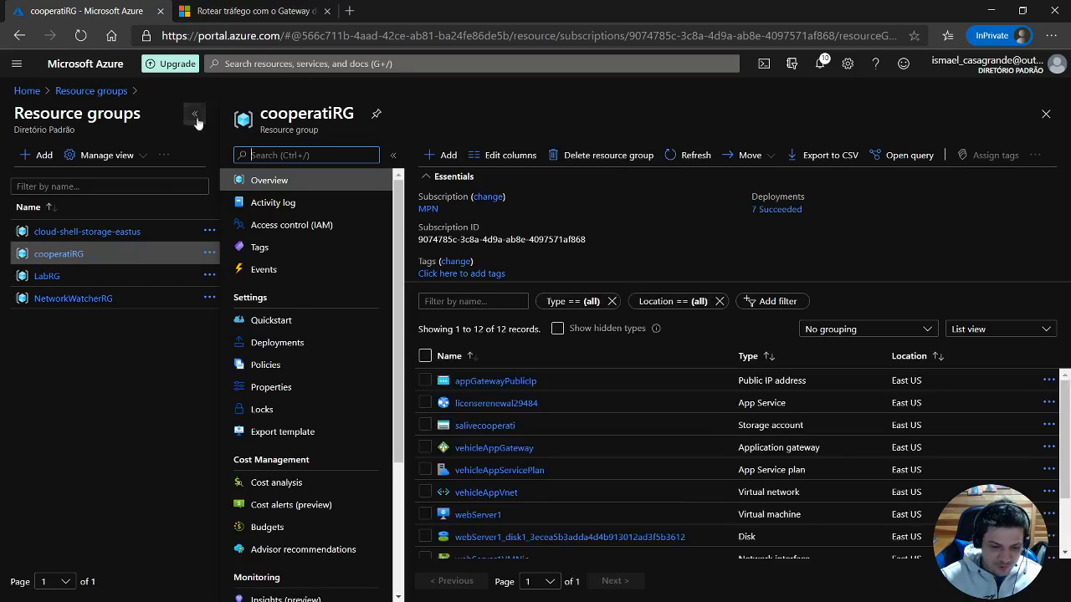
pyautogui.click(194, 113)
# Review the resources in cooperatiRG, including the web server virtual machines, their disks and network interfaces.
pyautogui.scroll(-2, 400, 350)
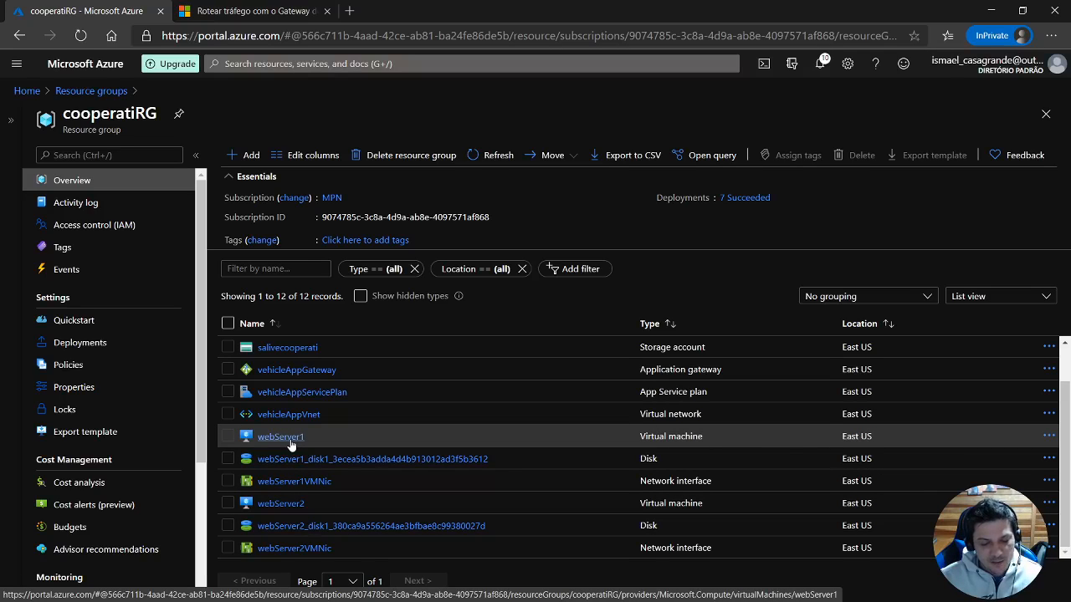
pyautogui.scroll(2, 280, 392)
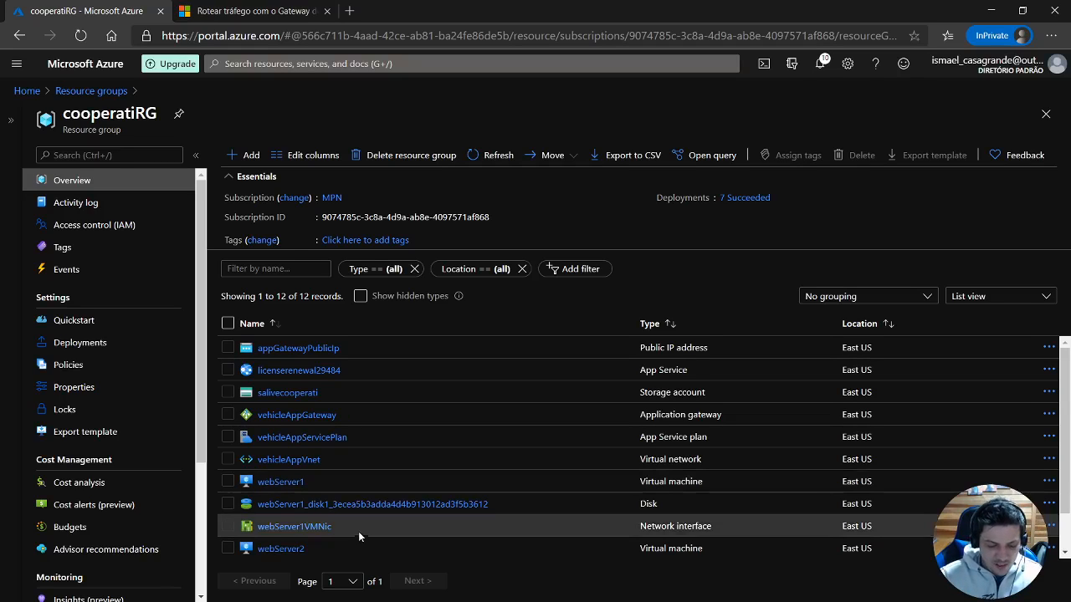
pyautogui.scroll(-1, 358, 535)
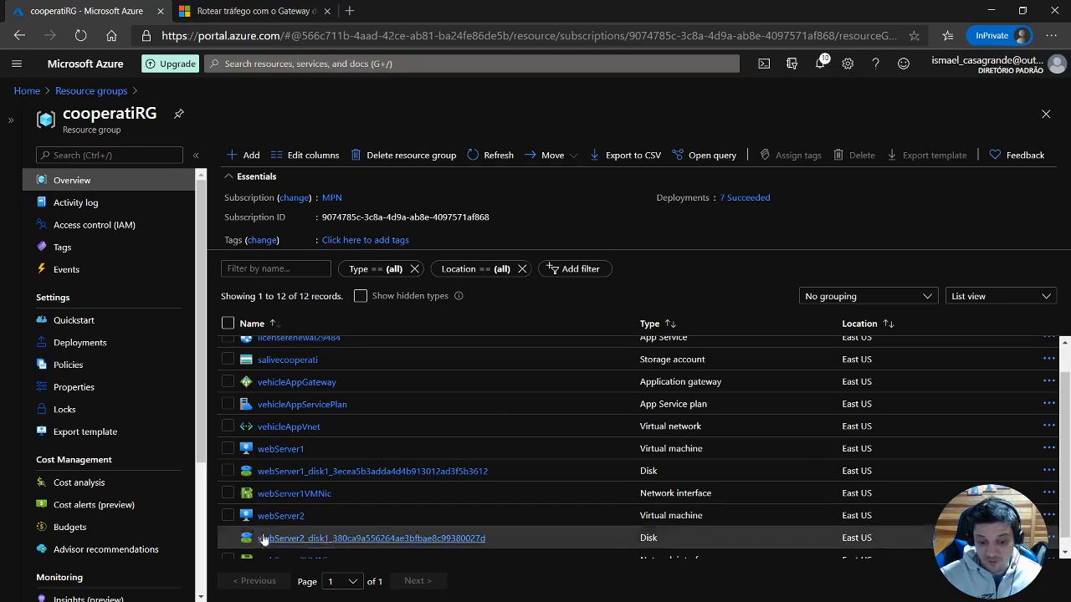
pyautogui.scroll(1, 301, 469)
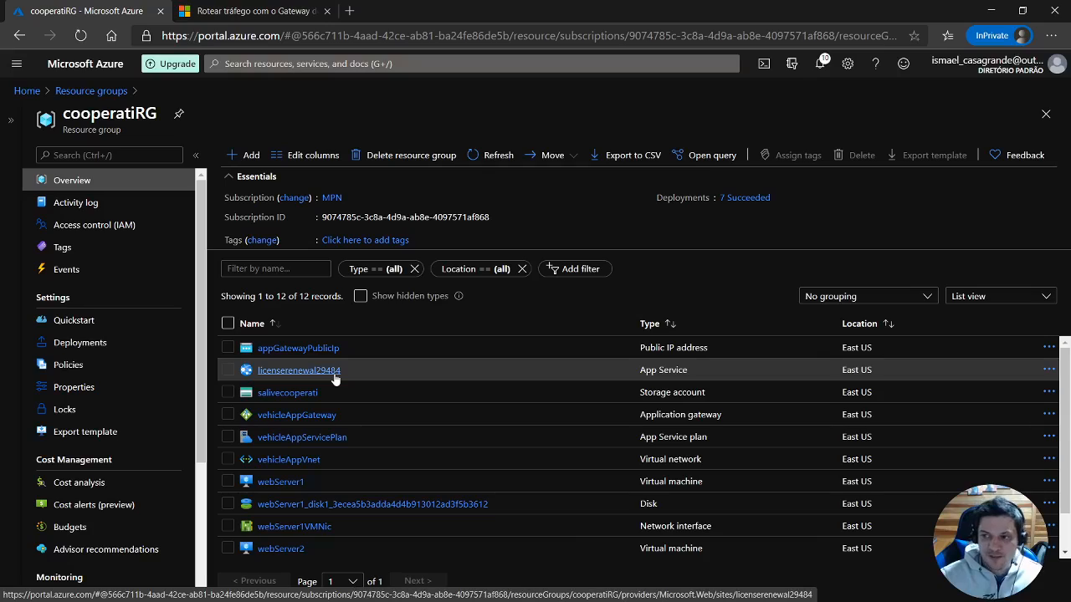
# Open the module unit "Exercício – Criar e configurar um Gateway de Aplicativo" and examine its architecture diagram.
pyautogui.click(281, 14)
pyautogui.scroll(7, 438, 305)
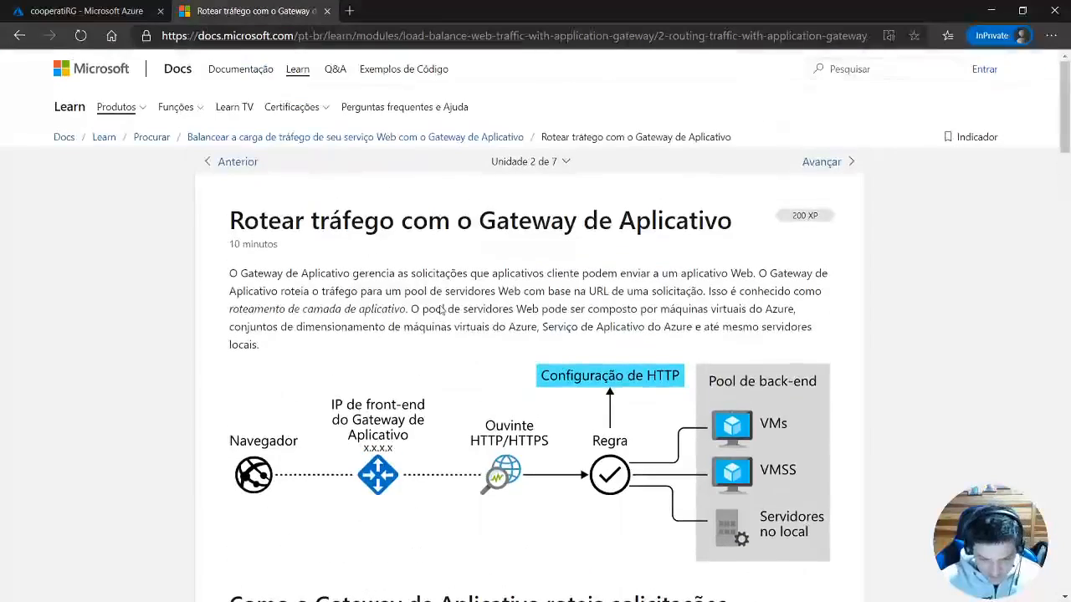
pyautogui.click(534, 164)
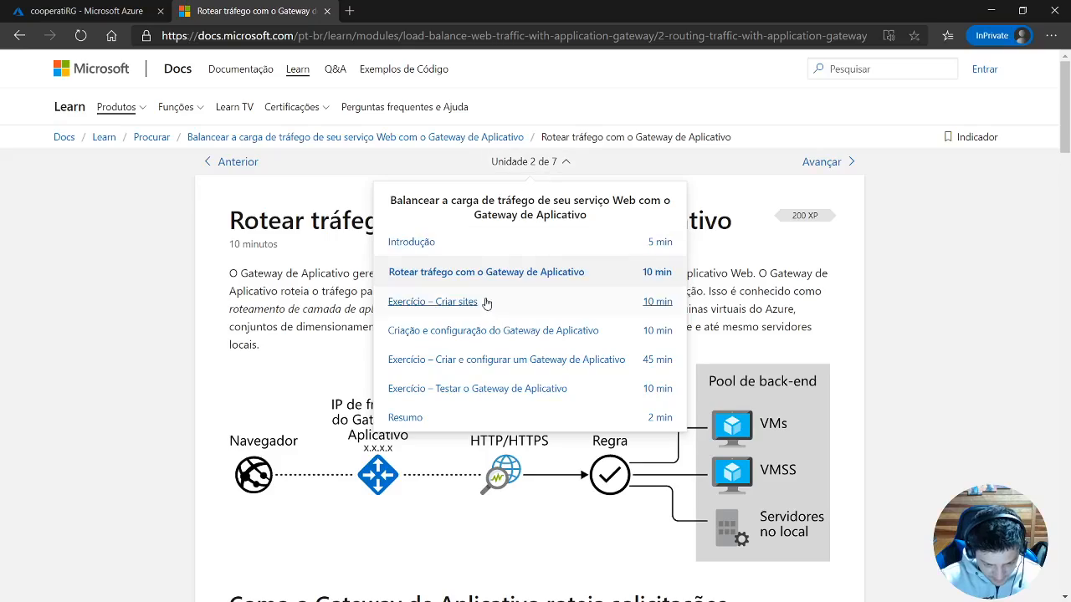
pyautogui.click(497, 359)
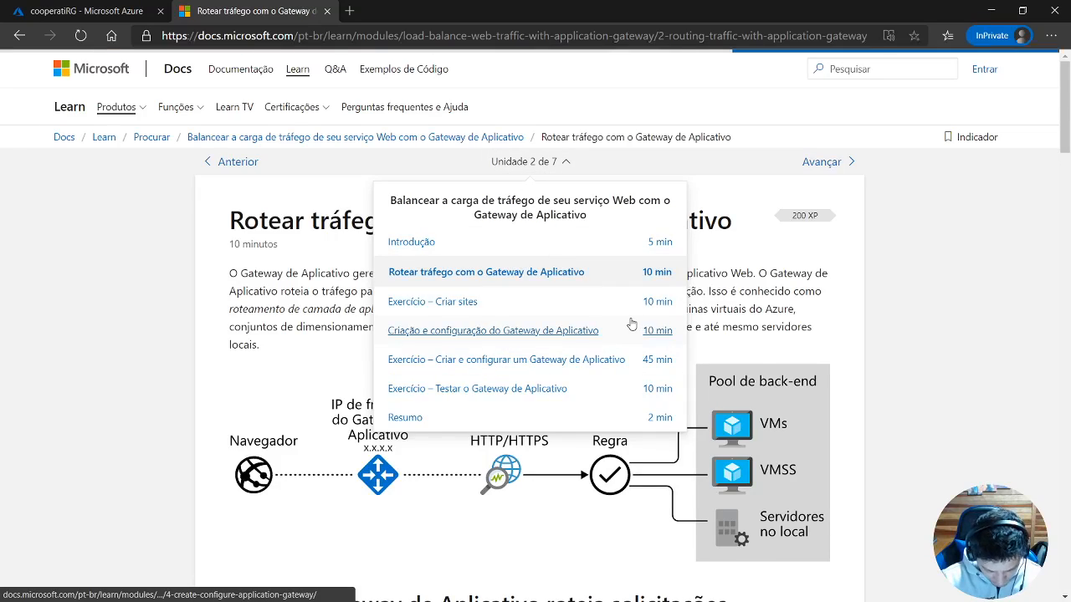
pyautogui.scroll(-3, 619, 310)
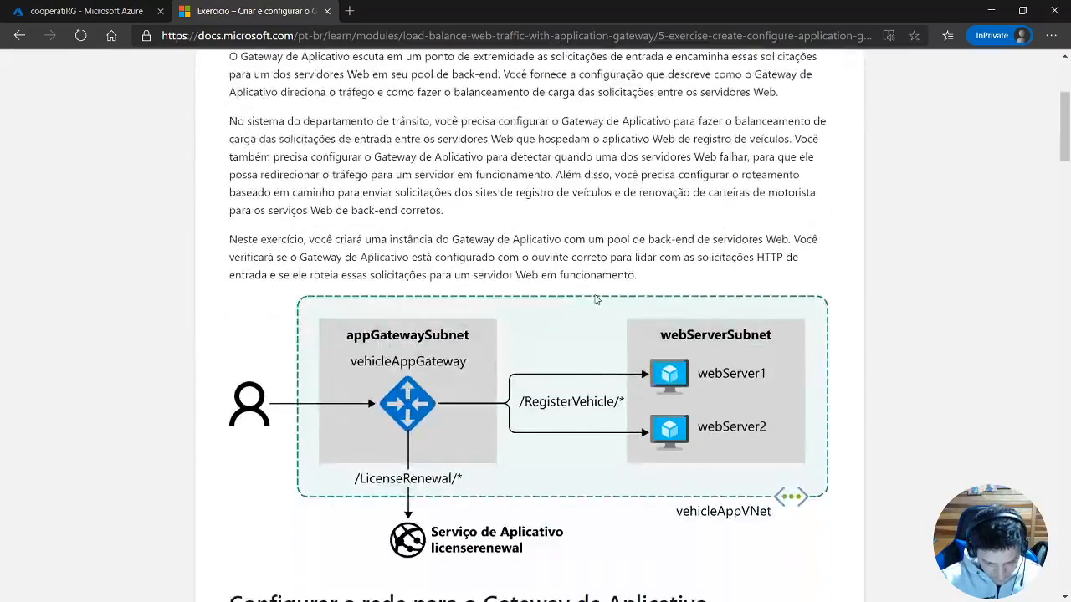
pyautogui.scroll(-1, 597, 298)
pyautogui.scroll(1, 607, 318)
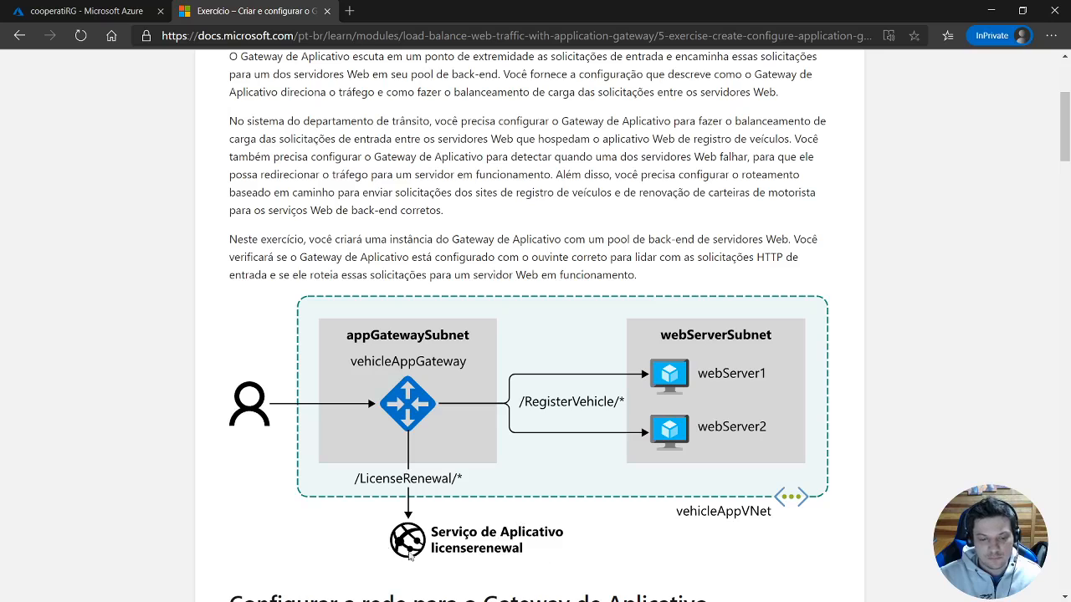
# Compare the cooperatiRG resources with the exercise's architecture diagram and its network configuration section.
pyautogui.click(144, 8)
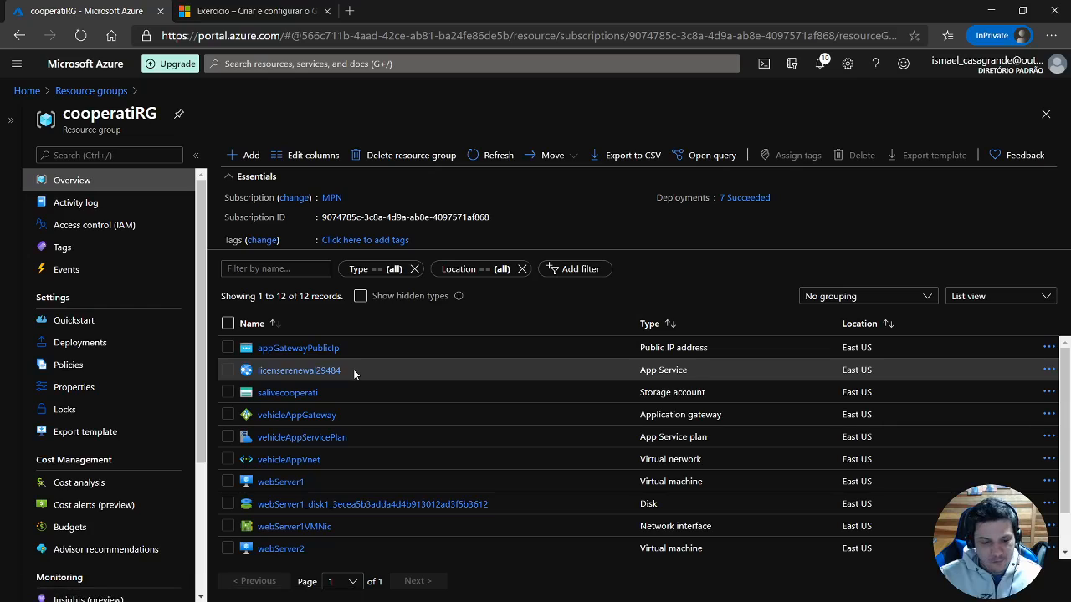
pyautogui.click(250, 13)
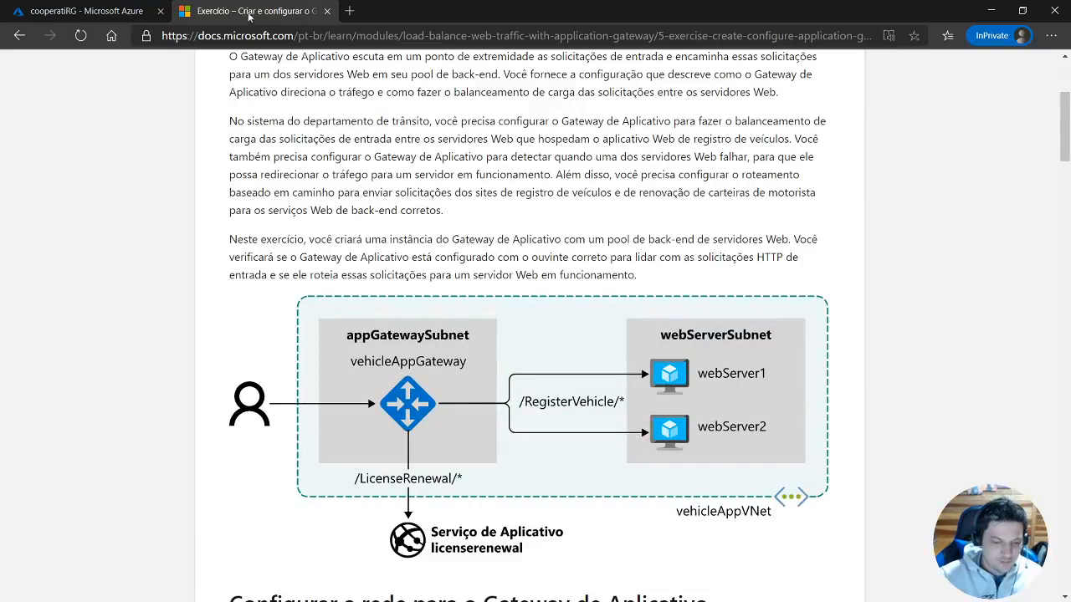
pyautogui.scroll(-2, 619, 431)
pyautogui.scroll(-2, 556, 416)
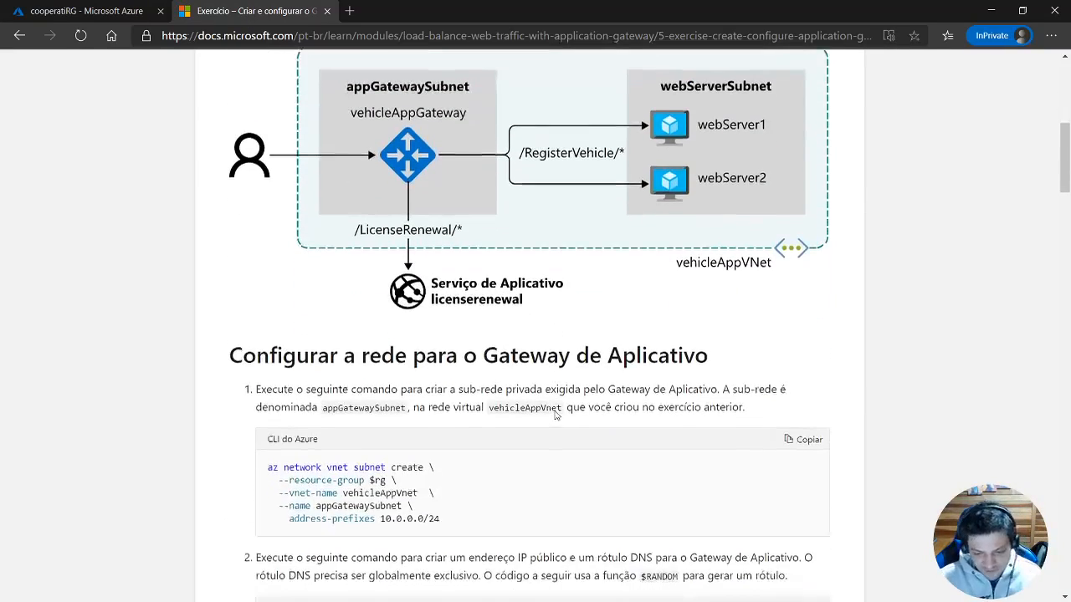
pyautogui.scroll(3, 554, 410)
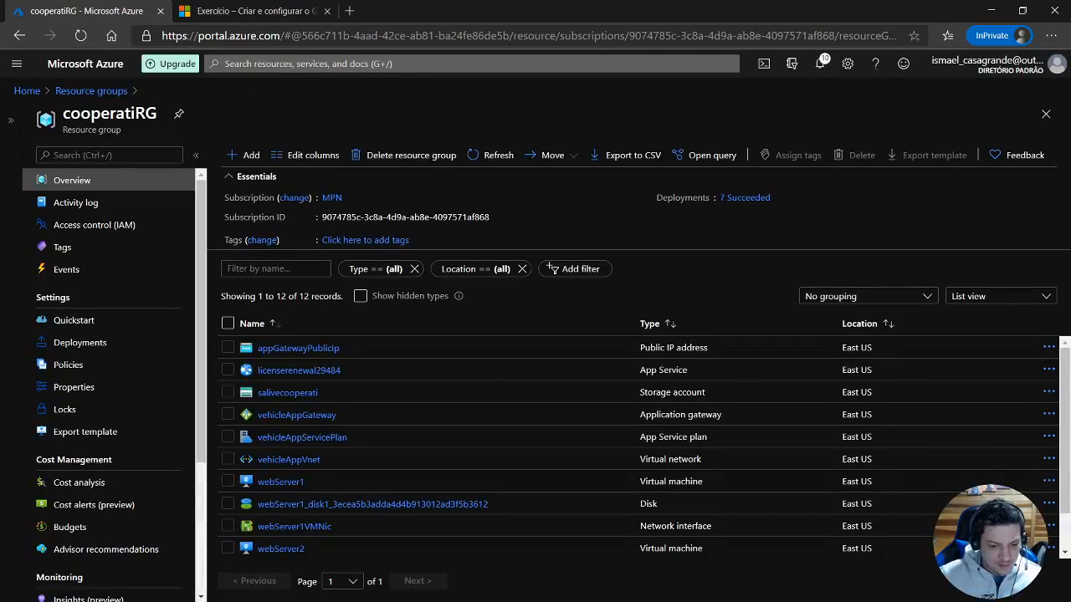
# Copy the DNS name of the appGatewayPublicIp resource in cooperatiRG and load that address in a new browser tab.
pyautogui.click(84, 11)
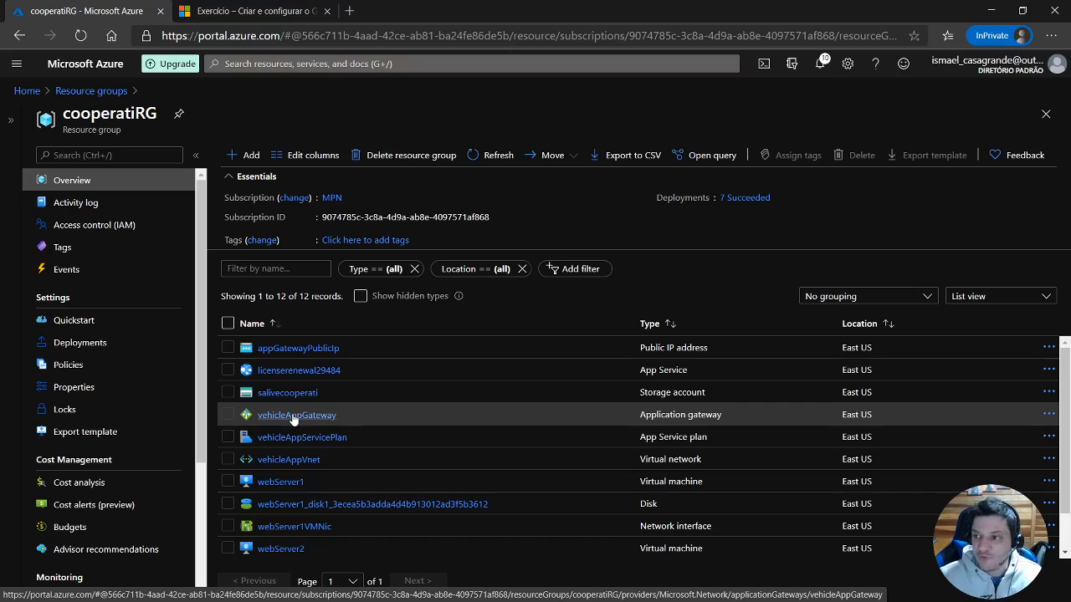
pyautogui.click(287, 347)
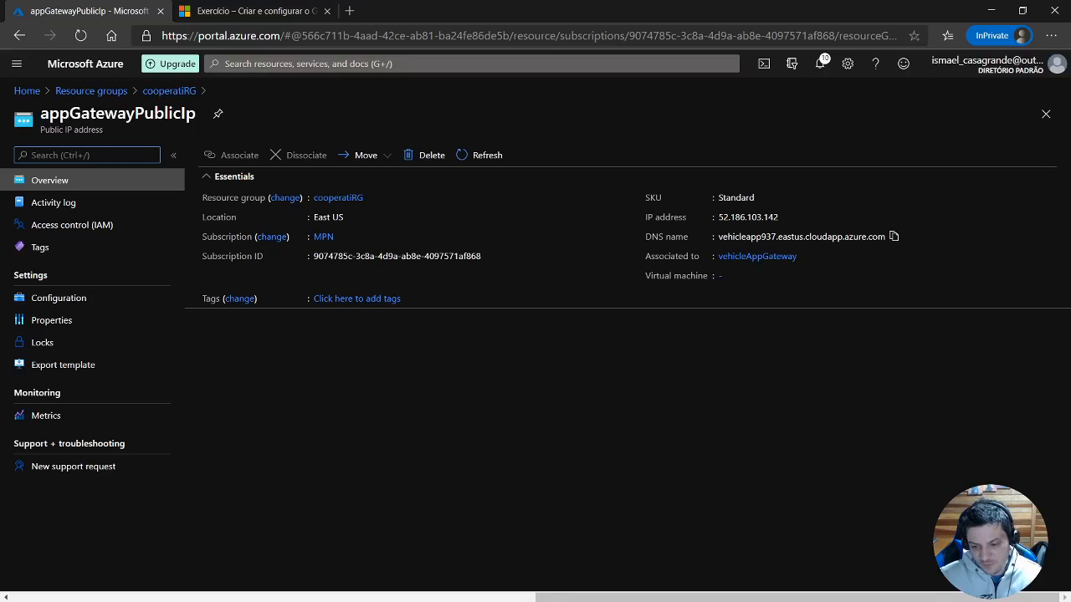
pyautogui.click(893, 237)
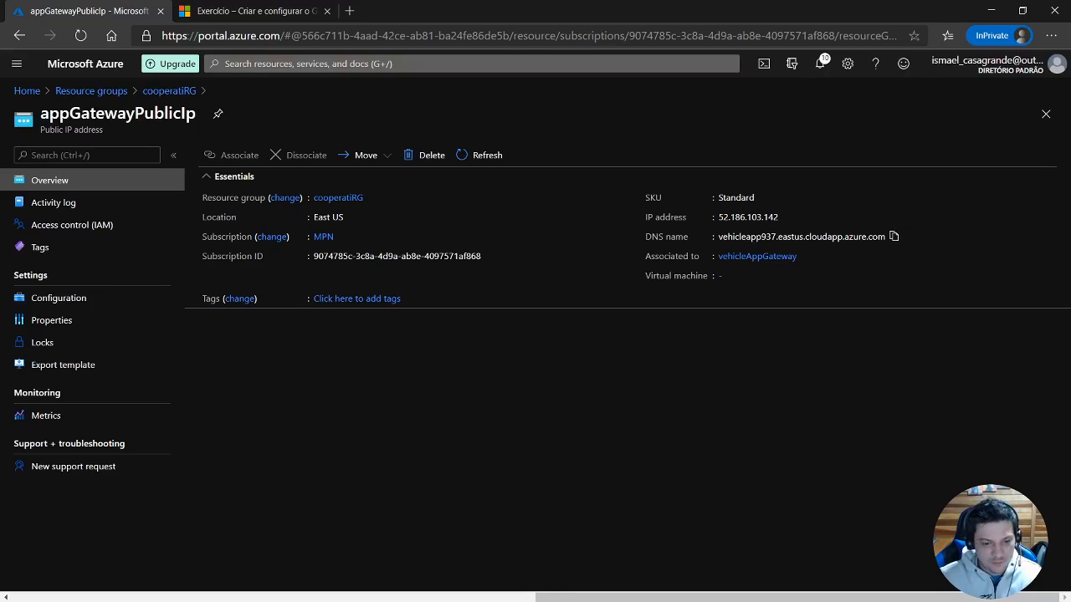
pyautogui.click(349, 10)
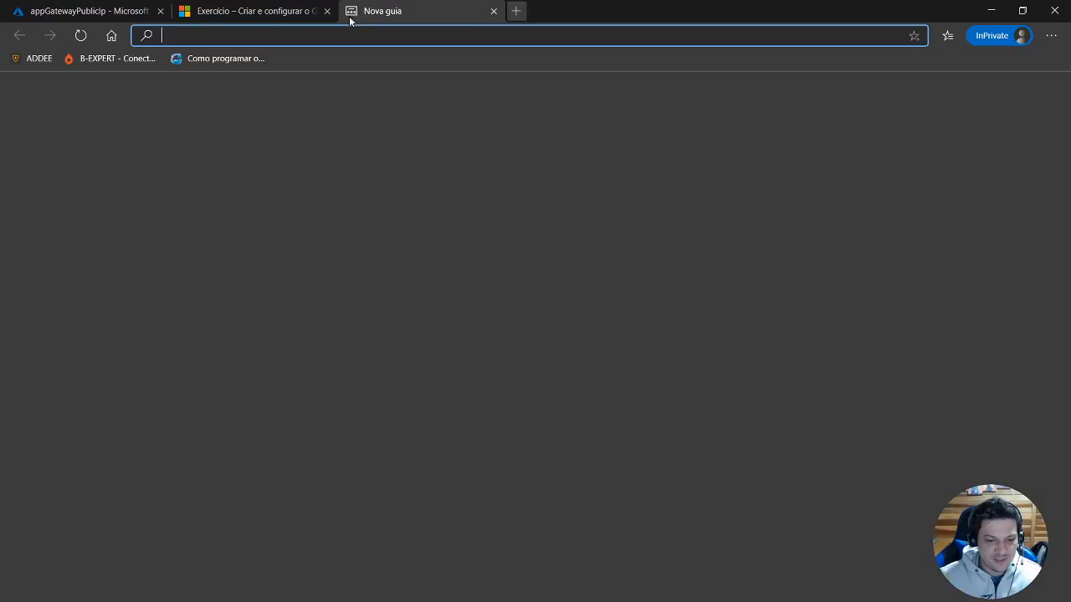
pyautogui.hotkey('ctrl', 'v')
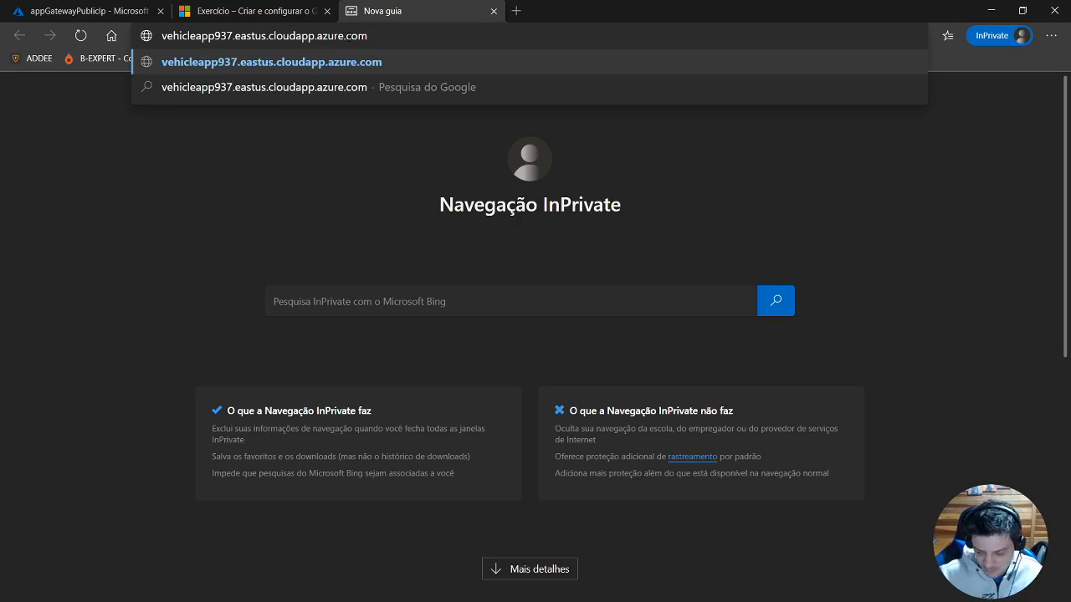
pyautogui.press('Return')
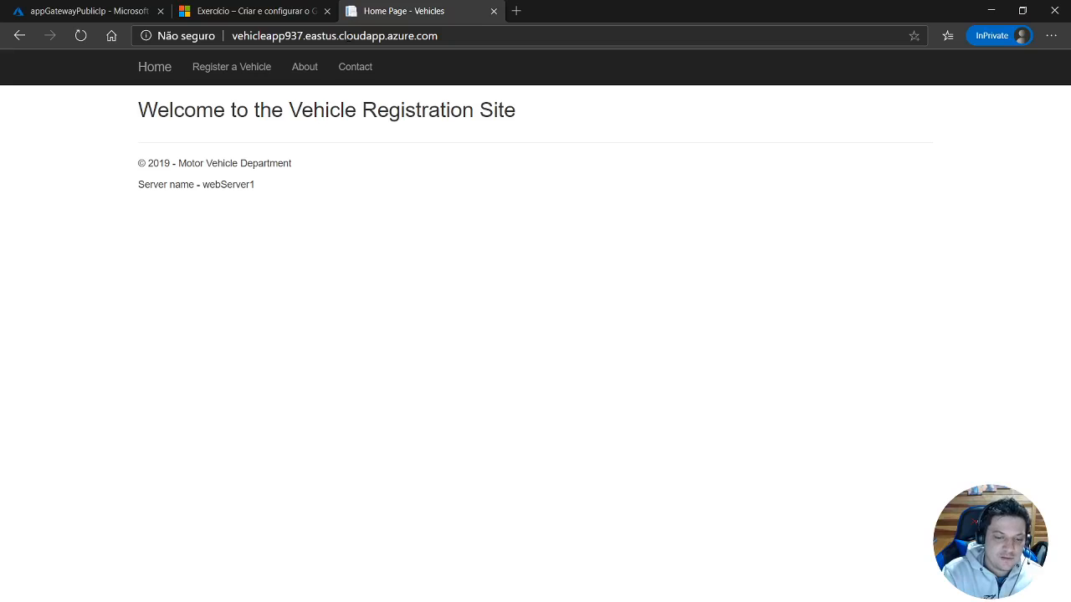
# Compare the vehicle registration site with the exercise diagram, and return the portal to the cooperatiRG resource group.
pyautogui.click(279, 12)
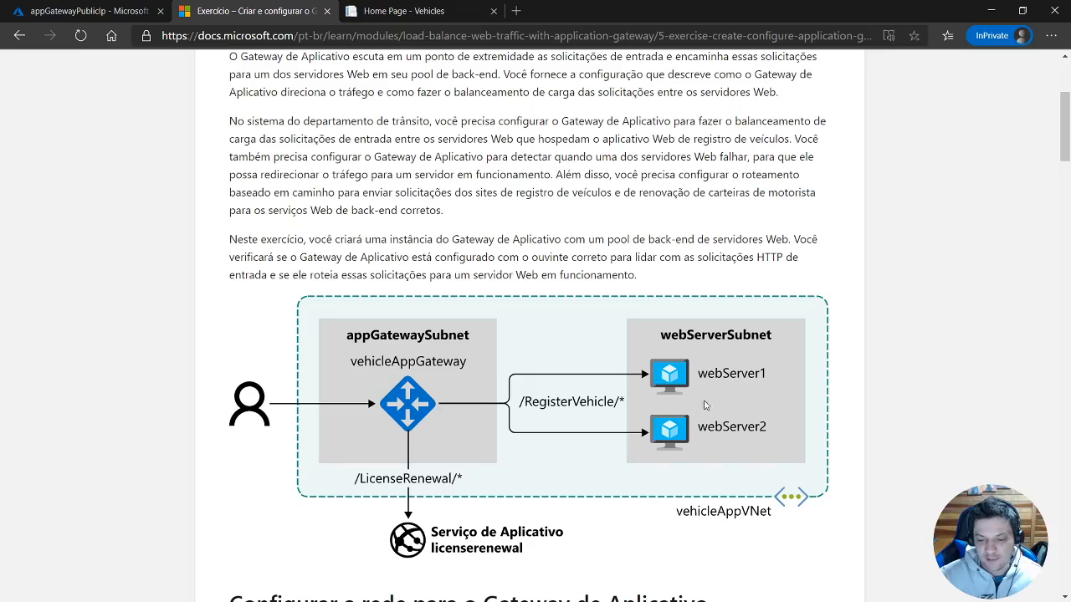
pyautogui.click(438, 11)
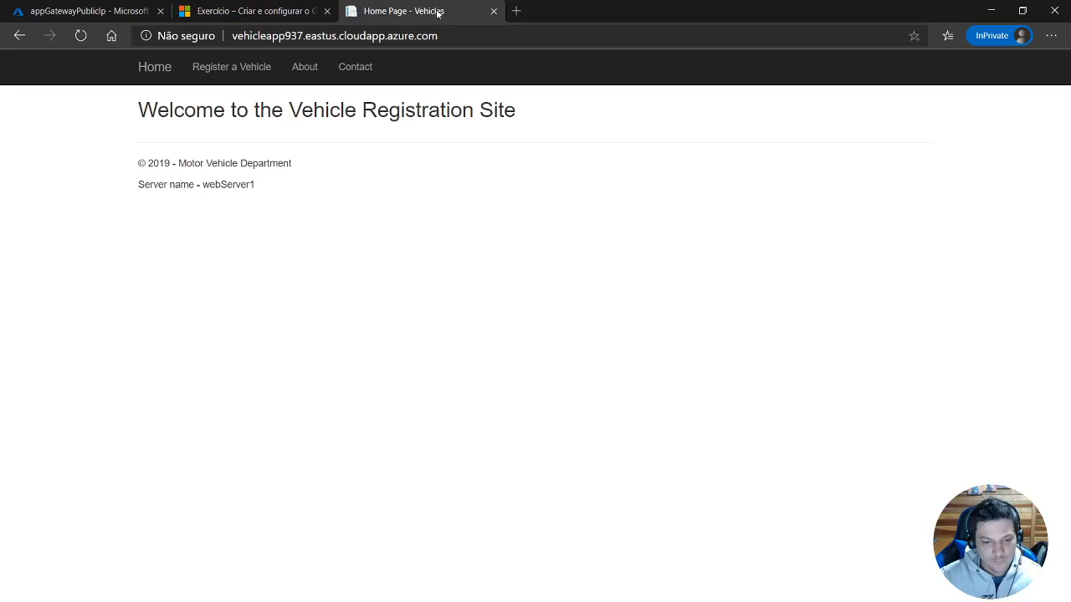
pyautogui.click(117, 13)
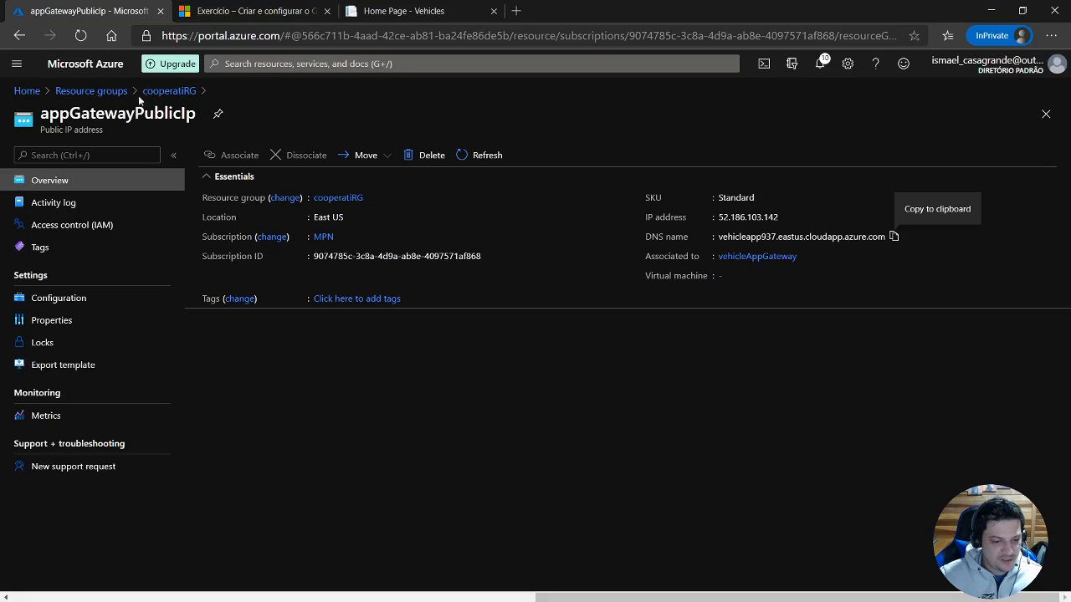
pyautogui.click(171, 90)
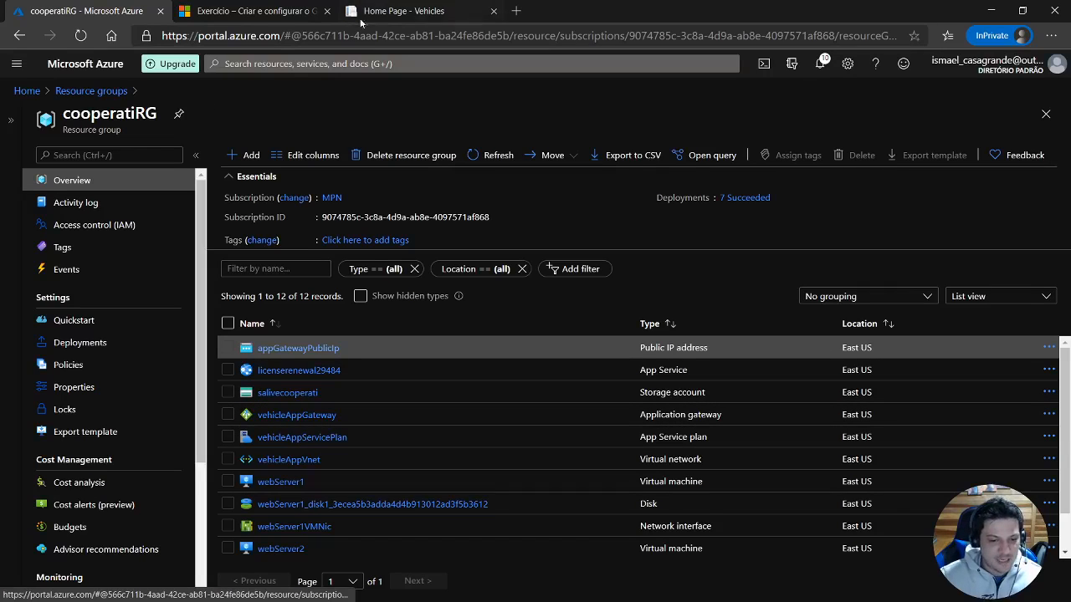
pyautogui.click(403, 11)
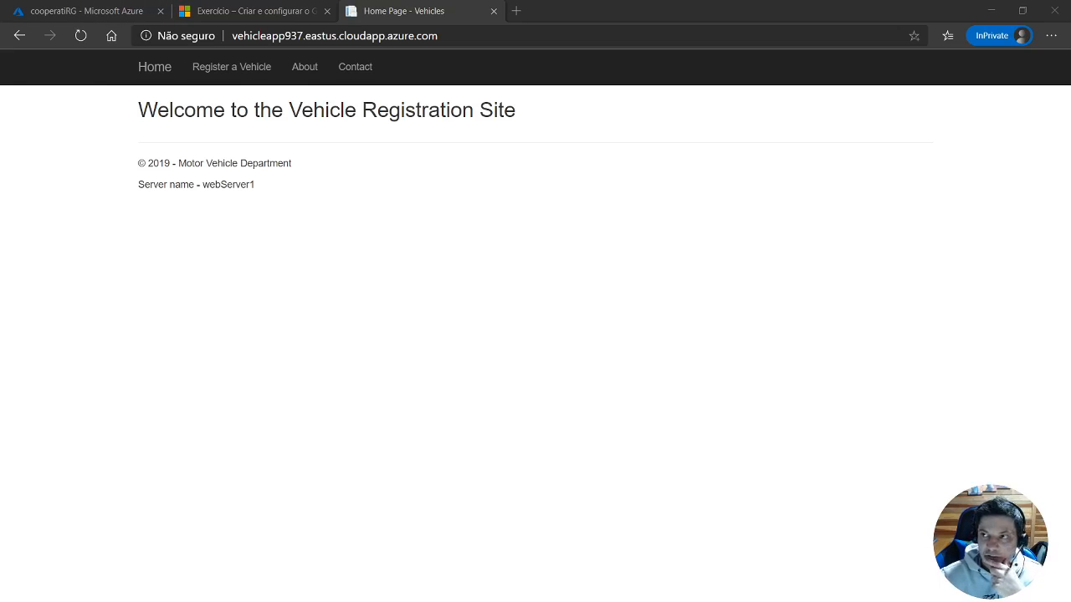
pyautogui.click(105, 115)
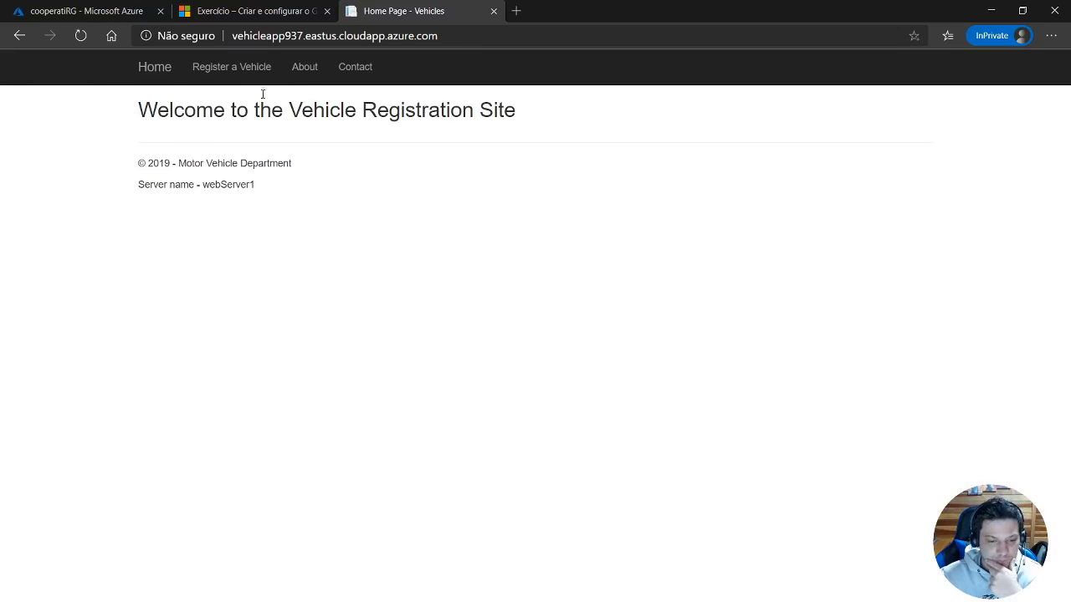
# Reconnect Cloud Shell in the portal and paste an az vm deallocate command for webServer1 in resource group cooperatiRG.
pyautogui.click(126, 11)
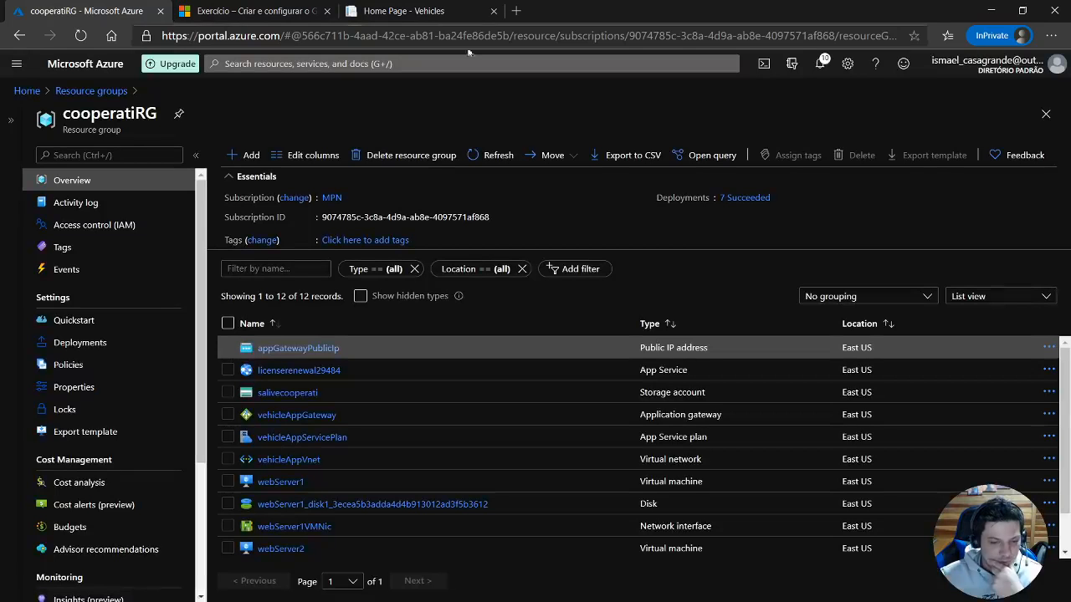
pyautogui.click(763, 64)
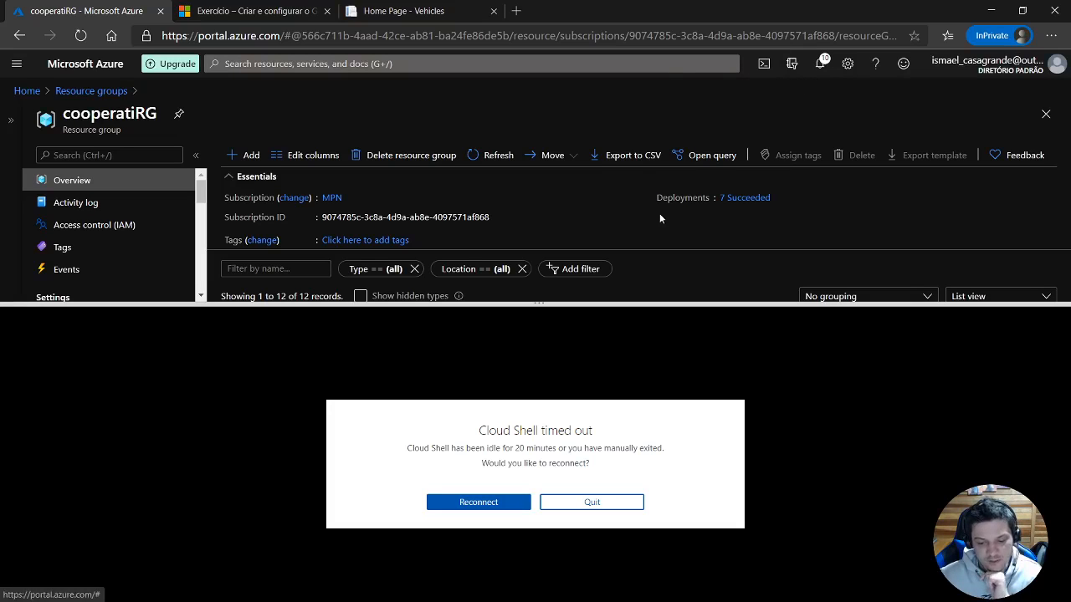
pyautogui.click(495, 505)
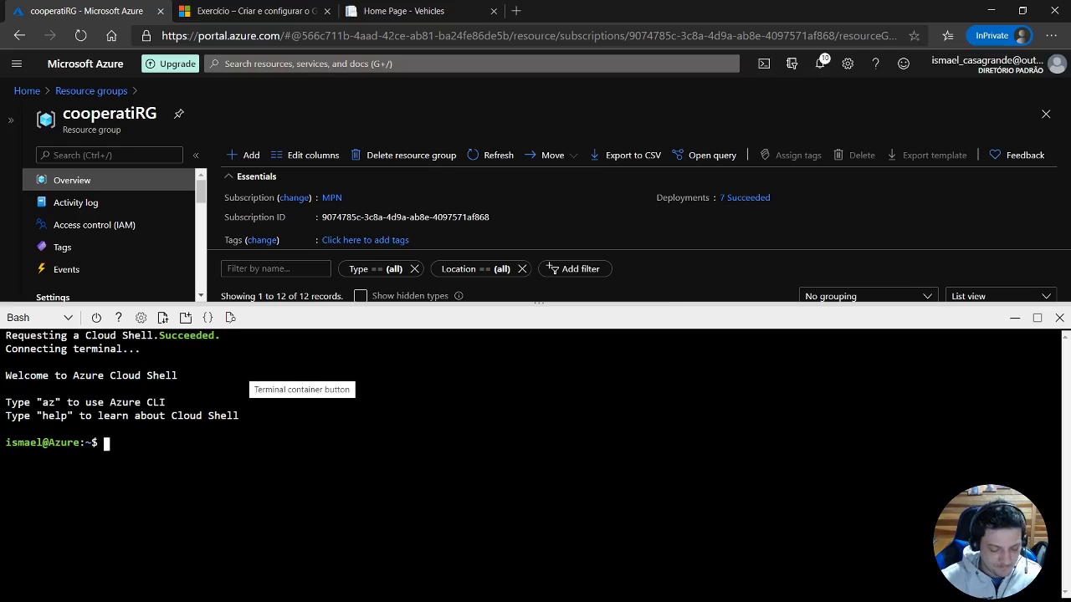
pyautogui.rightClick(408, 447)
pyautogui.click(450, 305)
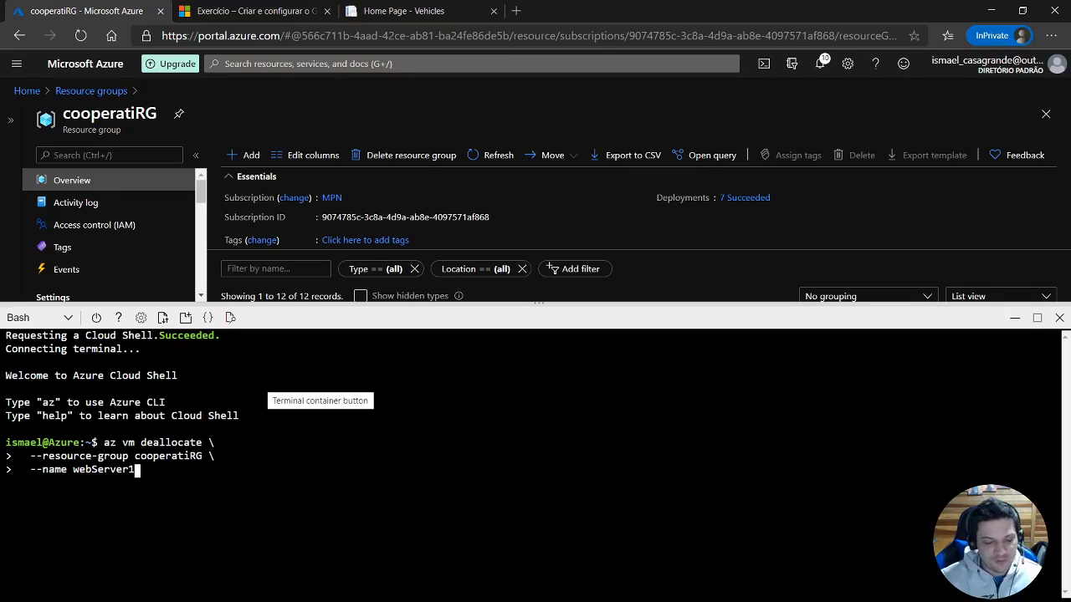
# Check the server name shown on the vehicle registration site, then return to the pending command in Cloud Shell.
pyautogui.click(410, 11)
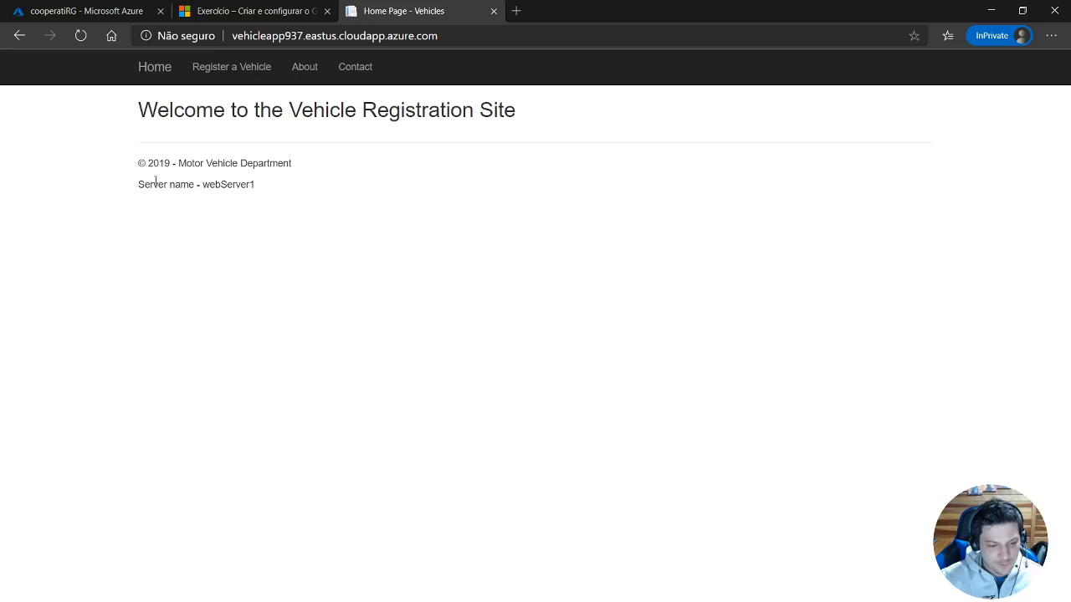
pyautogui.moveTo(139, 182); pyautogui.dragTo(265, 184)
pyautogui.click(266, 191)
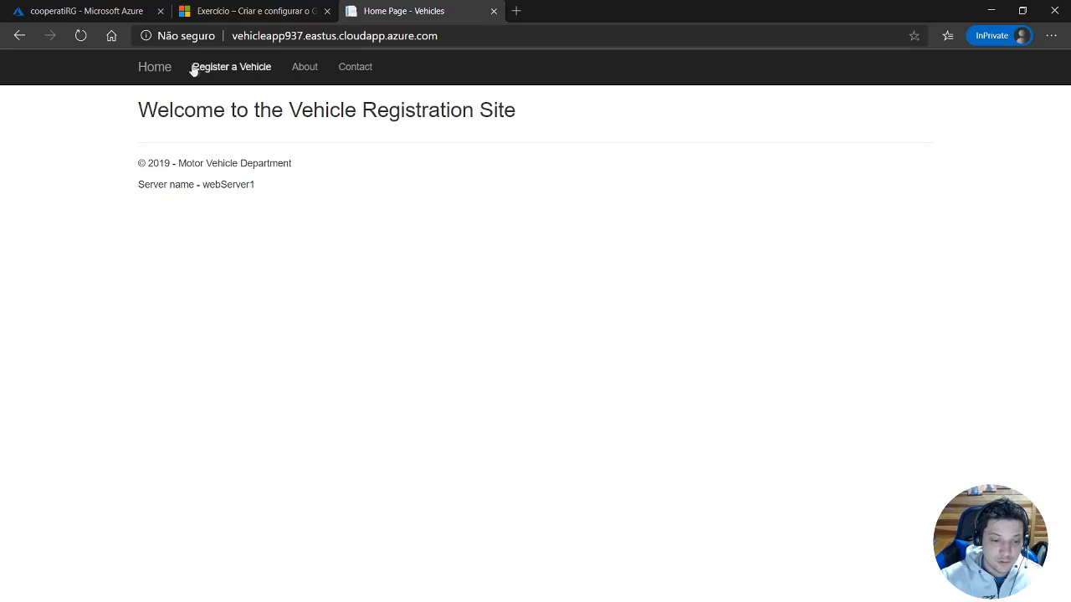
pyautogui.click(108, 17)
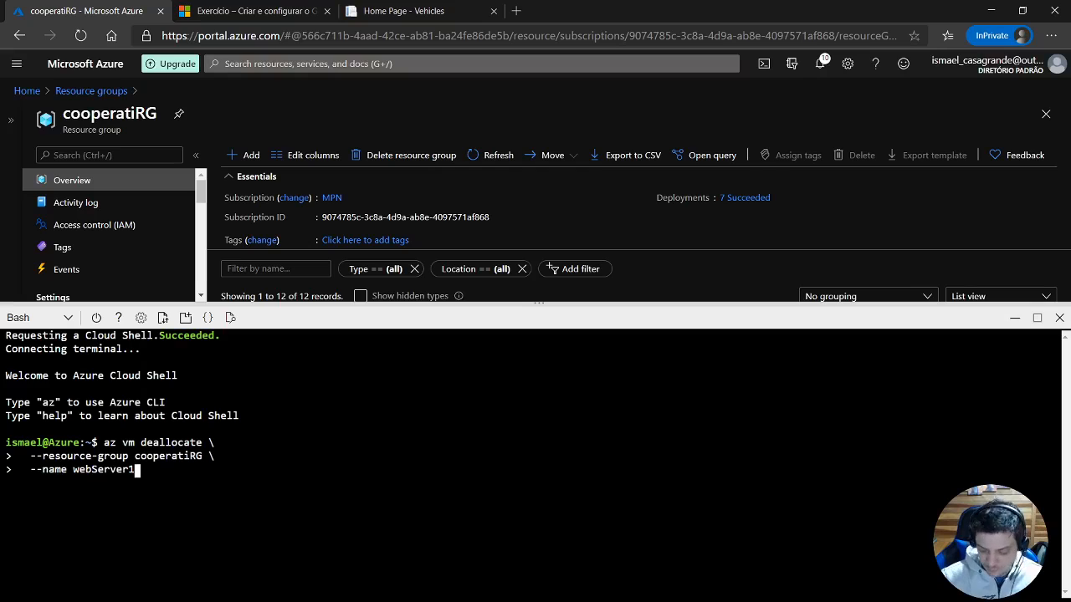
# Run the pending deallocate command for webServer1, hide Cloud Shell, and open the webServer1 virtual machine from the cooperatiRG resource list.
pyautogui.press('Return')
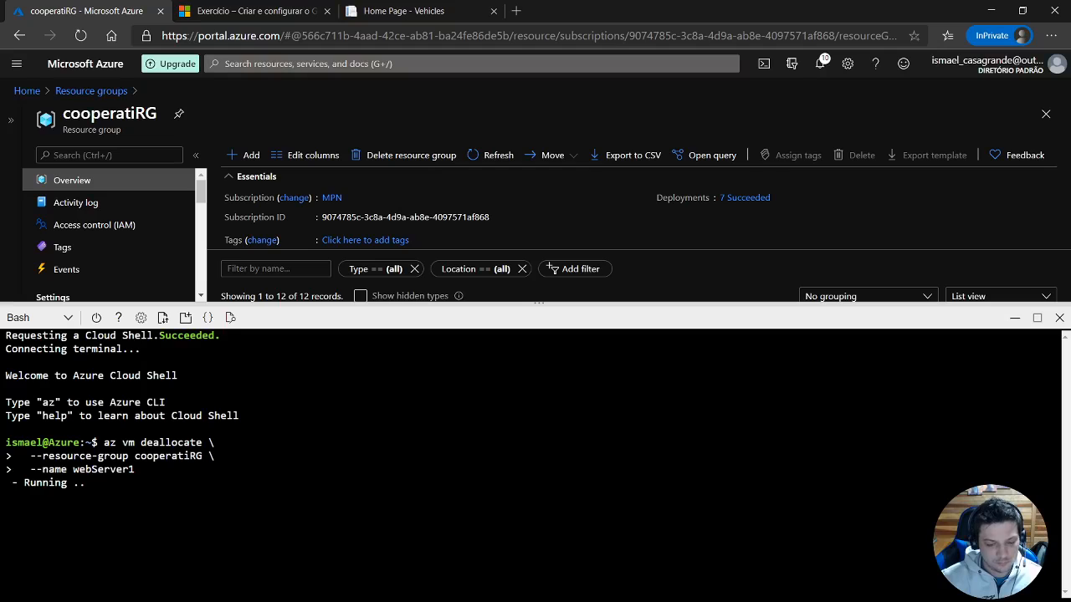
pyautogui.click(1014, 323)
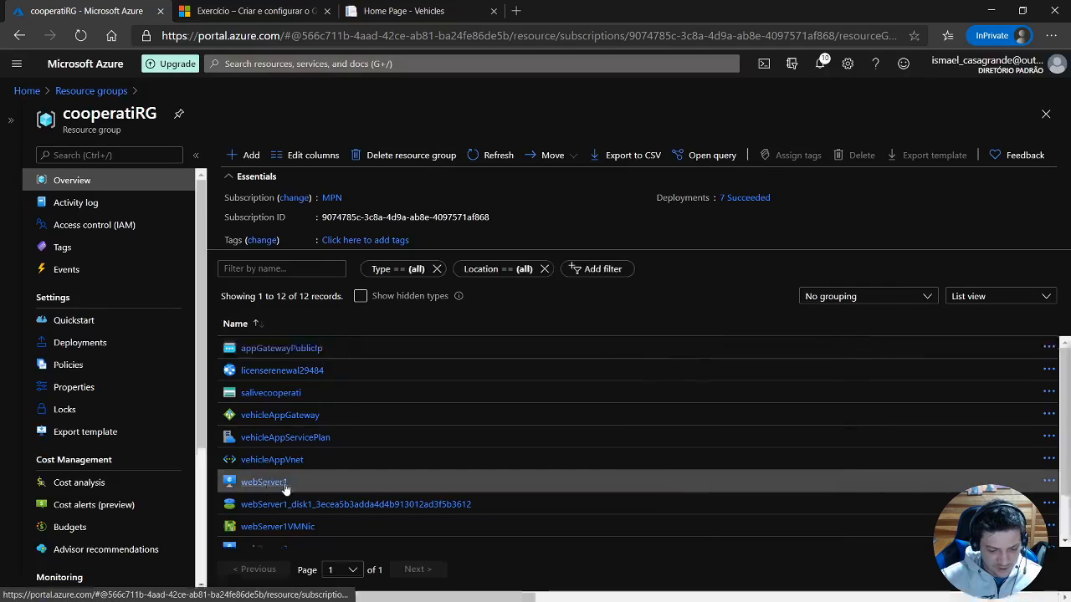
pyautogui.click(263, 482)
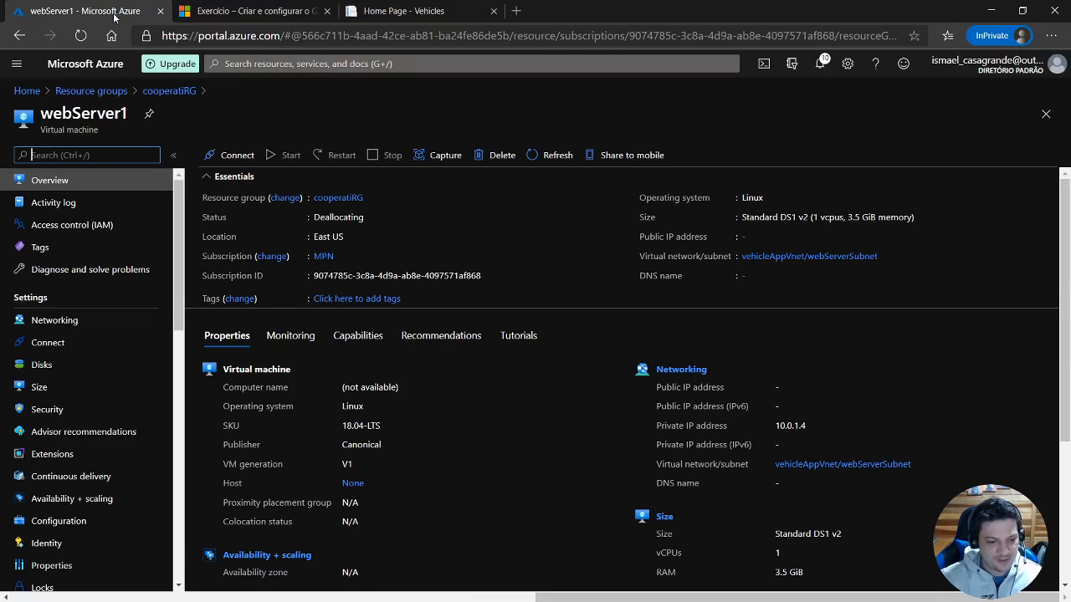
# Reload the vehicle registration site while webServer1 is being deallocated and check which server name it reports.
pyautogui.click(421, 12)
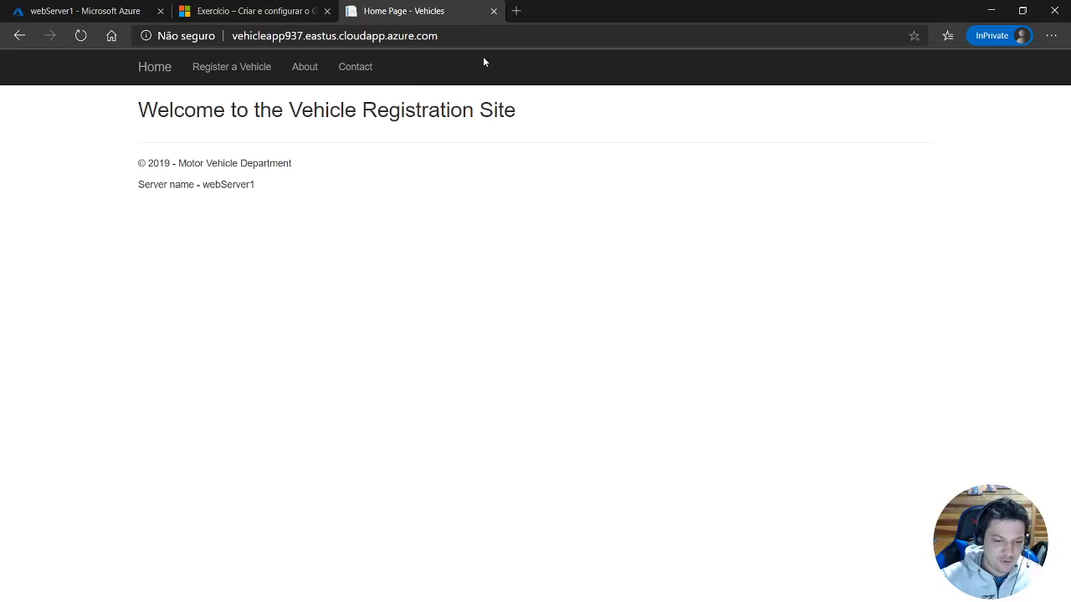
pyautogui.click(492, 36)
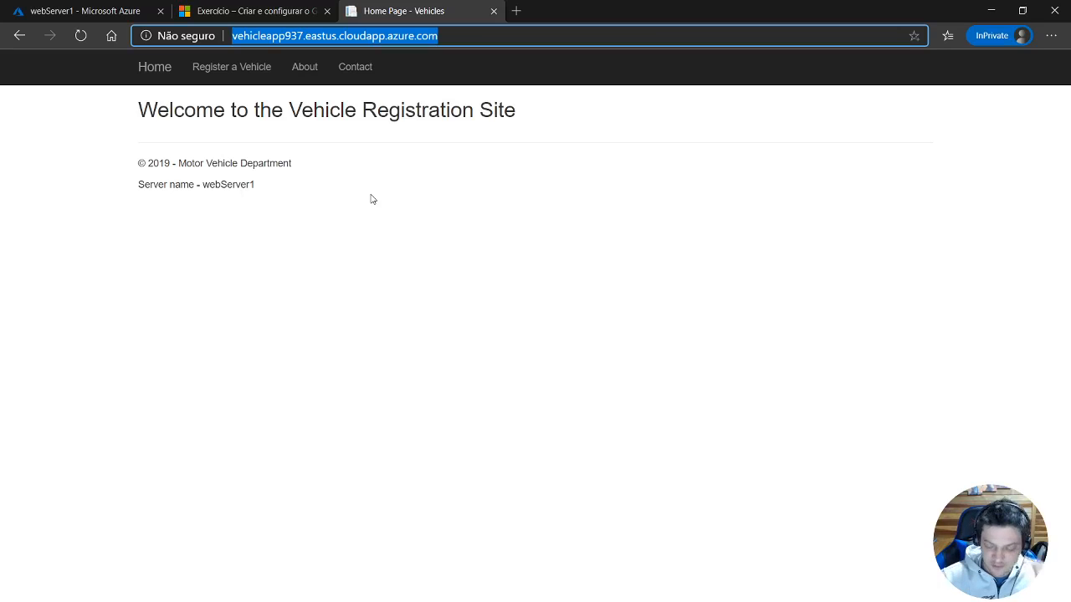
pyautogui.press('Return')
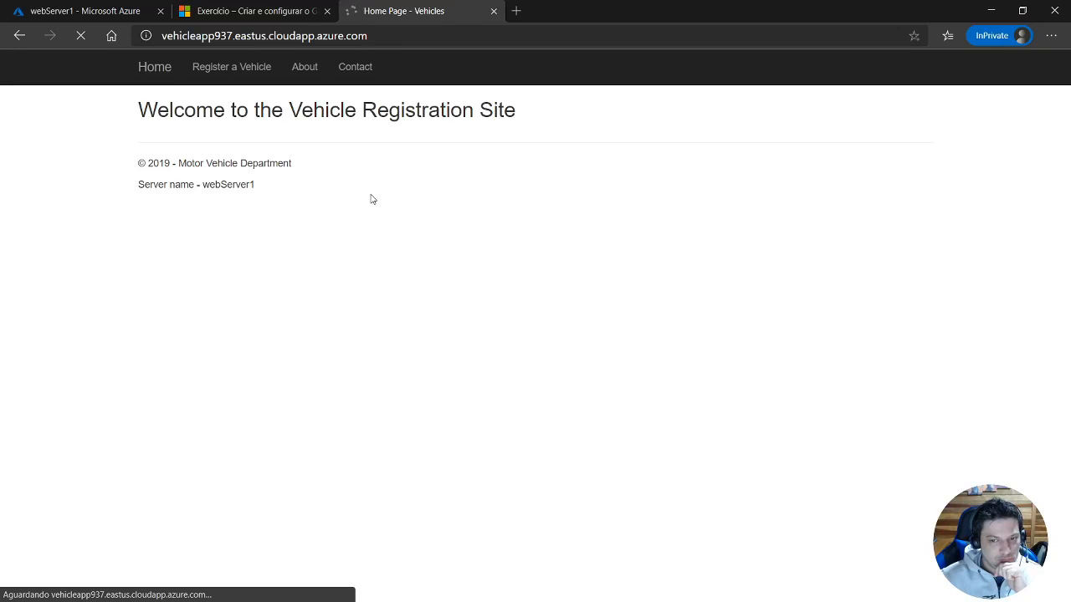
pyautogui.click(394, 35)
pyautogui.press('Return')
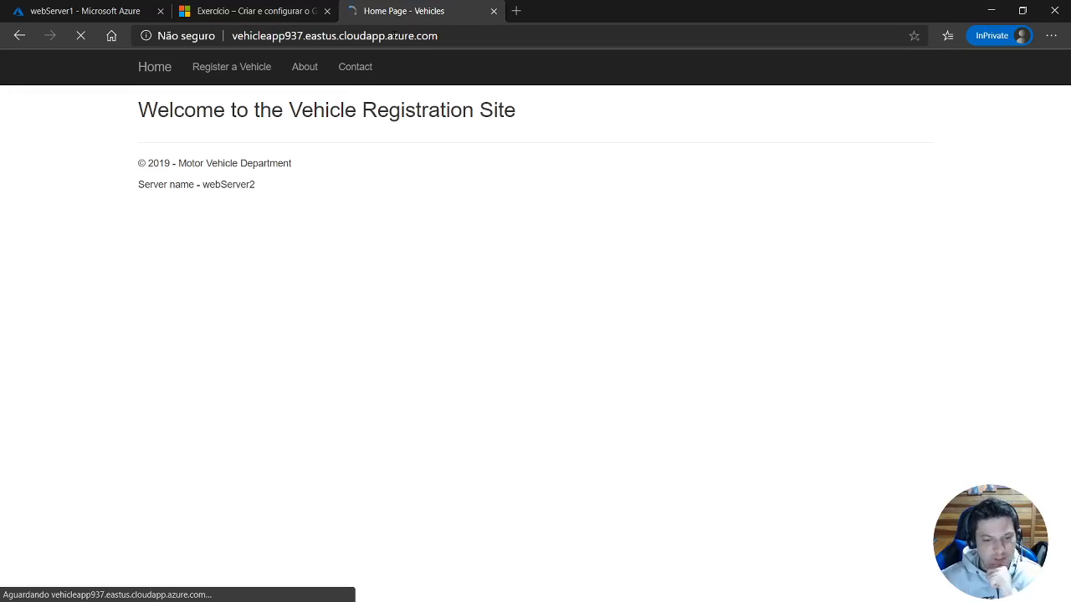
pyautogui.moveTo(203, 184); pyautogui.dragTo(342, 190)
pyautogui.click(344, 192)
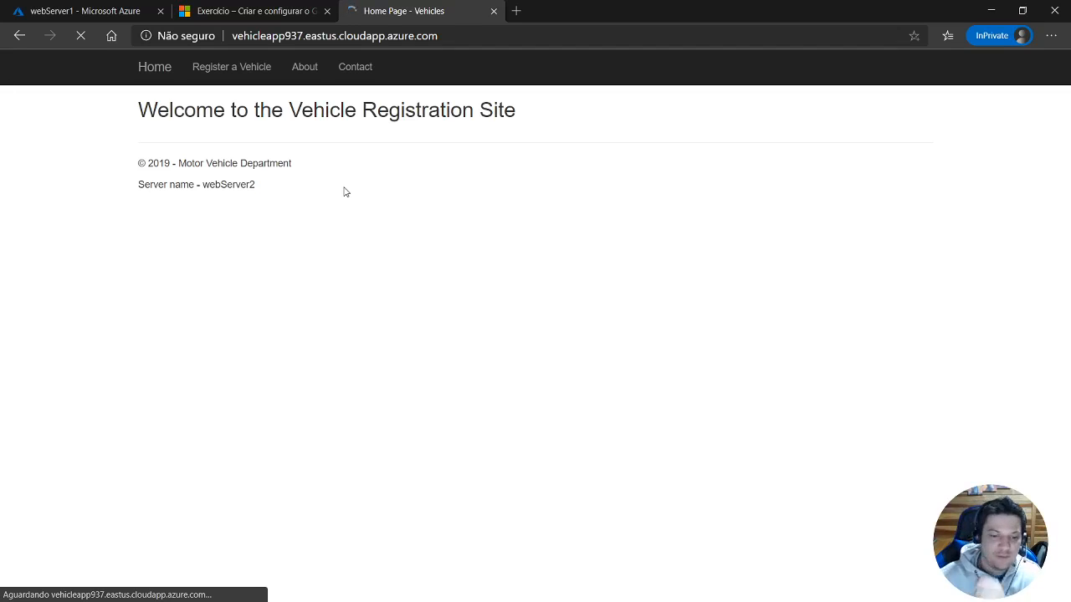
# Close the vehicle registration site and refresh the webServer1 overview in the portal to check its deallocation status.
pyautogui.click(493, 11)
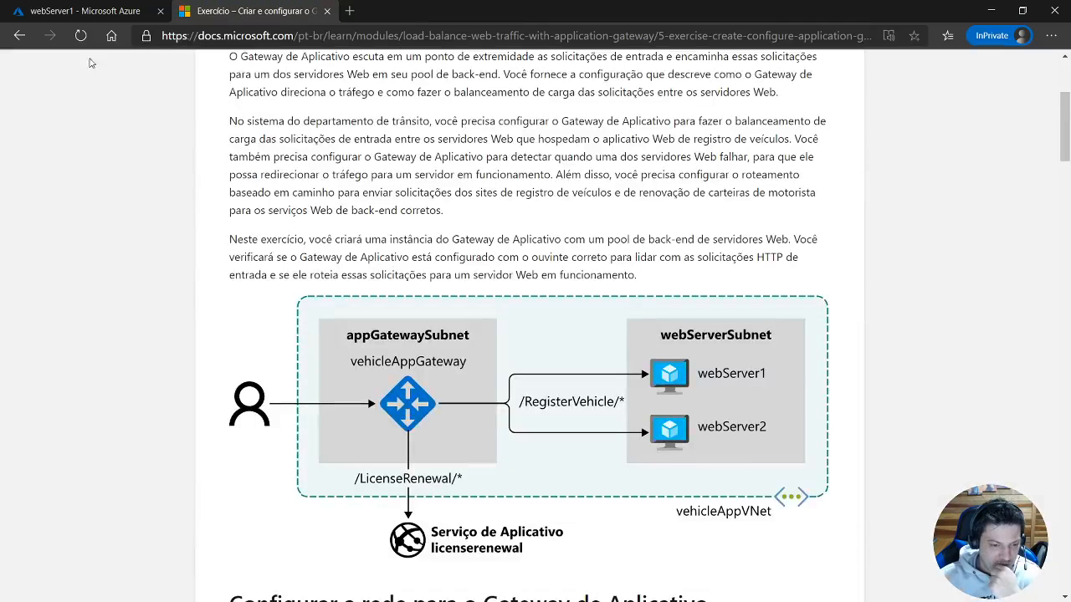
pyautogui.click(92, 12)
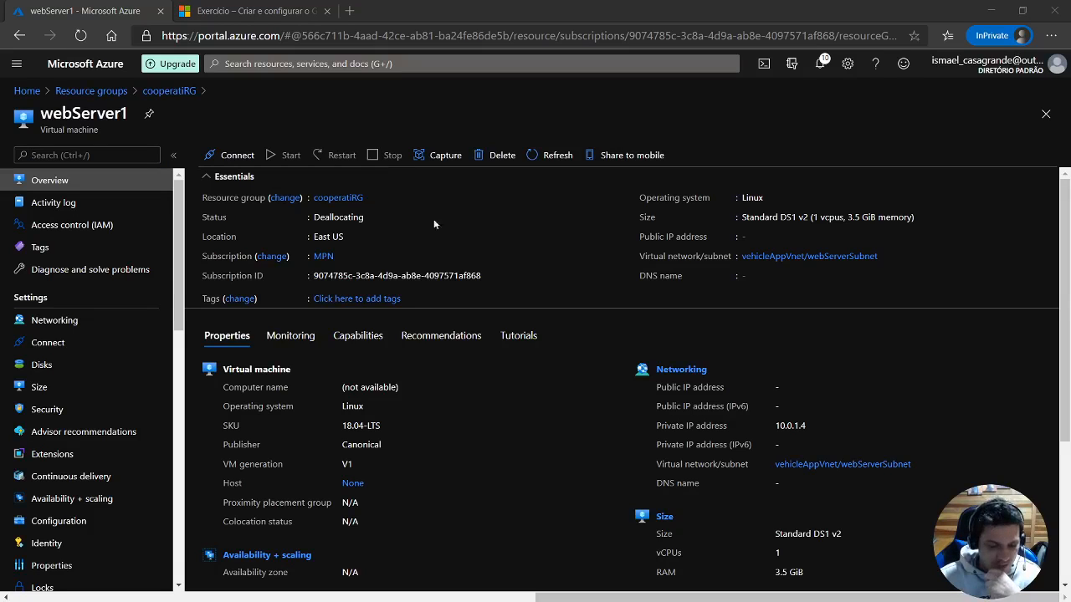
pyautogui.click(548, 155)
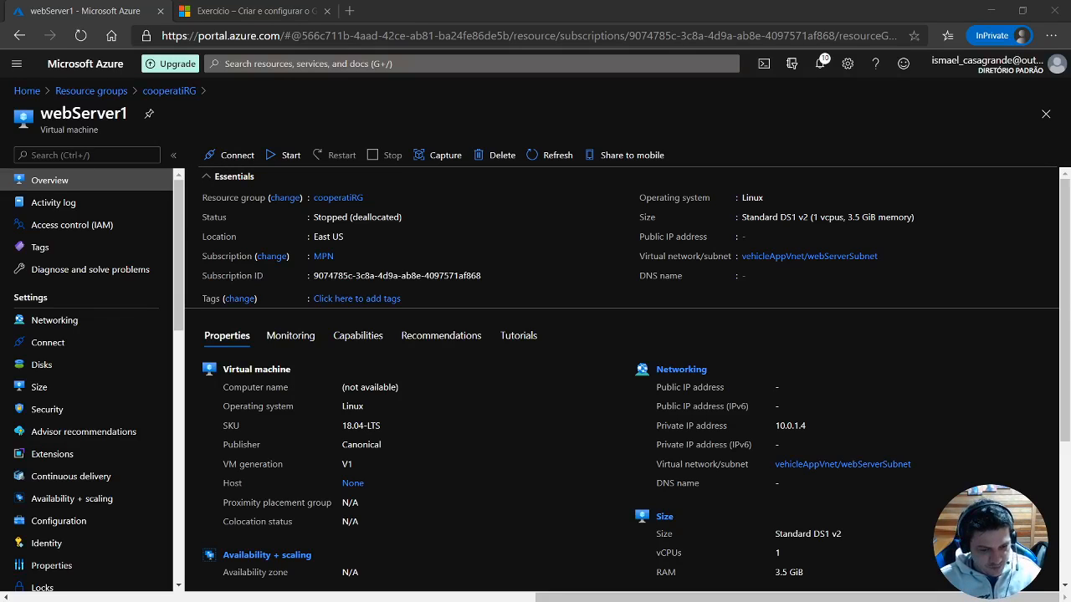
# Paste and run an az vm start command for webServer1 in resource group cooperatiRG in Cloud Shell.
pyautogui.hotkey('alt', 'Tab')
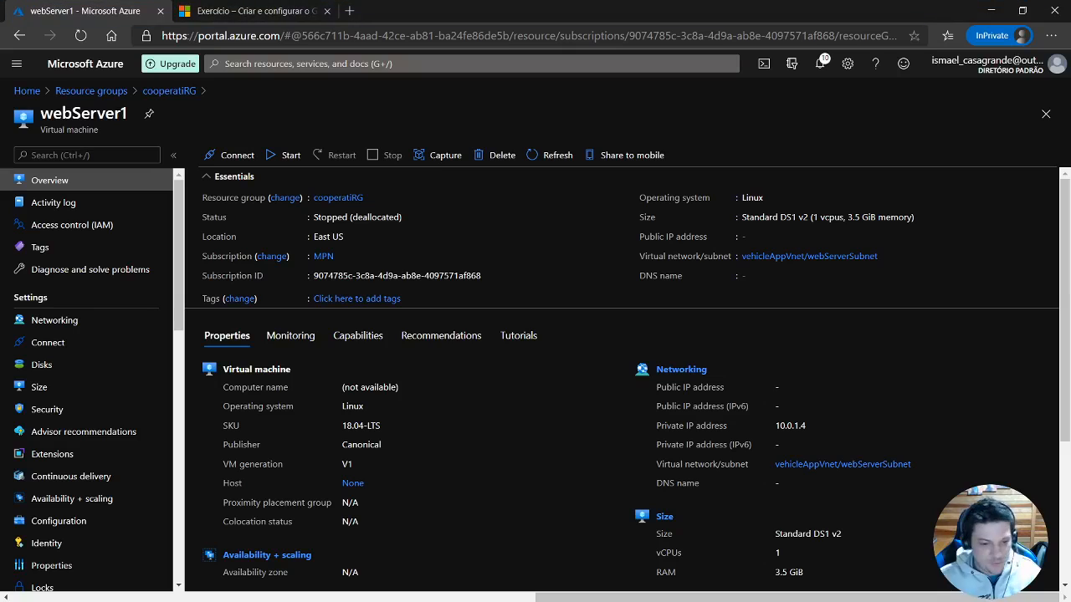
pyautogui.click(763, 62)
pyautogui.rightClick(386, 497)
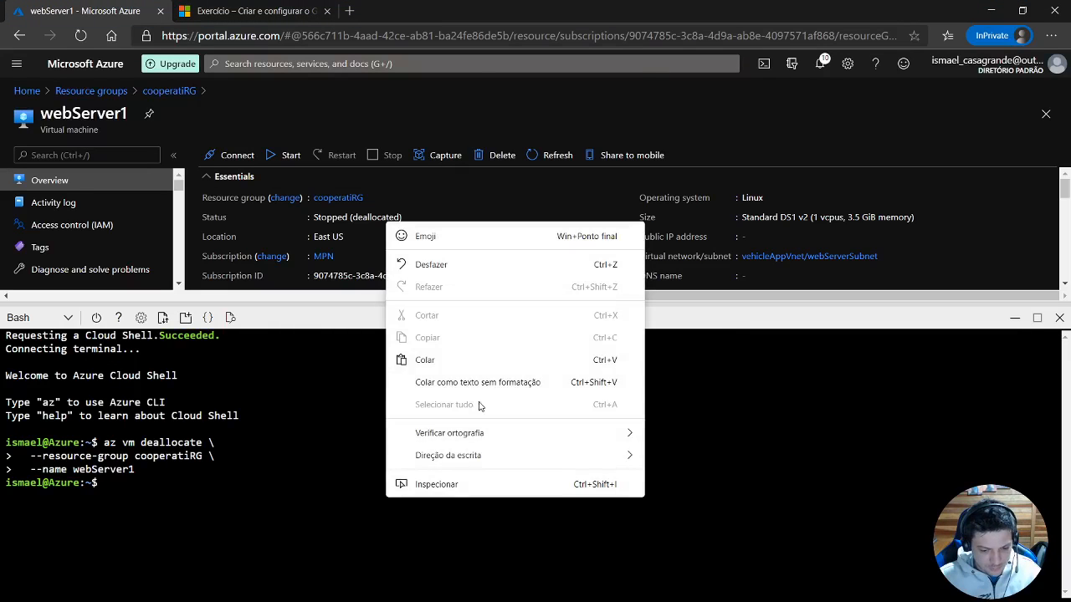
pyautogui.click(473, 367)
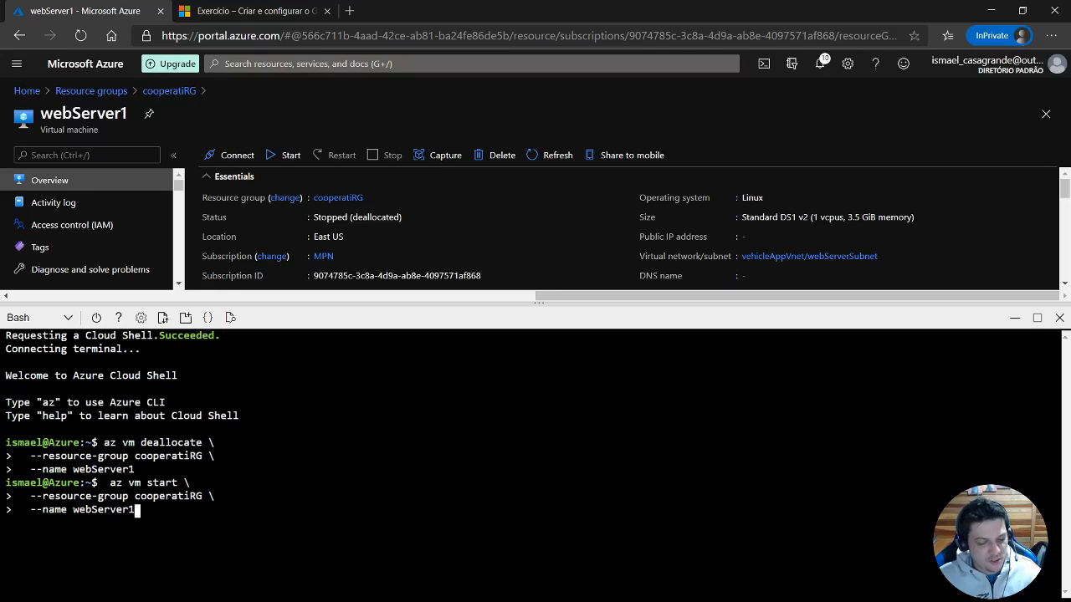
pyautogui.press('Return')
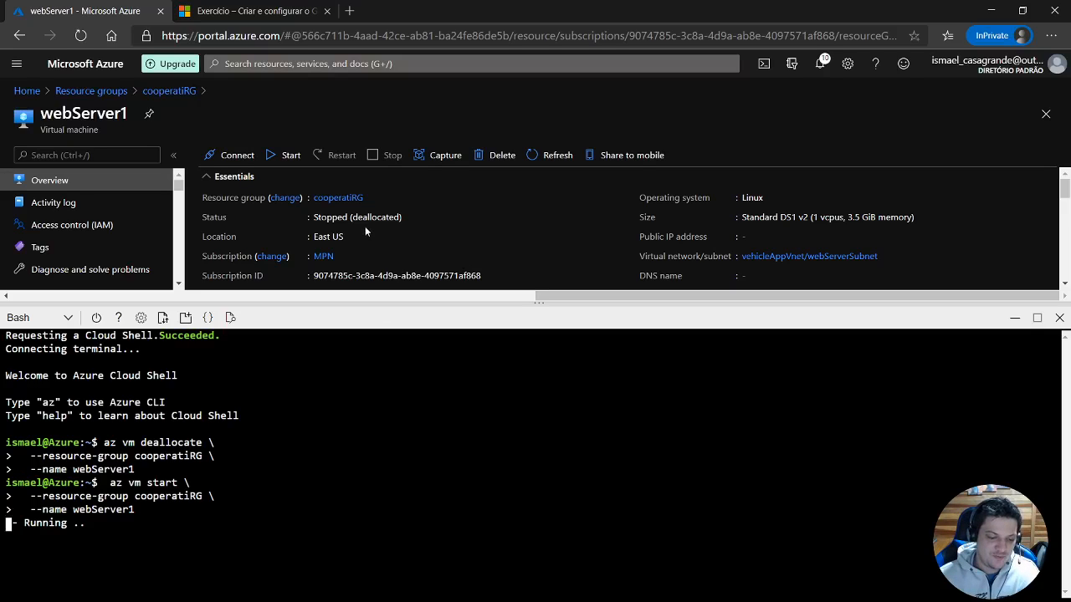
# Refresh the webServer1 overview repeatedly to follow the virtual machine's startup status.
pyautogui.click(555, 156)
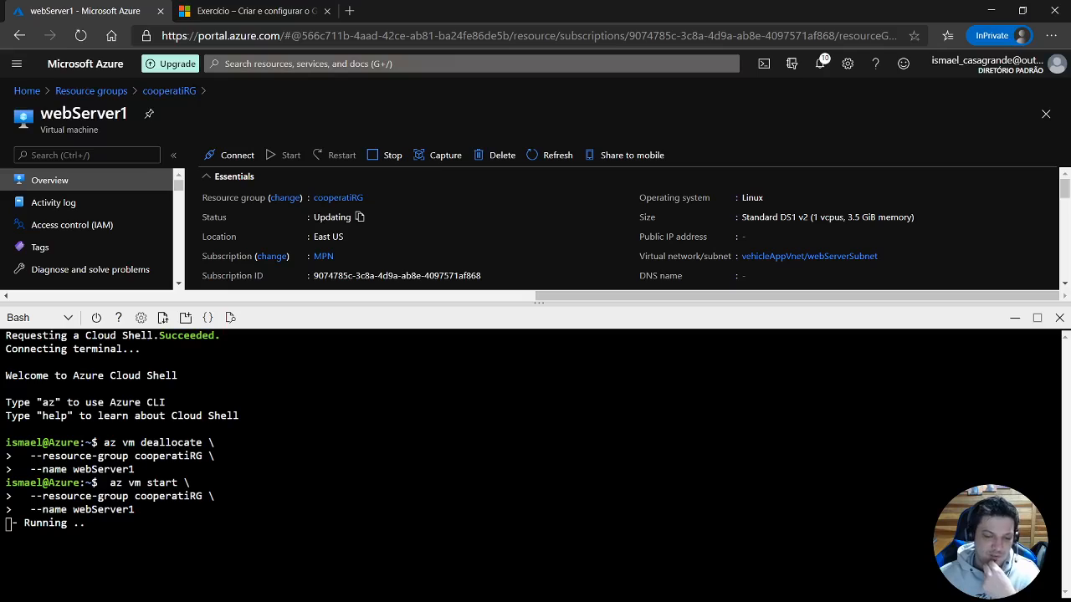
pyautogui.click(557, 155)
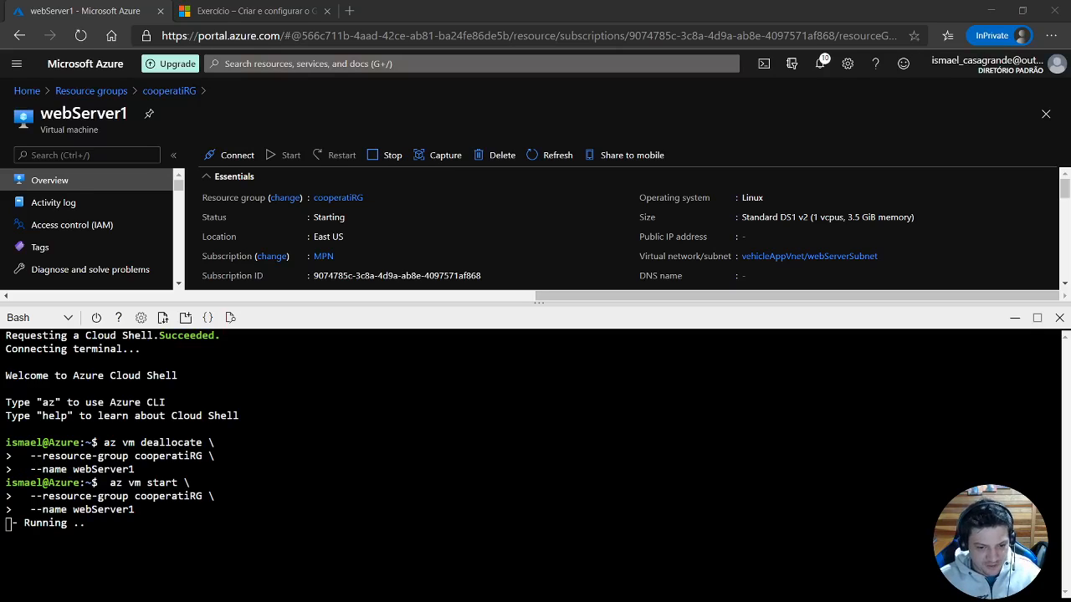
pyautogui.click(539, 159)
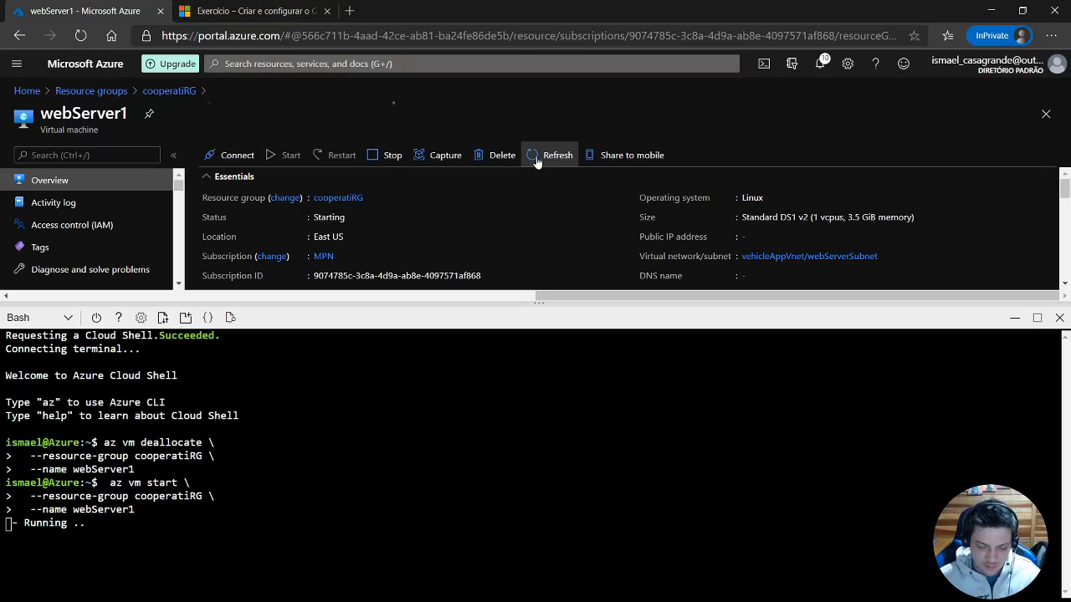
# Load vehicleapp937.eastus.cloudapp.azure.com in a new browser tab.
pyautogui.click(350, 11)
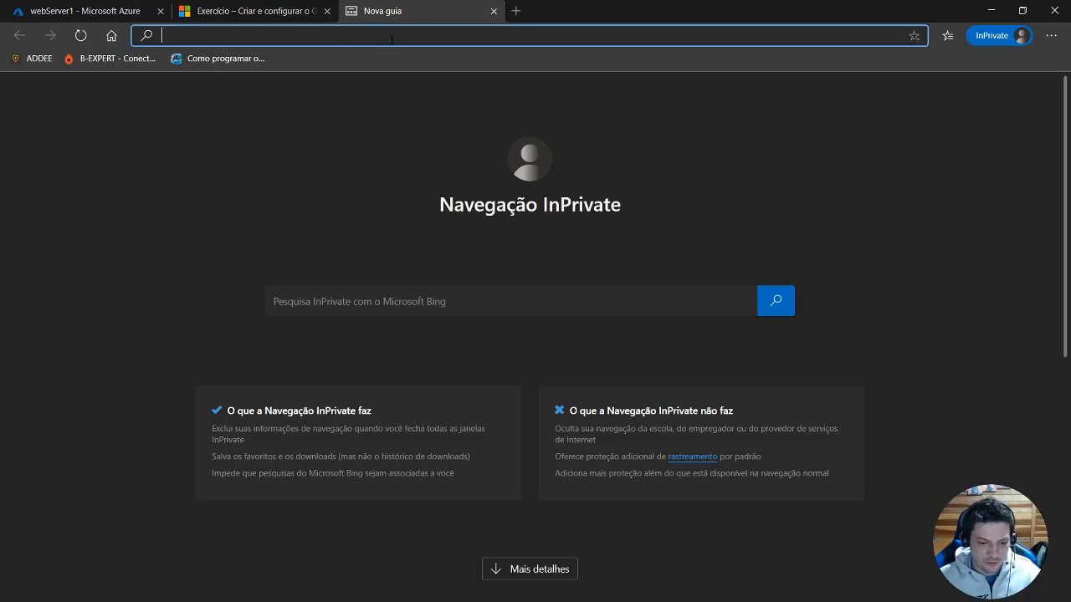
pyautogui.hotkey('ctrl', 'v')
pyautogui.press('Return')
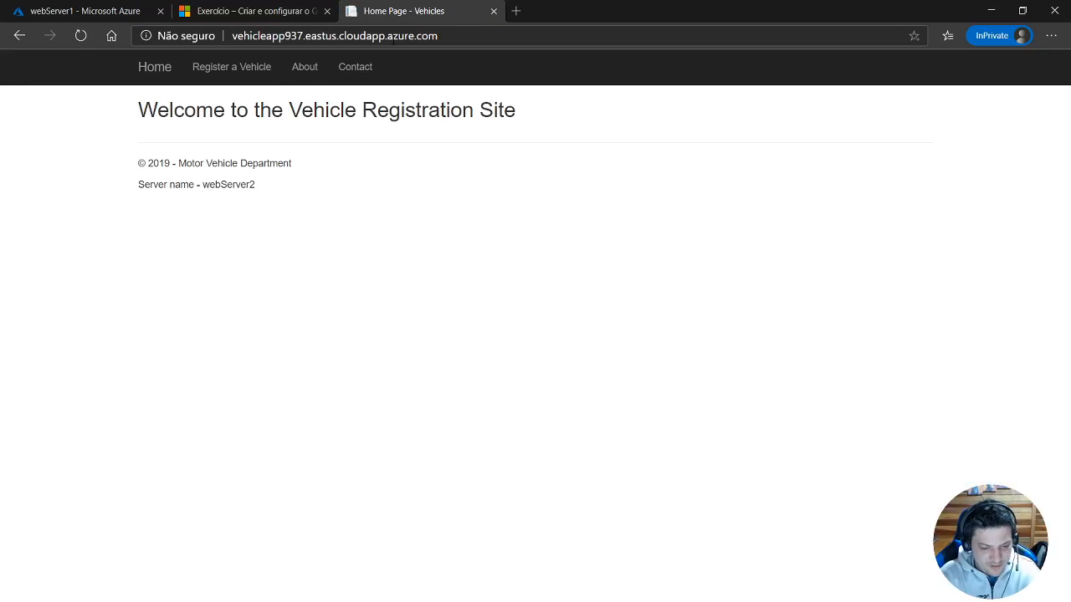
# Reload the vehicle registration site repeatedly and watch whether the reported server name changes.
pyautogui.press('F5')
pyautogui.press('F5')
pyautogui.press('F5')
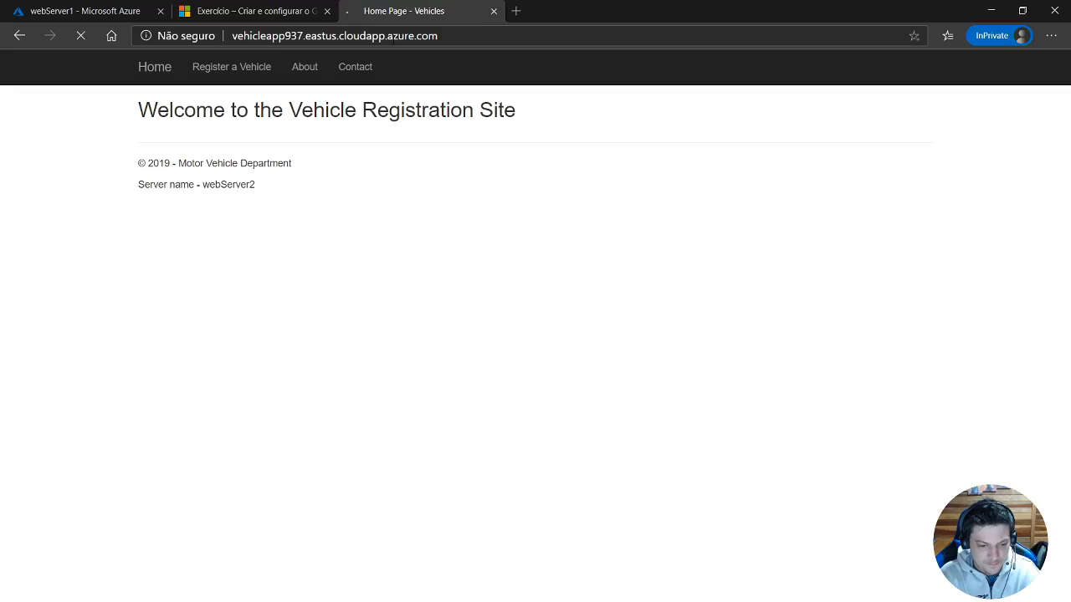
pyautogui.press('F5')
pyautogui.press('F5')
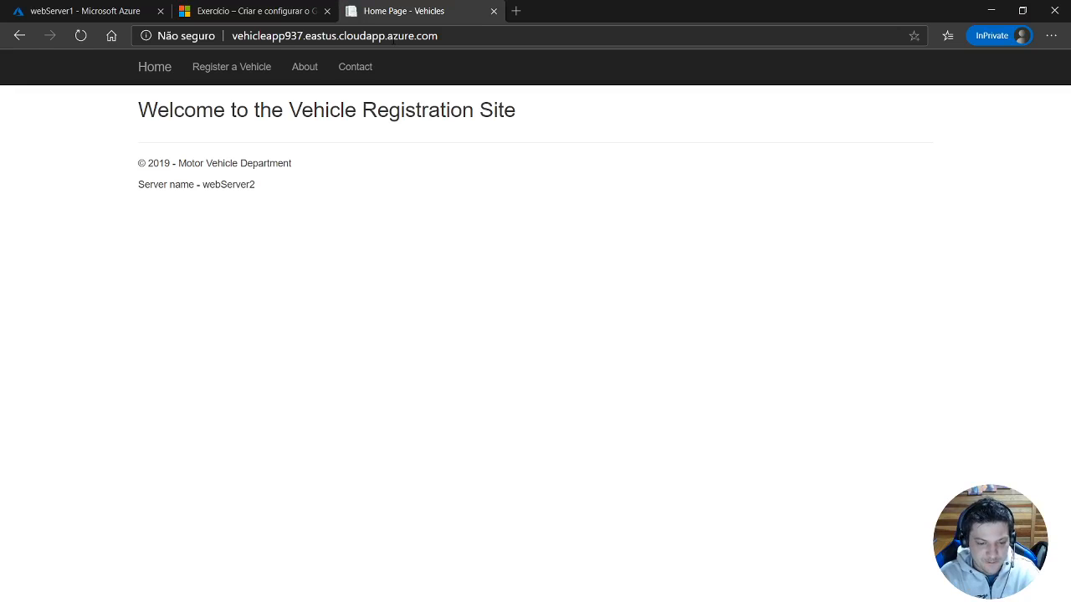
pyautogui.press('F5')
pyautogui.press('F5')
pyautogui.press('F5')
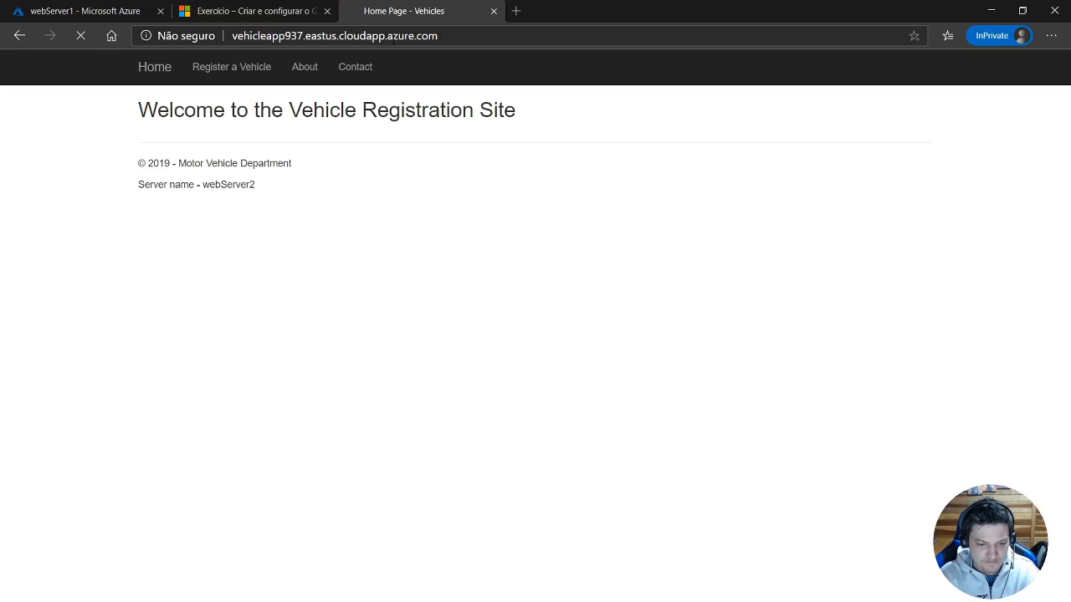
pyautogui.press('F5')
pyautogui.press('F5')
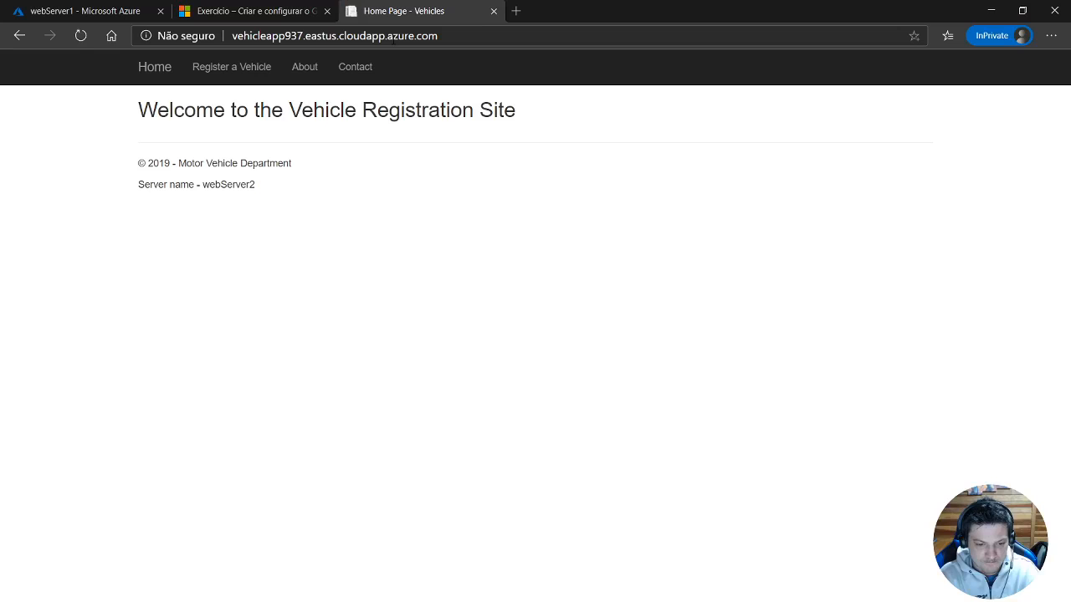
pyautogui.press('F5')
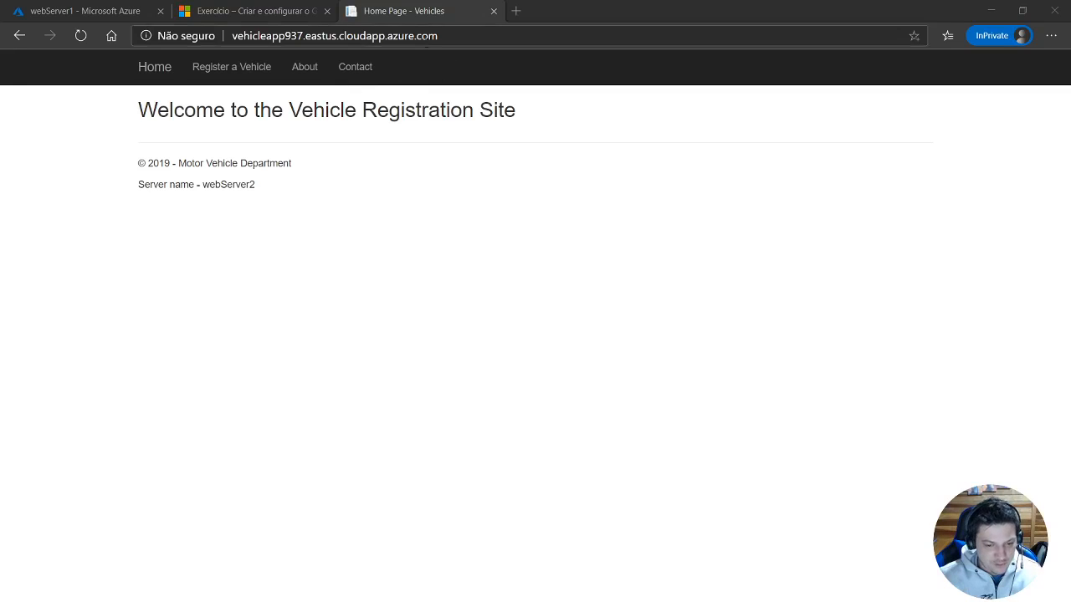
pyautogui.click(428, 37)
pyautogui.press('Return')
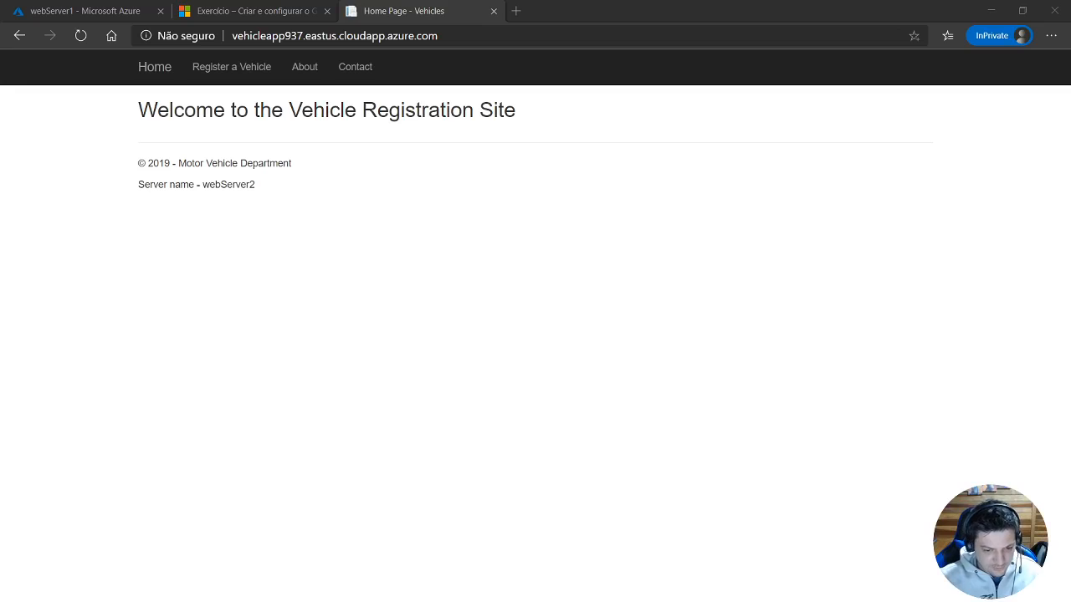
# Load the gateway address with the /LicenseRenewal/ path to test the path-based routing.
pyautogui.click(487, 37)
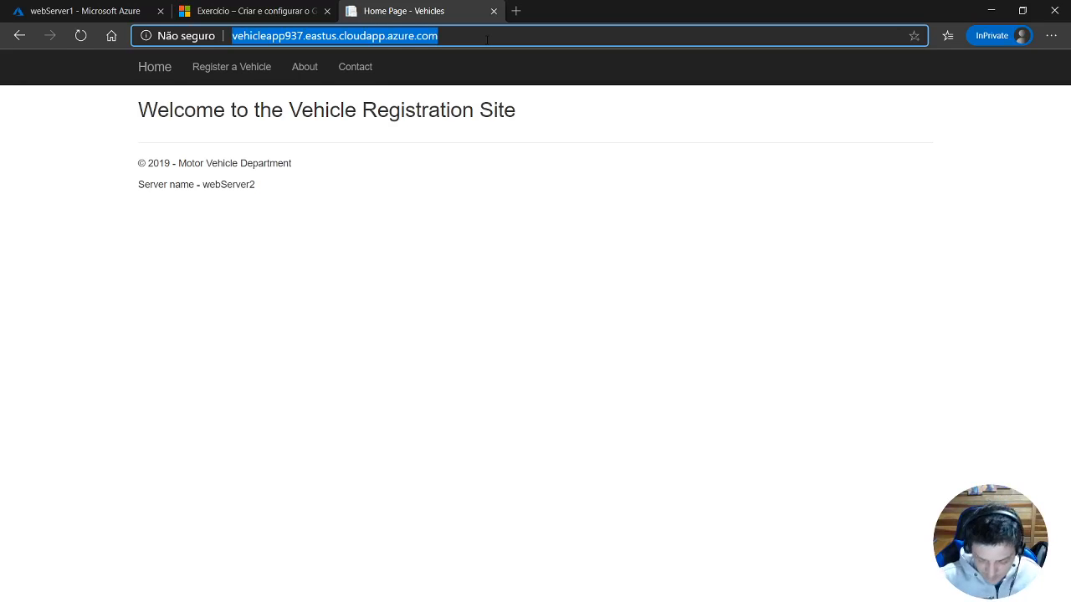
pyautogui.click(487, 37)
pyautogui.hotkey('ctrl', 'v')
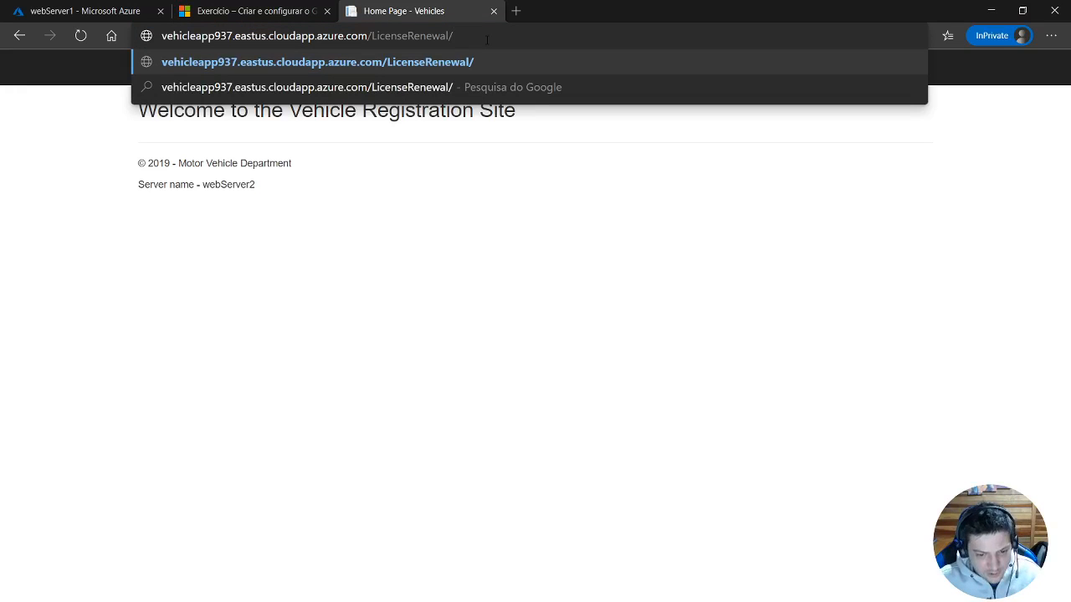
pyautogui.press('Return')
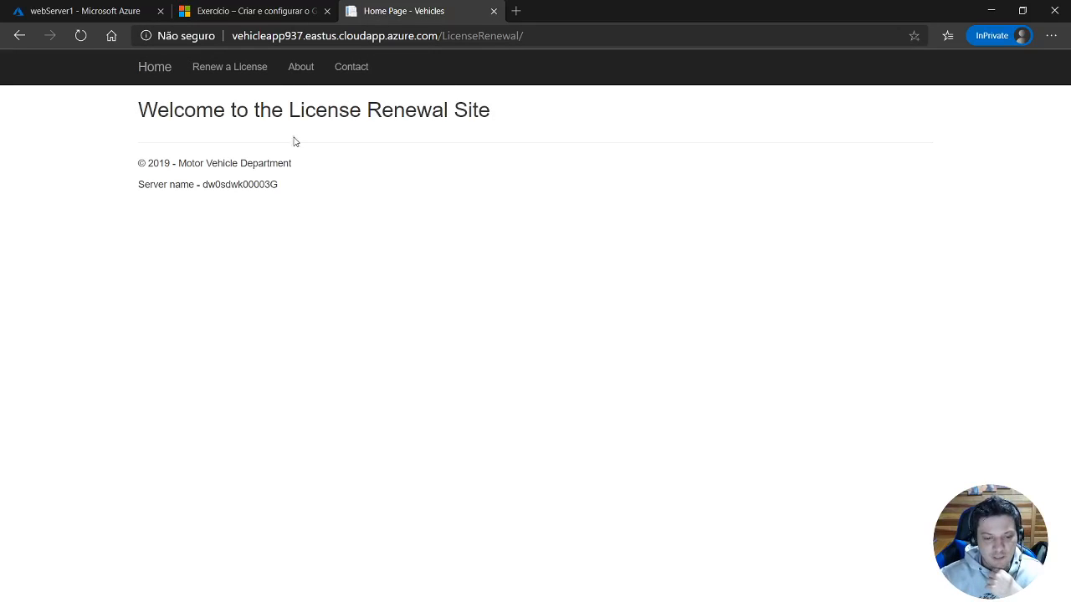
# Examine the License Renewal site's title and server name, and open its Renew a License form.
pyautogui.moveTo(288, 110); pyautogui.dragTo(448, 109)
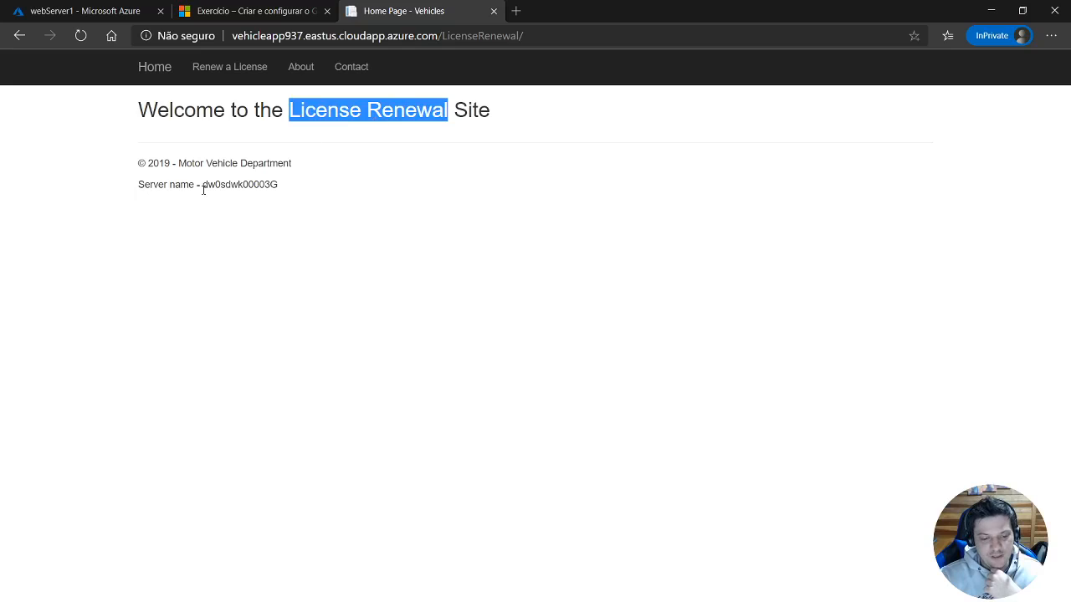
pyautogui.moveTo(142, 184); pyautogui.dragTo(269, 185)
pyautogui.doubleClick(261, 185)
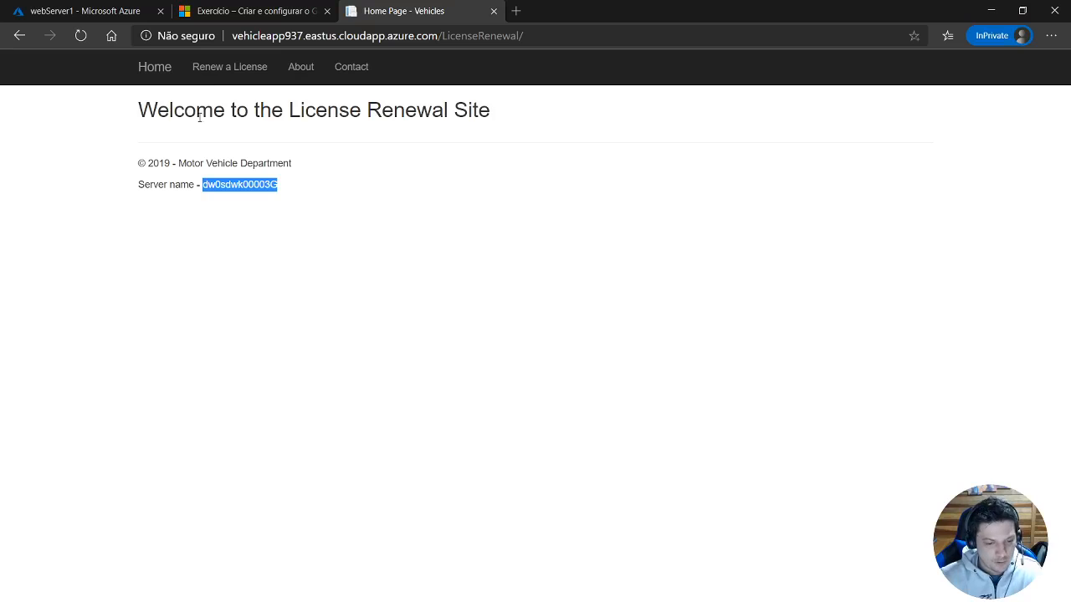
pyautogui.click(211, 73)
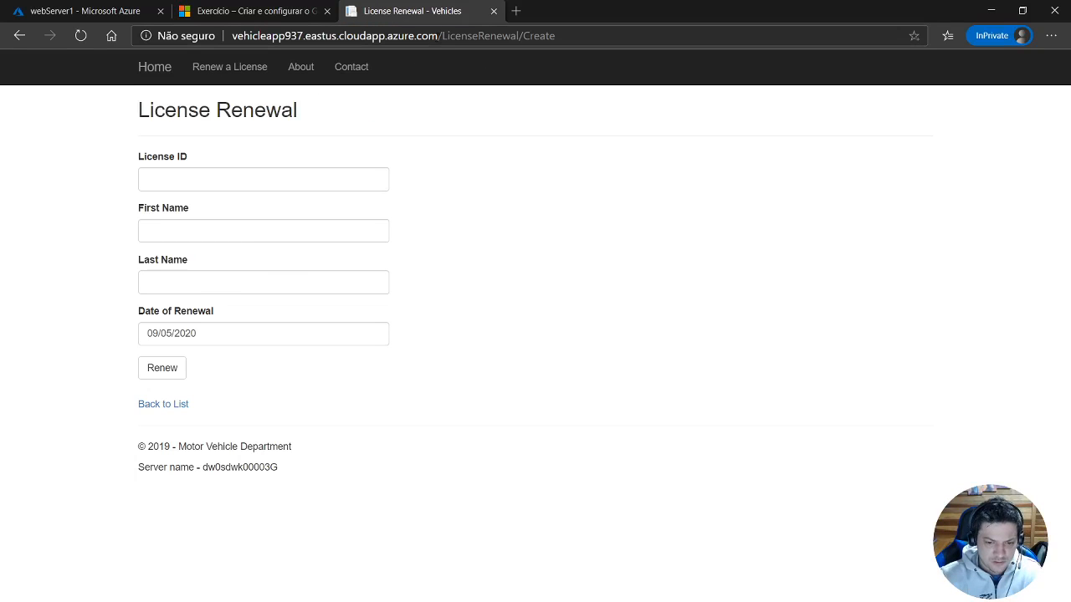
# Remove the LicenseRenewal/Create path from the address and load the gateway's root site.
pyautogui.moveTo(440, 36); pyautogui.dragTo(679, 37)
pyautogui.press('BackSpace')
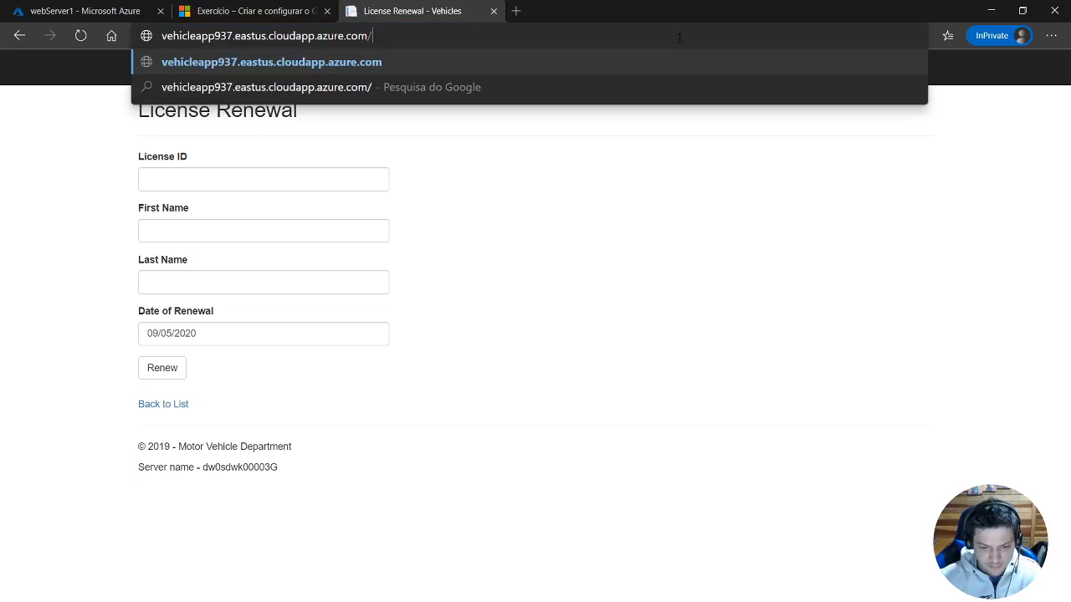
pyautogui.press('Return')
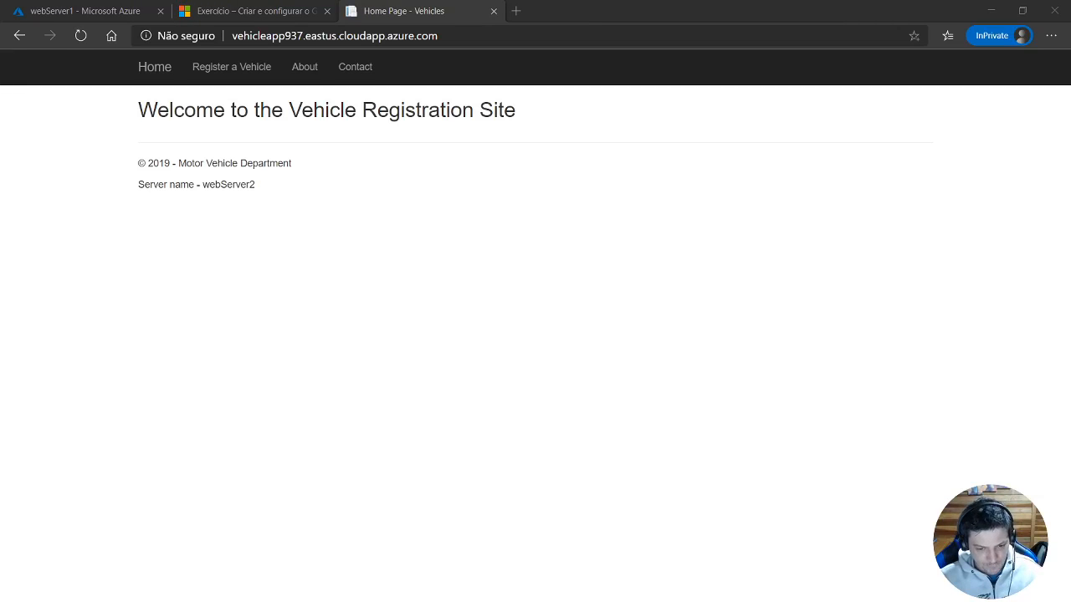
# Load the gateway address with the /VehicleRegistration/ path to test its path-based routing.
pyautogui.click(486, 36)
pyautogui.click(486, 36)
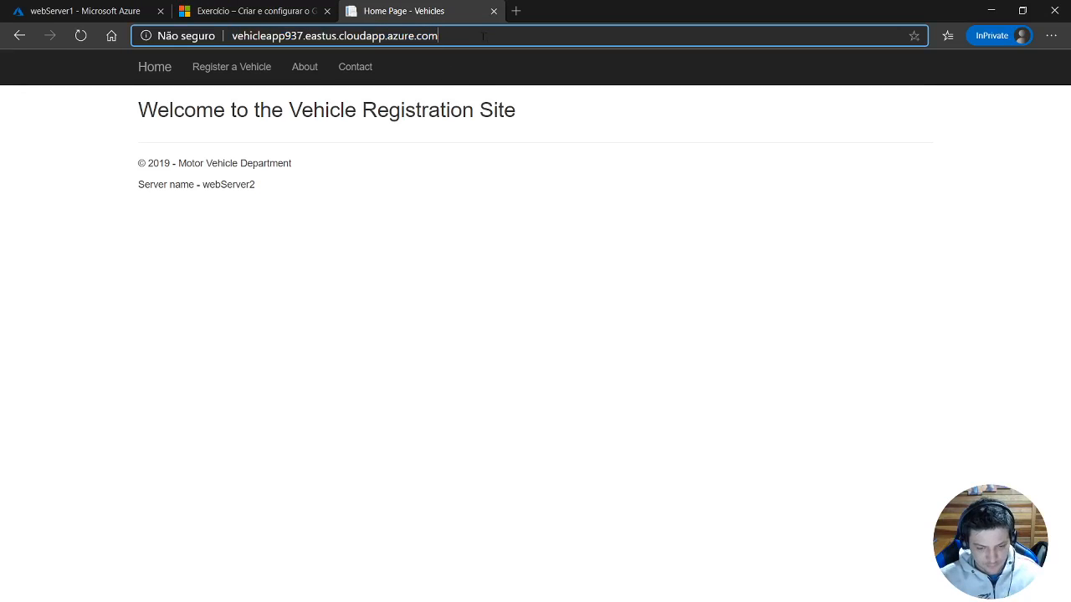
pyautogui.write('/VehicleRegistration/')
pyautogui.press('Return')
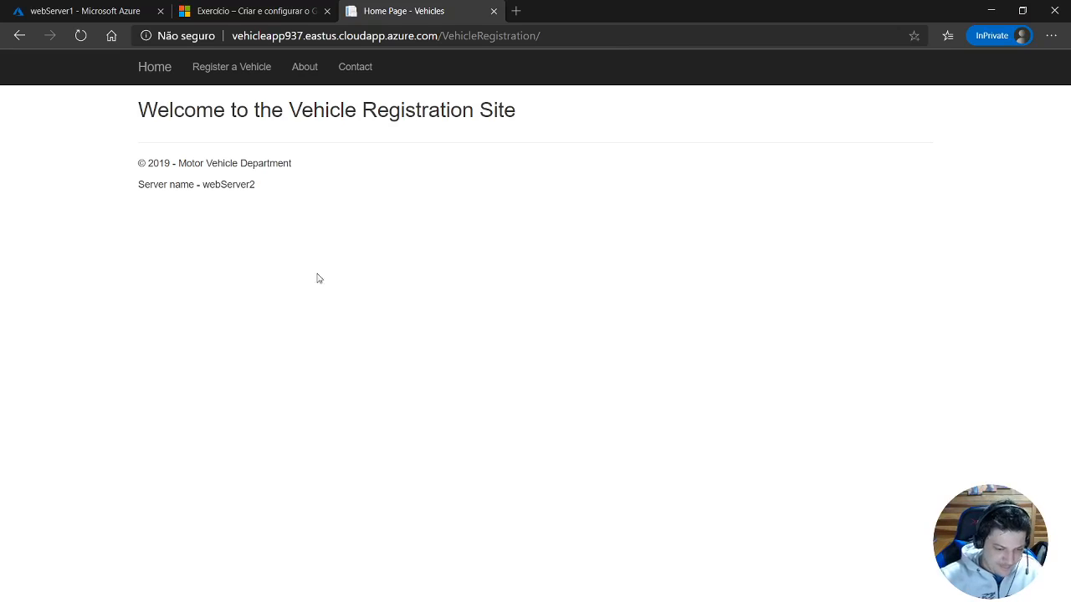
# Return to the Azure portal, minimize Cloud Shell, and open vehicleAppGateway from the cooperatiRG resource group to survey its settings.
pyautogui.click(103, 12)
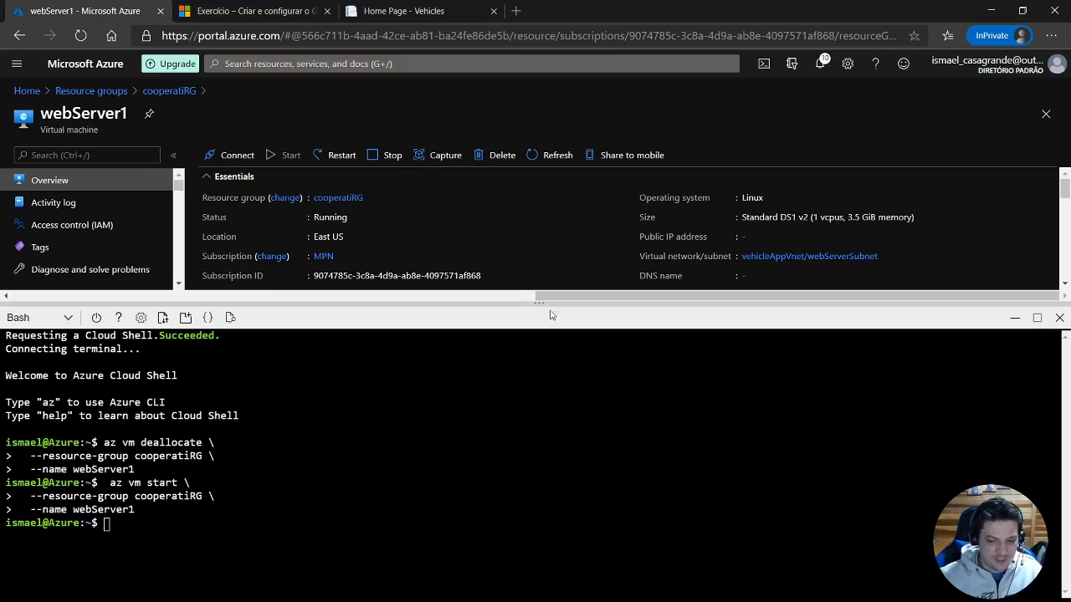
pyautogui.click(1014, 319)
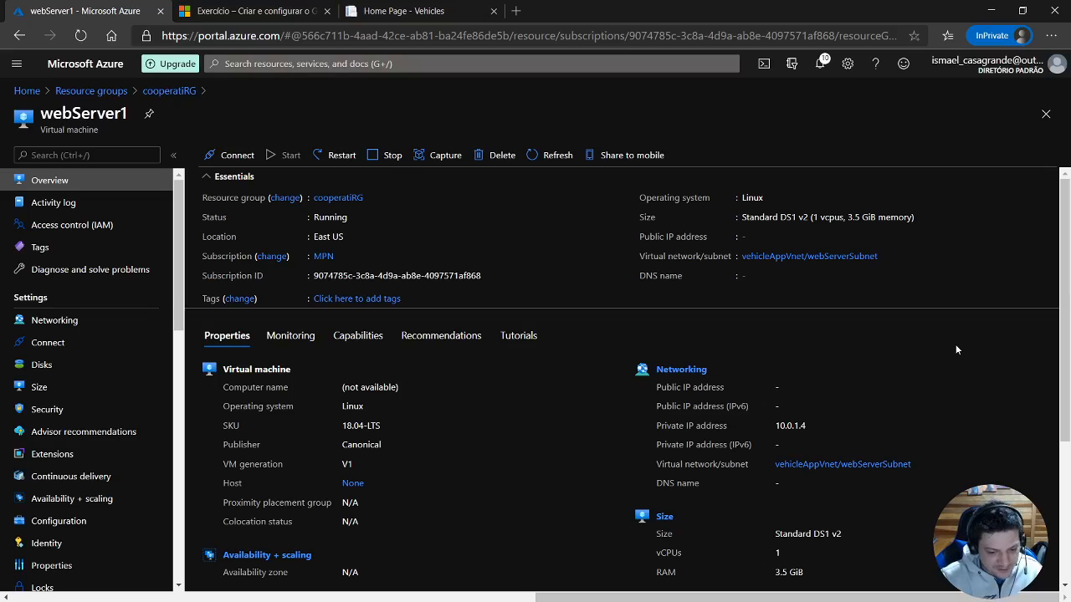
pyautogui.click(172, 91)
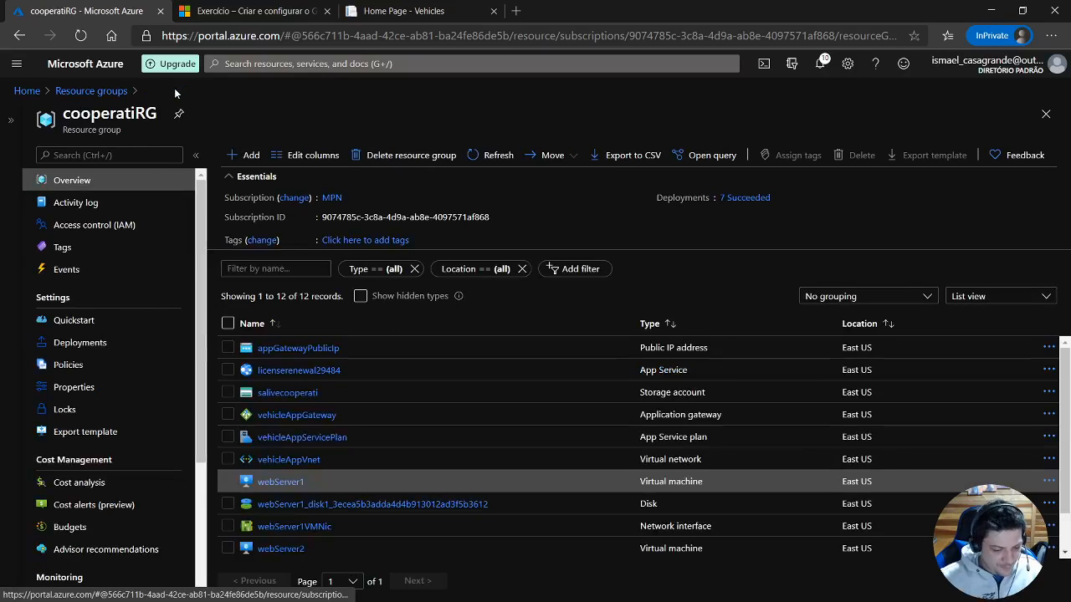
pyautogui.click(296, 418)
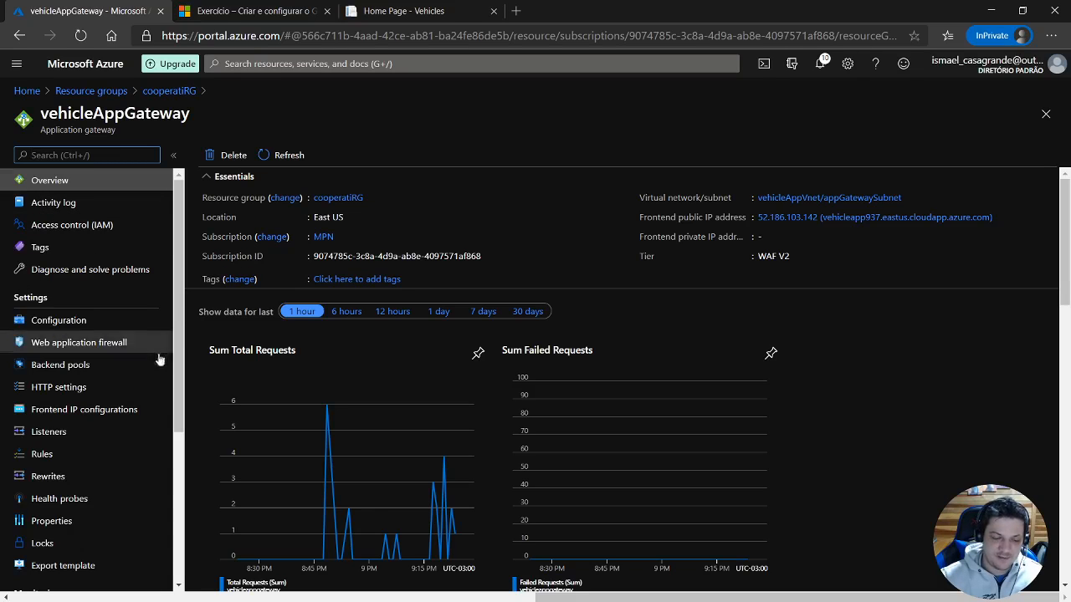
pyautogui.scroll(-1, 77, 318)
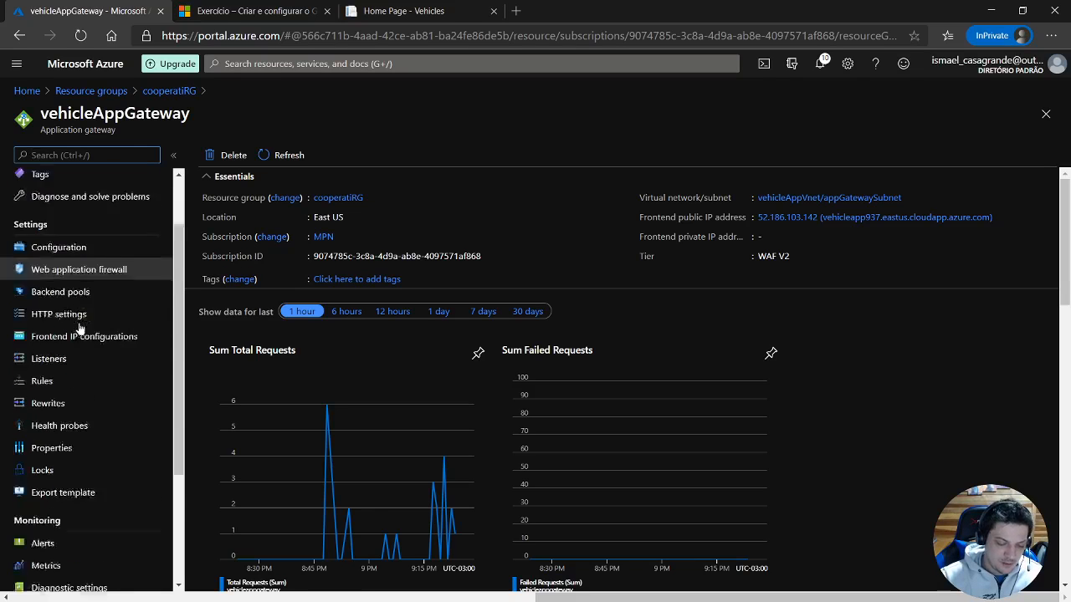
pyautogui.scroll(-1, 113, 437)
pyautogui.scroll(1, 53, 363)
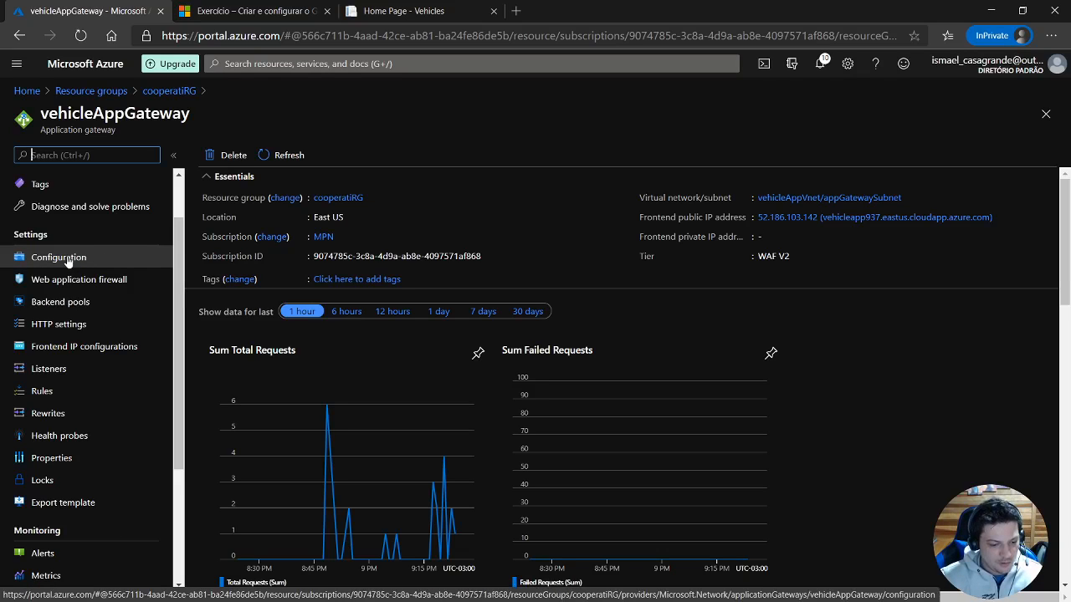
pyautogui.scroll(1, 131, 228)
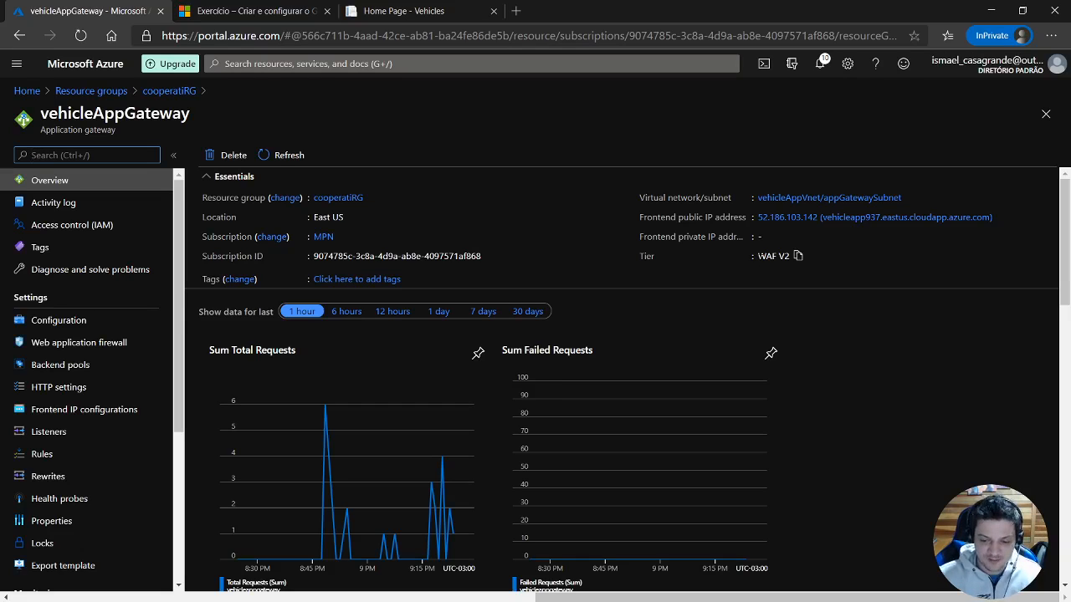
# Review the gateway configuration's tier options and Autoscale settings, leaving the tier at WAF V2 and the capacity type at Manual.
pyautogui.click(56, 323)
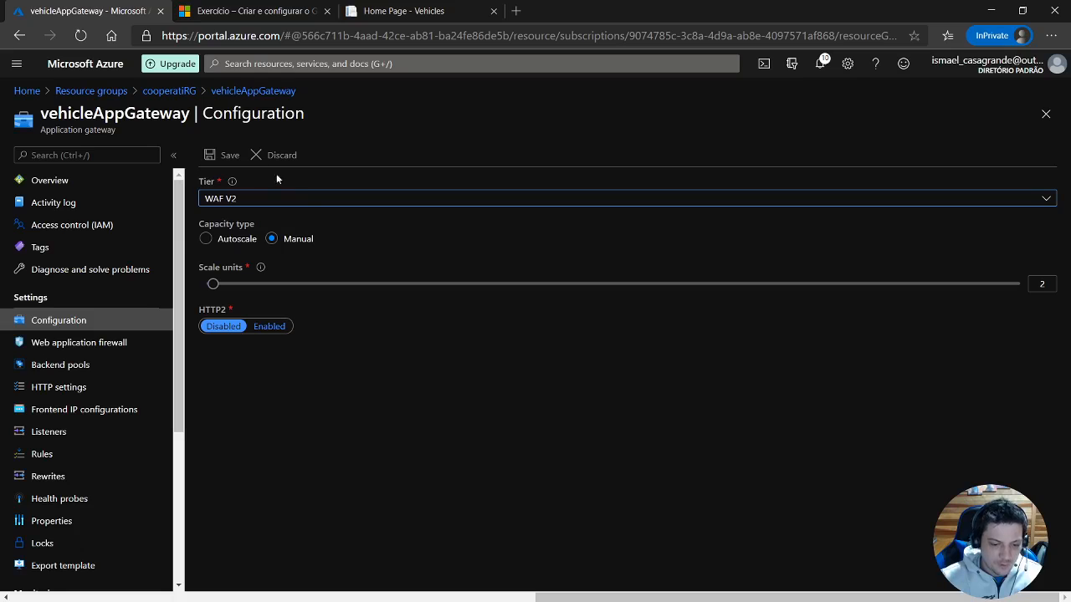
pyautogui.click(286, 201)
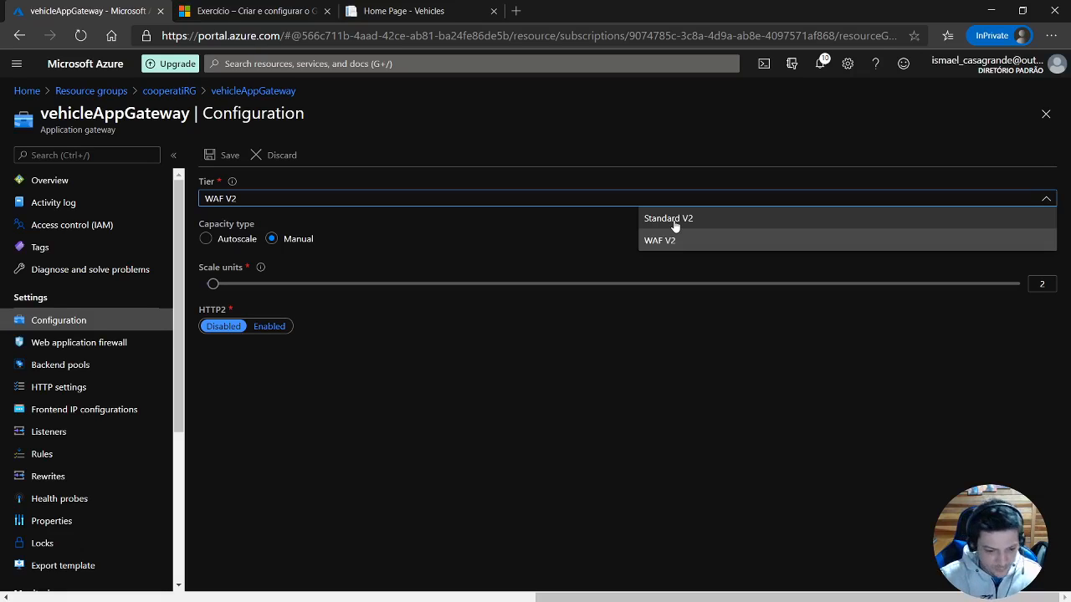
pyautogui.click(673, 377)
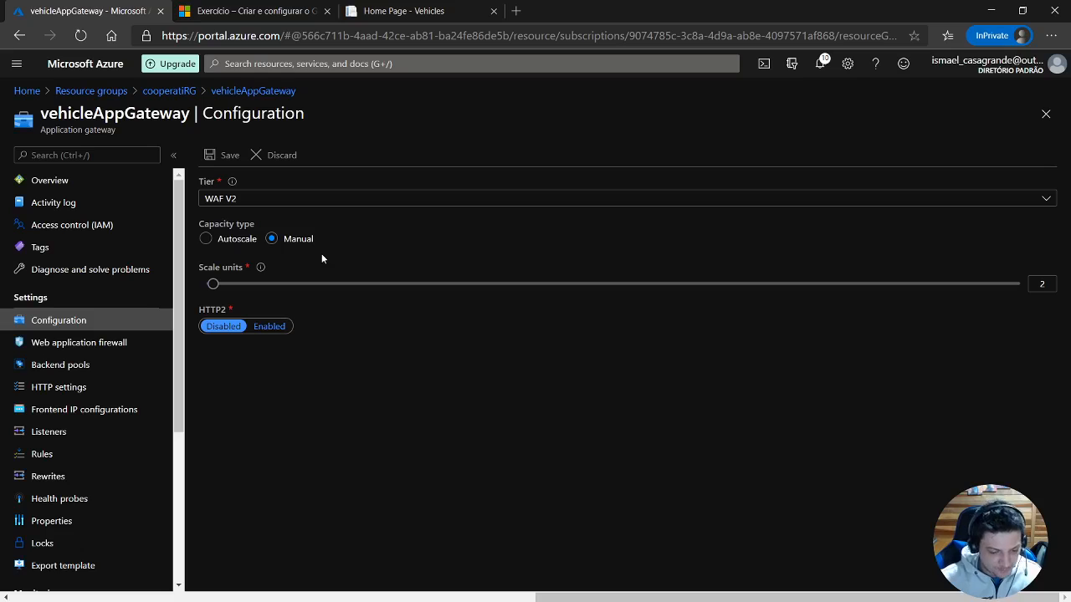
pyautogui.click(205, 238)
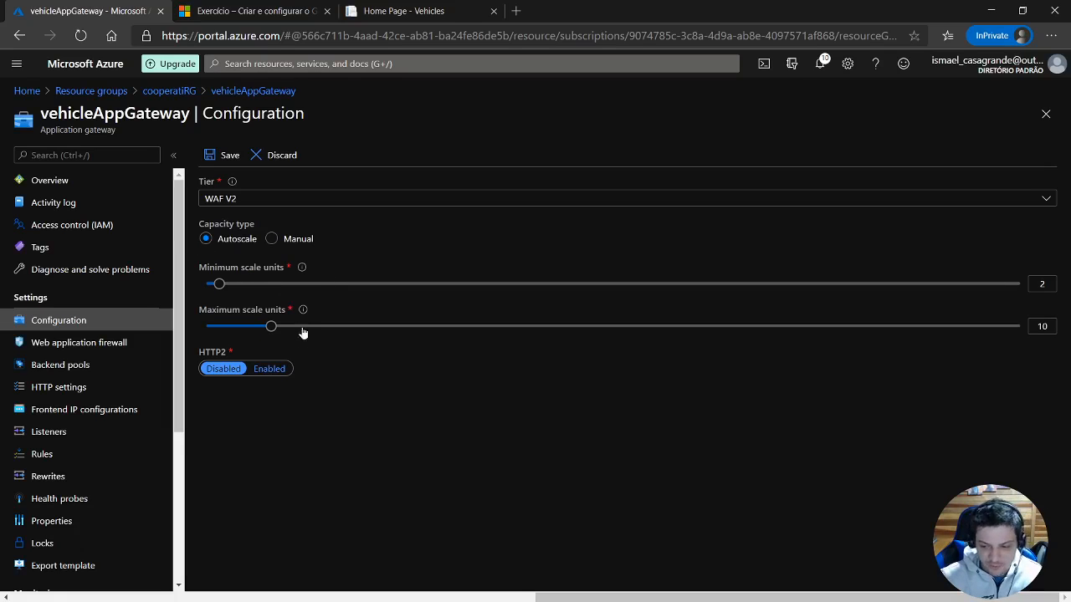
pyautogui.click(273, 239)
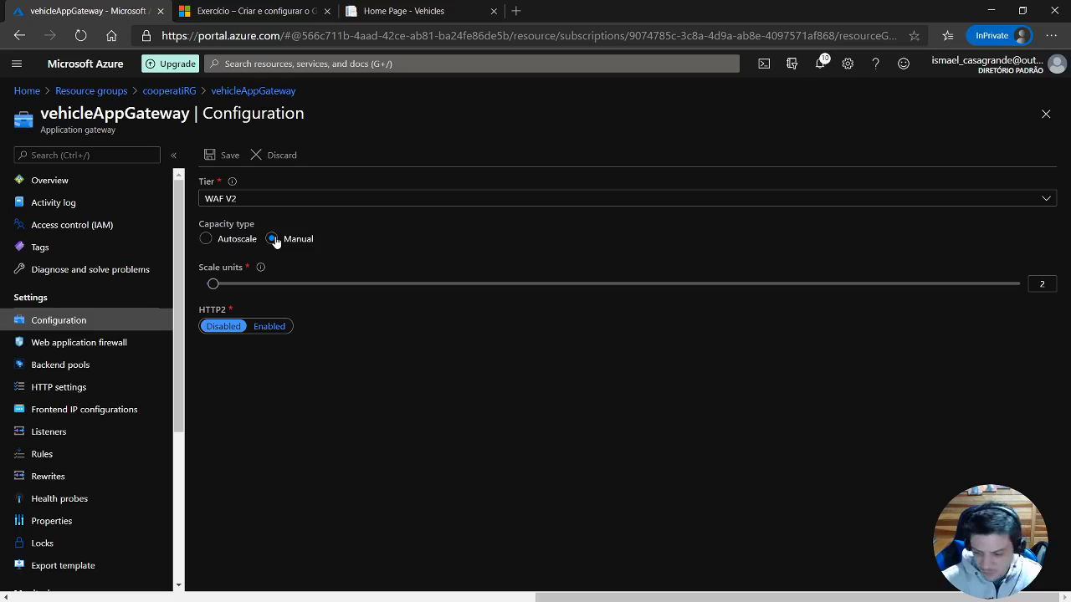
# Enable the gateway's web application firewall and compare its Detection and Prevention modes, including the diagnostics notice shown for Detection.
pyautogui.click(81, 350)
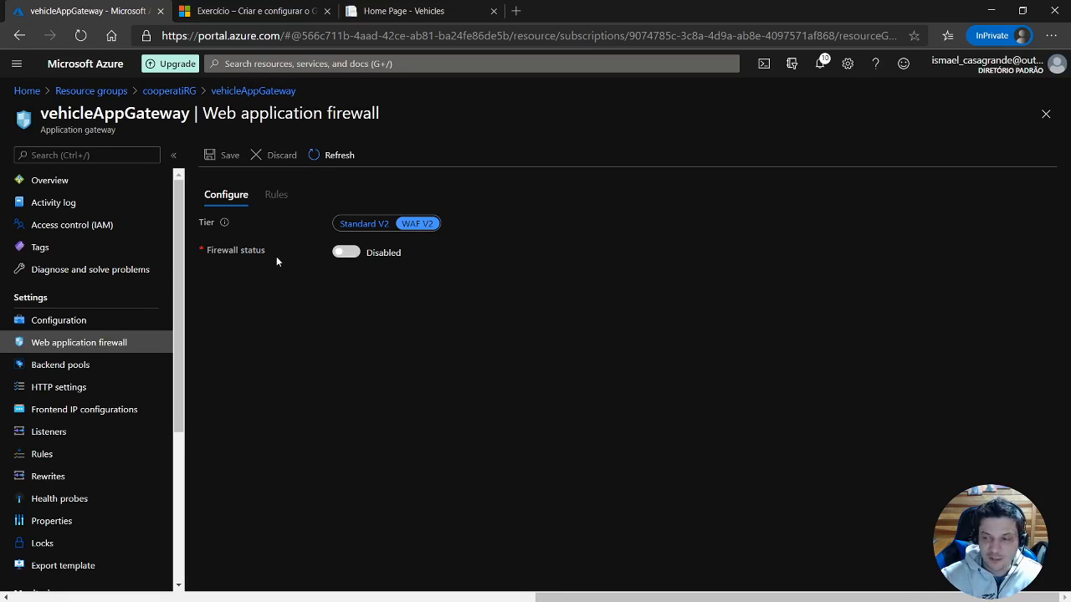
pyautogui.click(348, 252)
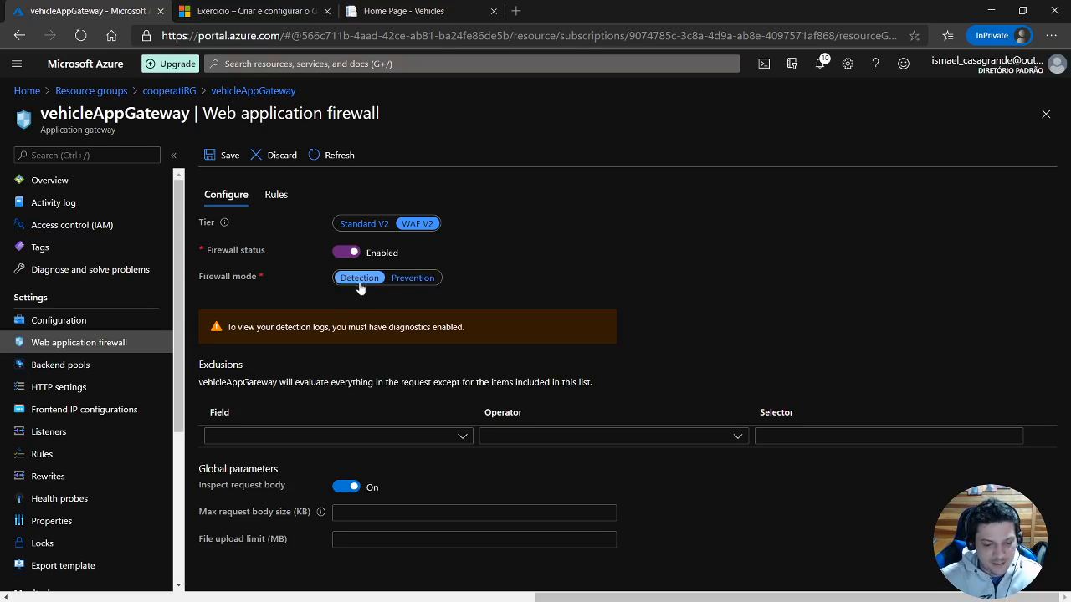
pyautogui.click(408, 282)
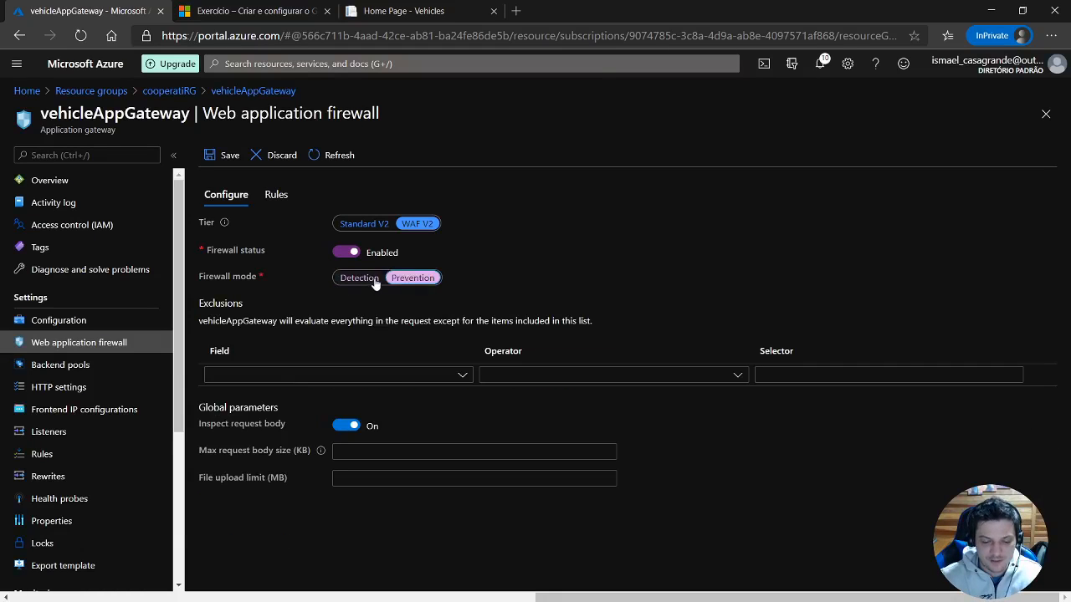
pyautogui.click(373, 281)
pyautogui.click(409, 282)
pyautogui.click(373, 281)
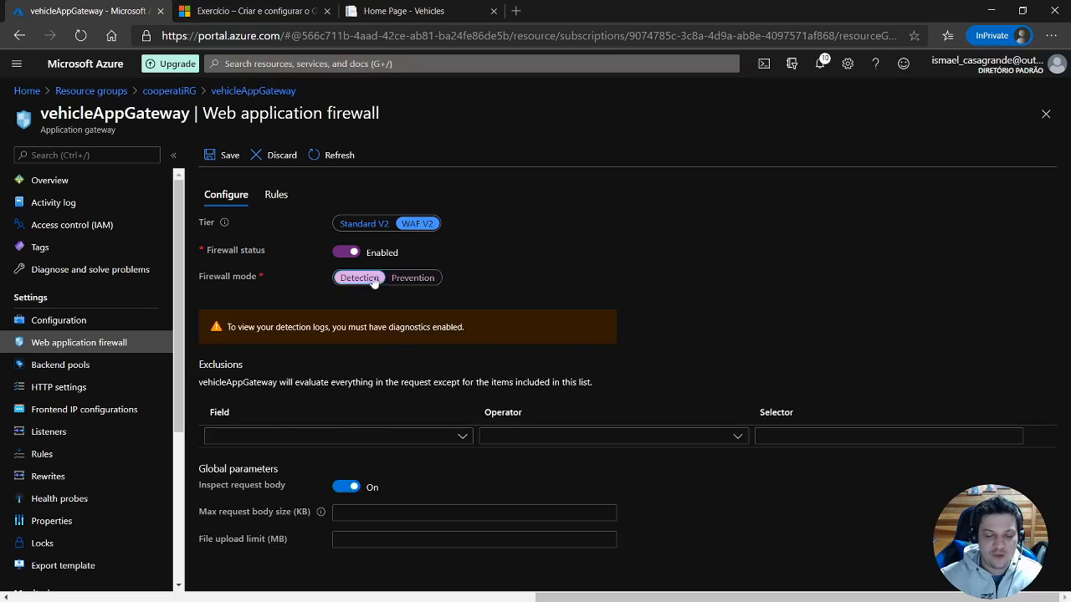
pyautogui.click(410, 282)
pyautogui.click(372, 281)
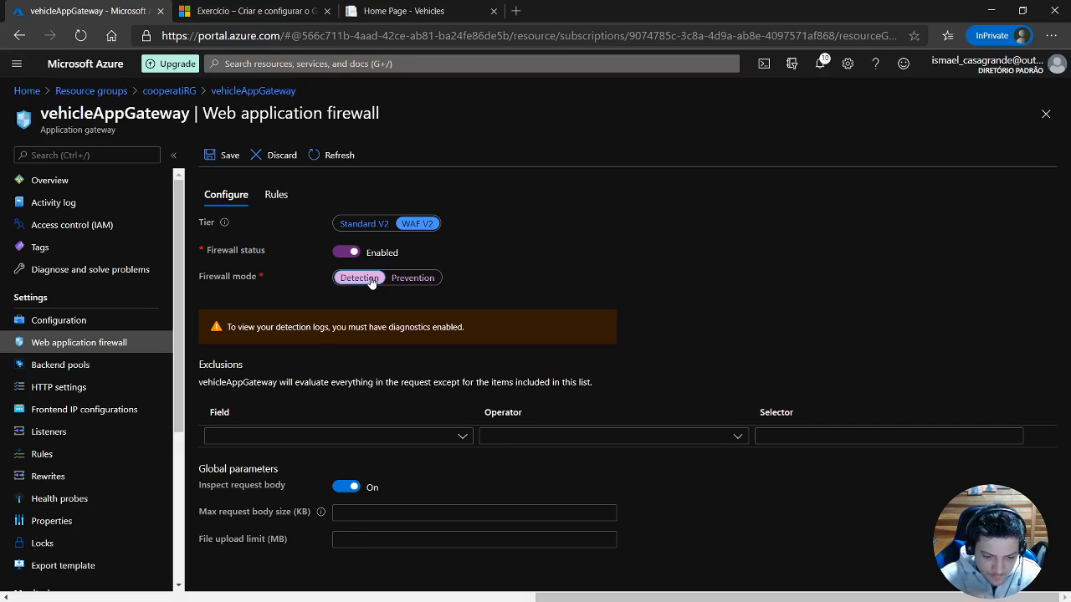
pyautogui.click(412, 278)
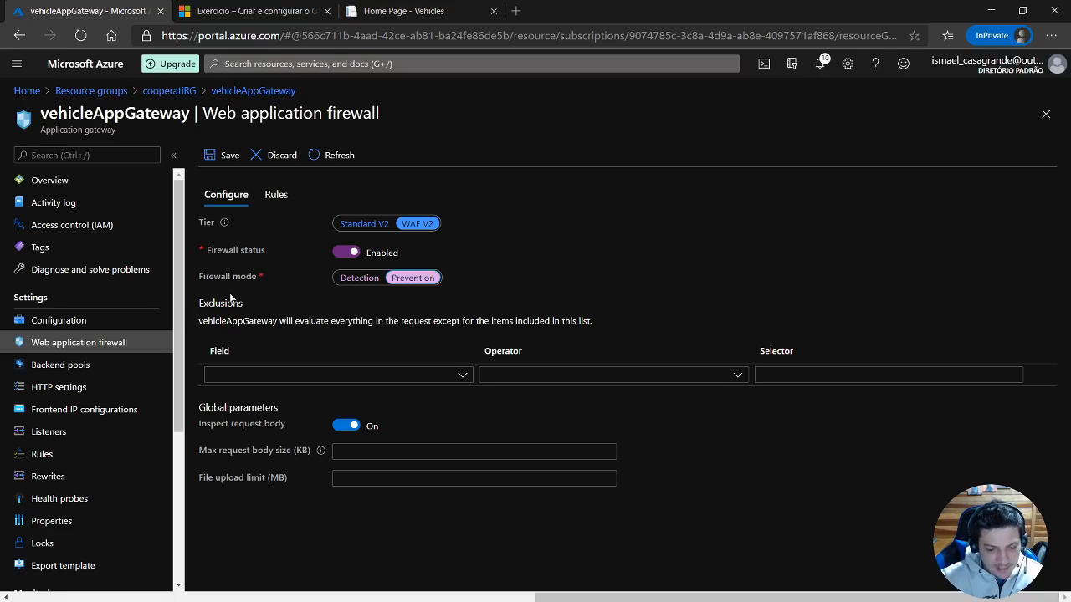
pyautogui.click(361, 278)
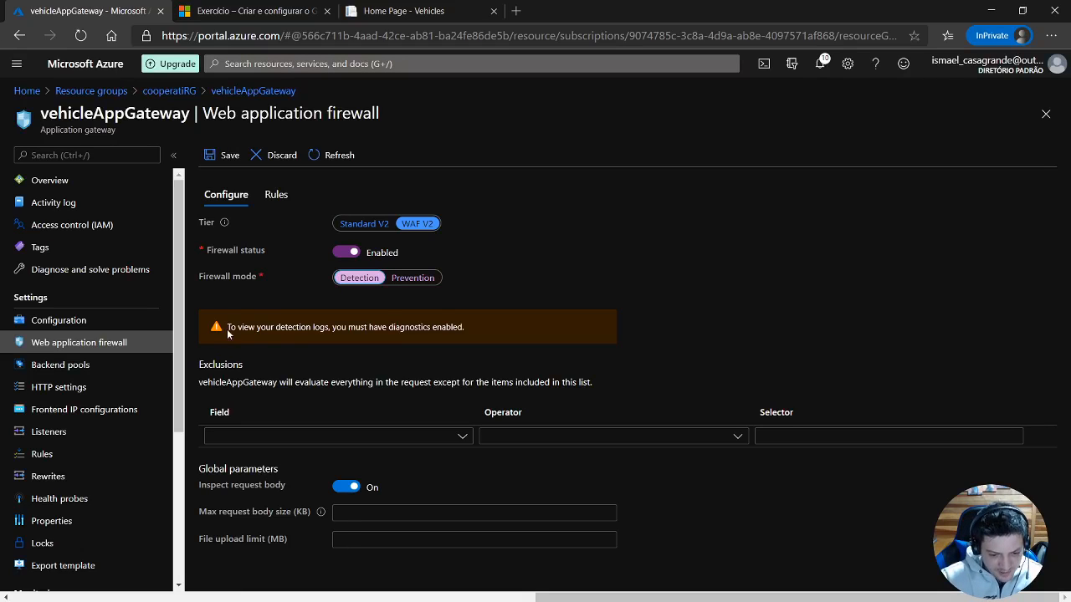
pyautogui.moveTo(227, 329); pyautogui.dragTo(471, 328)
pyautogui.click(471, 326)
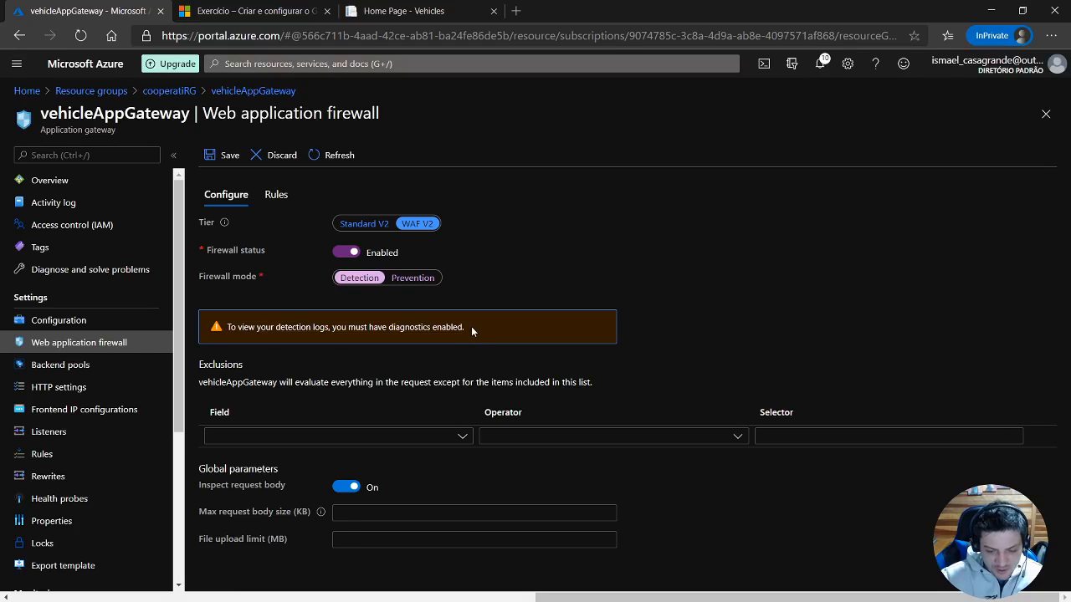
# Check the web application firewall's rule set options and discard the unsaved firewall changes.
pyautogui.click(276, 194)
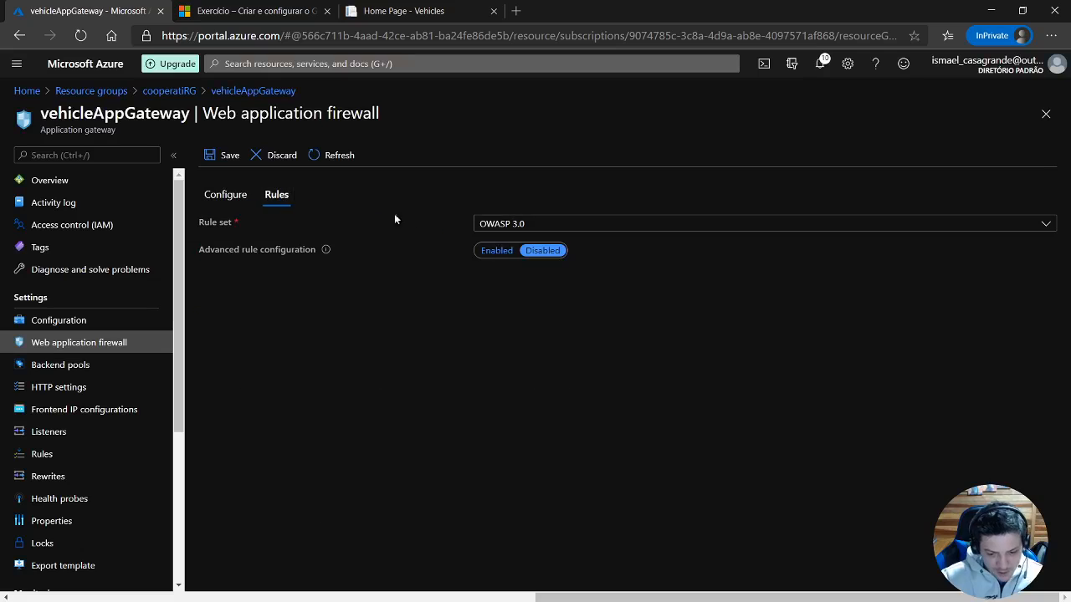
pyautogui.click(227, 194)
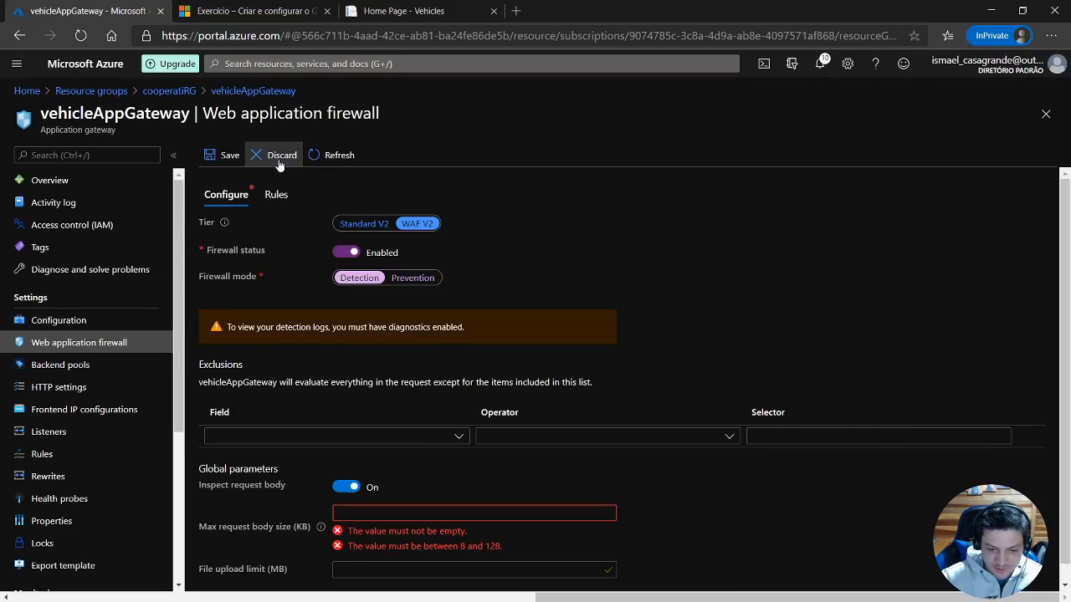
pyautogui.click(280, 157)
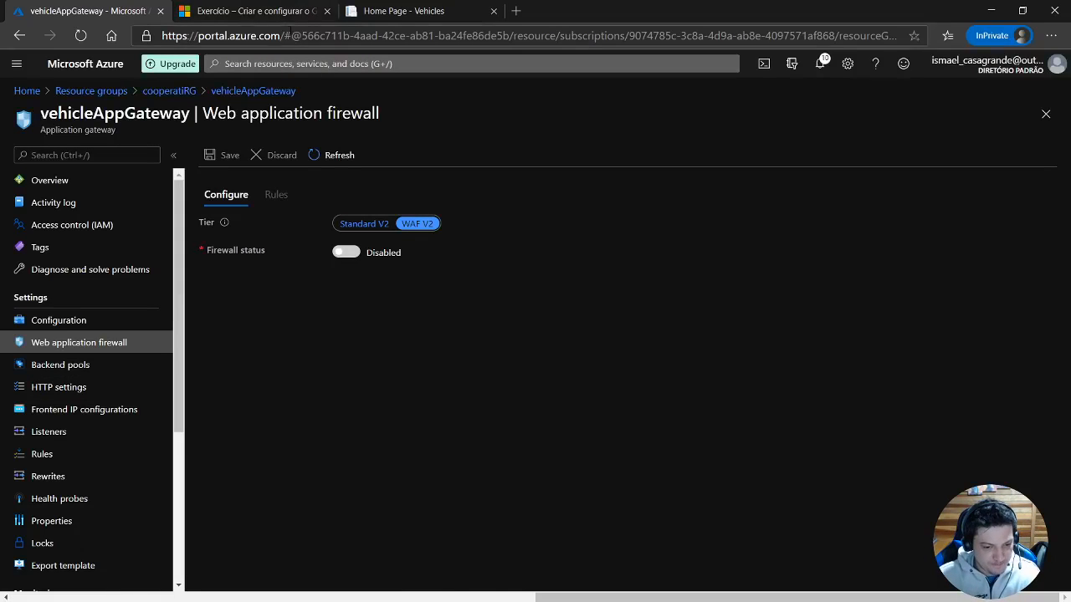
# Check the exercise's architecture diagram, then examine vmPool's backend targets and available target types, leaving the pool without saving.
pyautogui.click(289, 14)
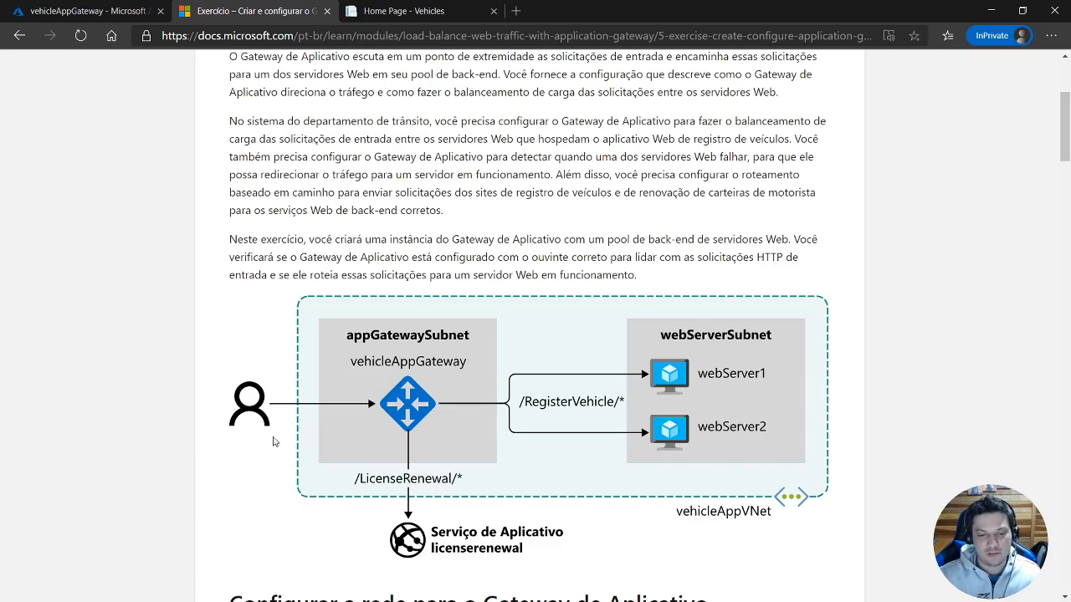
pyautogui.click(90, 10)
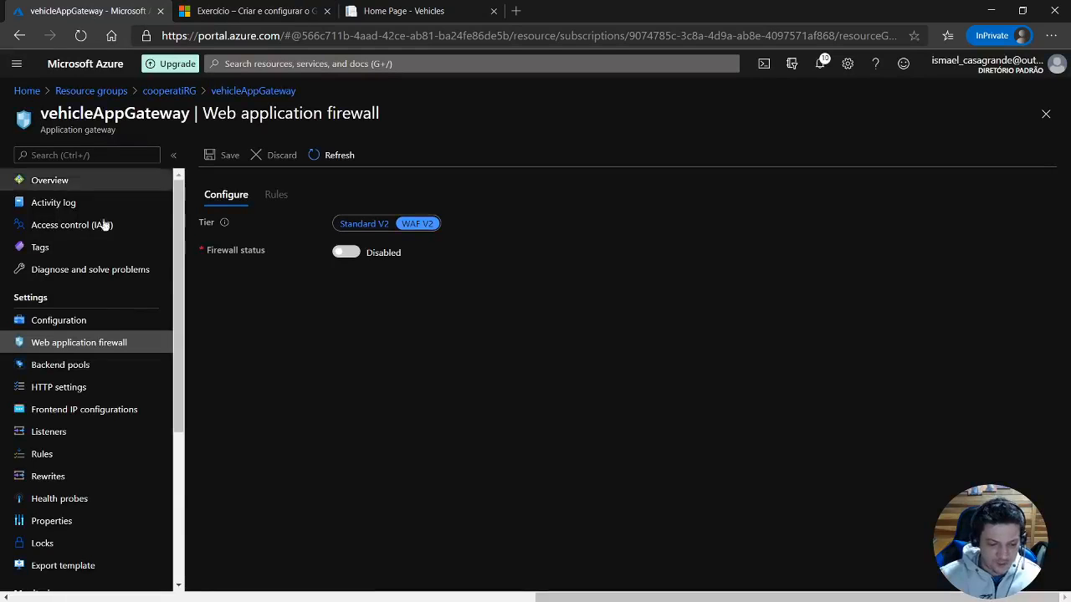
pyautogui.click(87, 368)
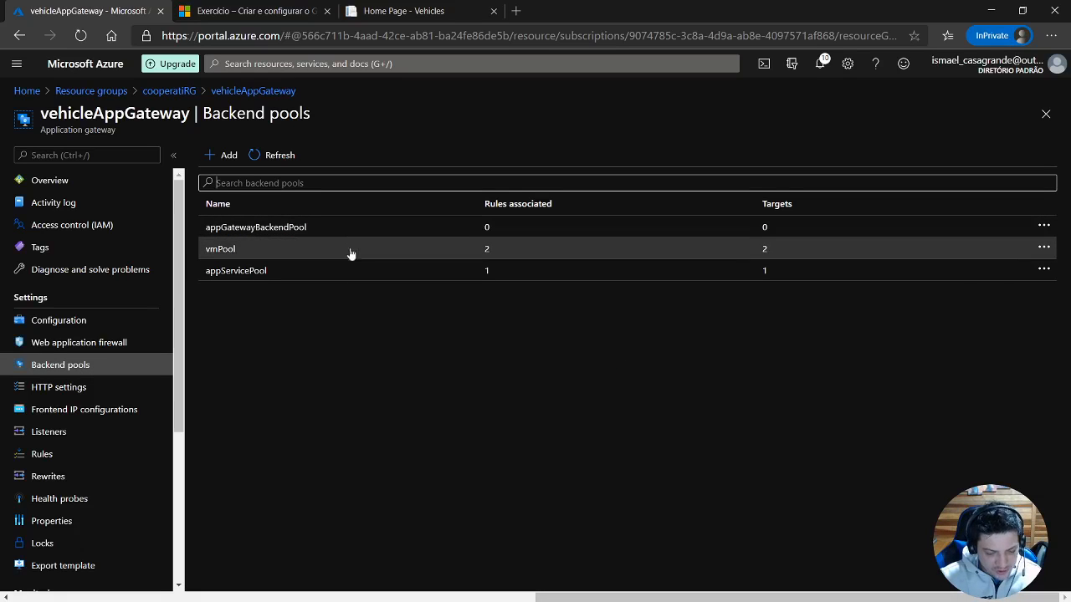
pyautogui.click(222, 254)
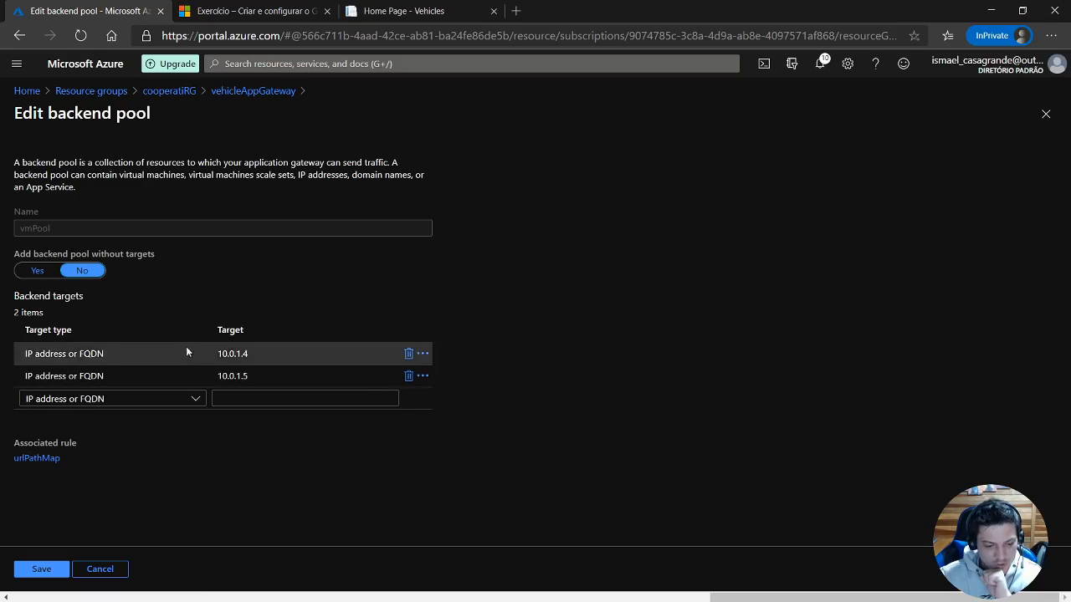
pyautogui.click(187, 352)
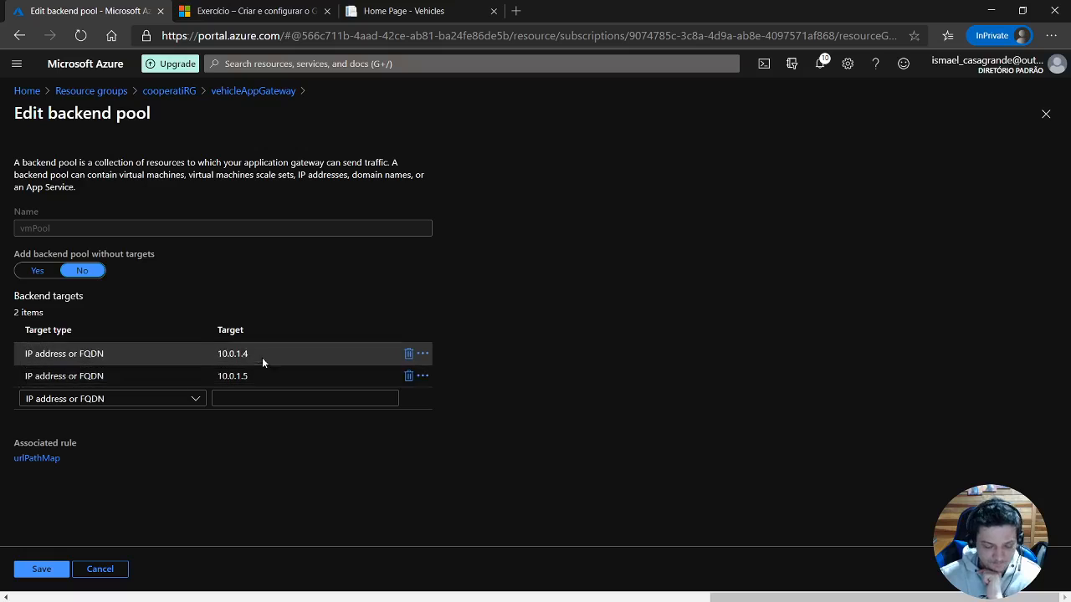
pyautogui.click(187, 403)
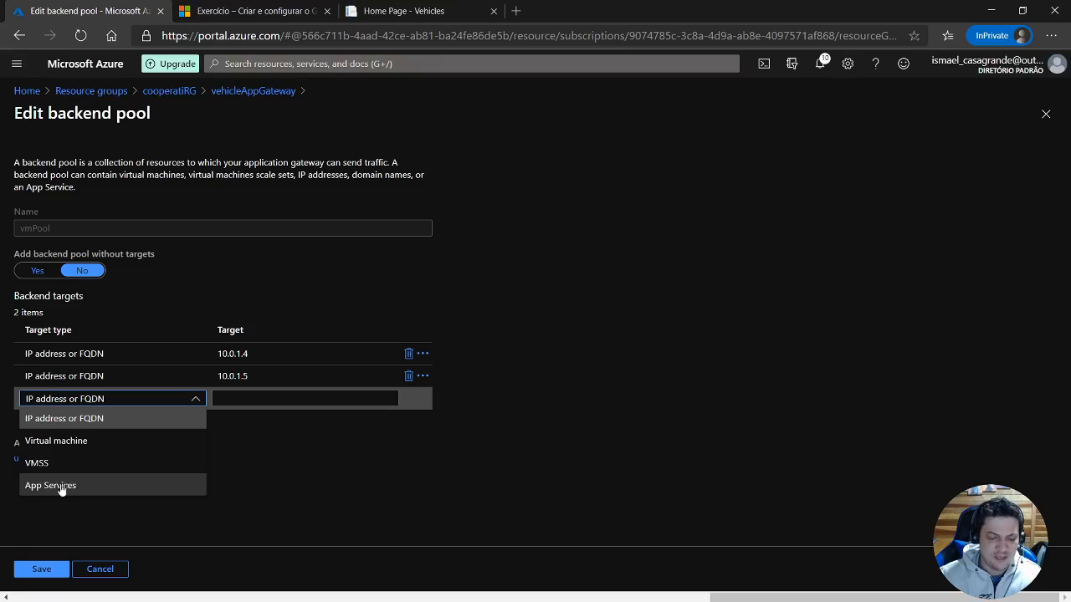
pyautogui.click(310, 471)
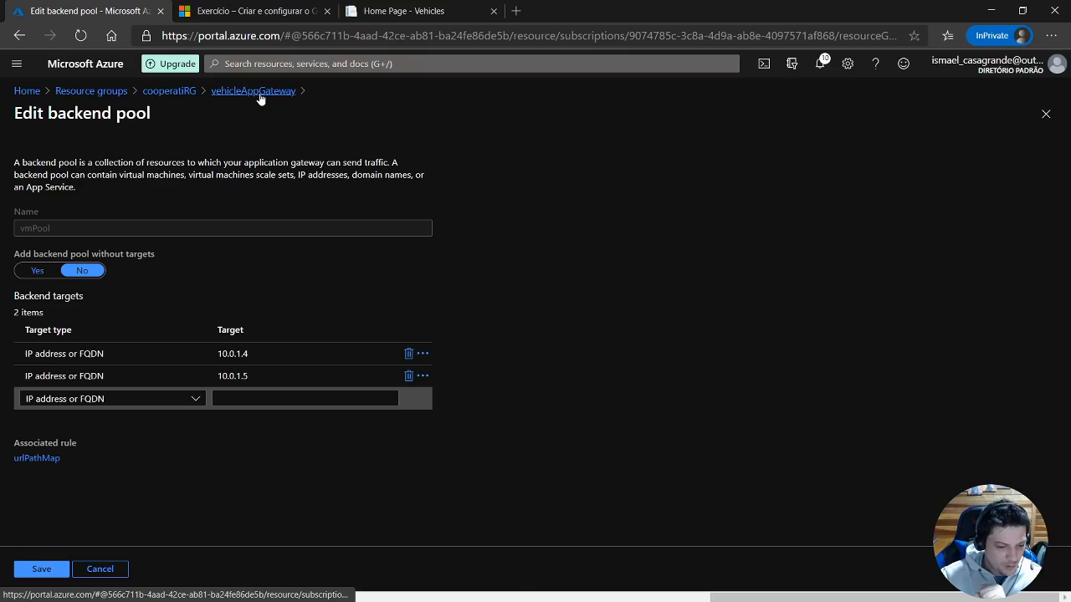
pyautogui.click(109, 573)
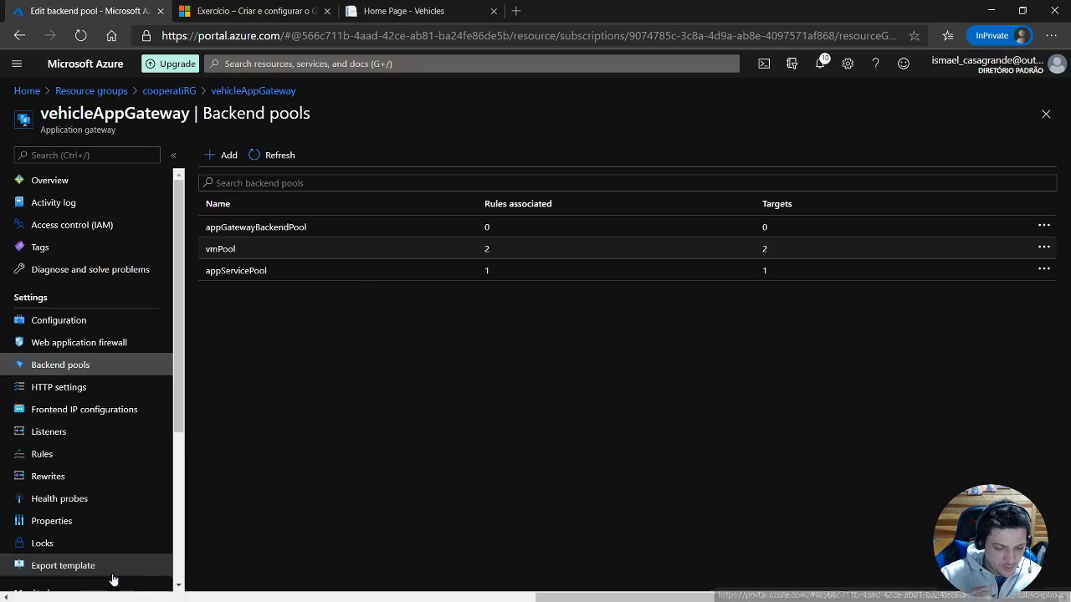
# Open the appServicePool backend pool and examine its App Services target.
pyautogui.click(234, 276)
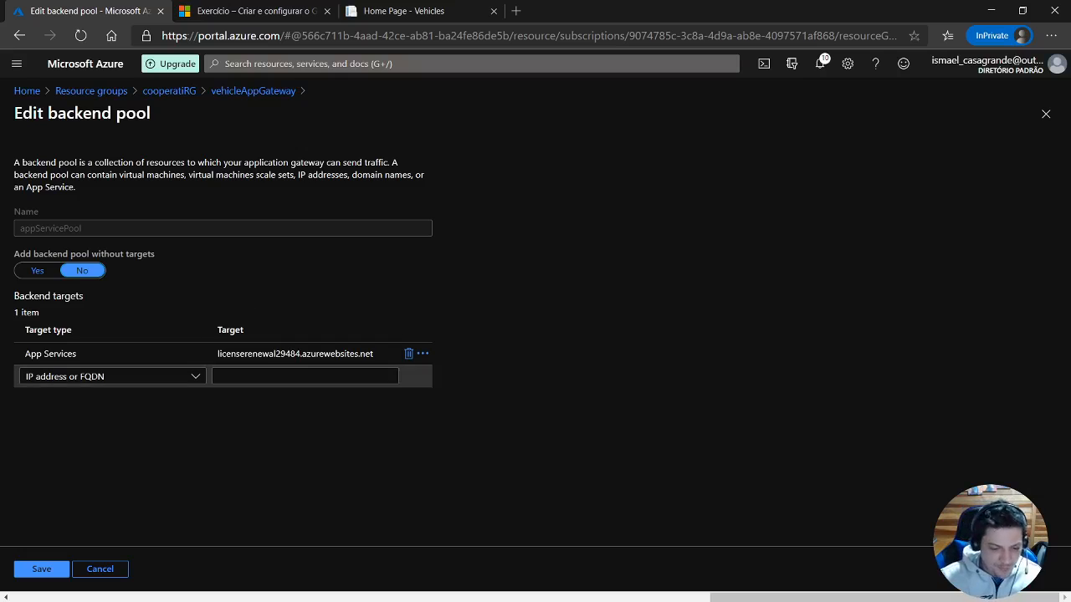
pyautogui.click(295, 354)
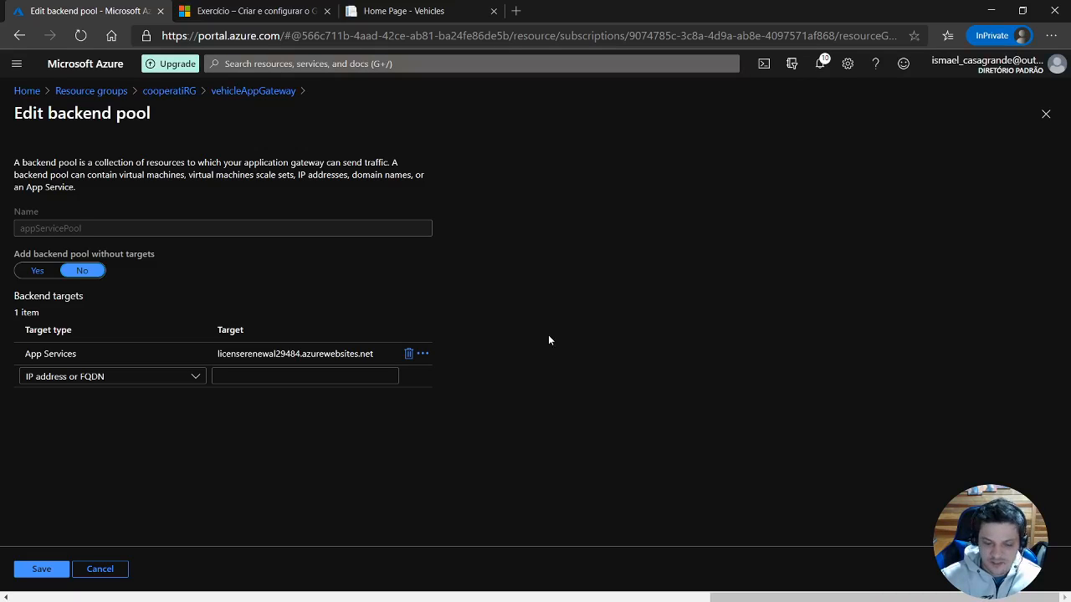
# Leave the appServicePool pool without saving and review the gateway's HTTP settings and frontend IP configurations.
pyautogui.click(101, 569)
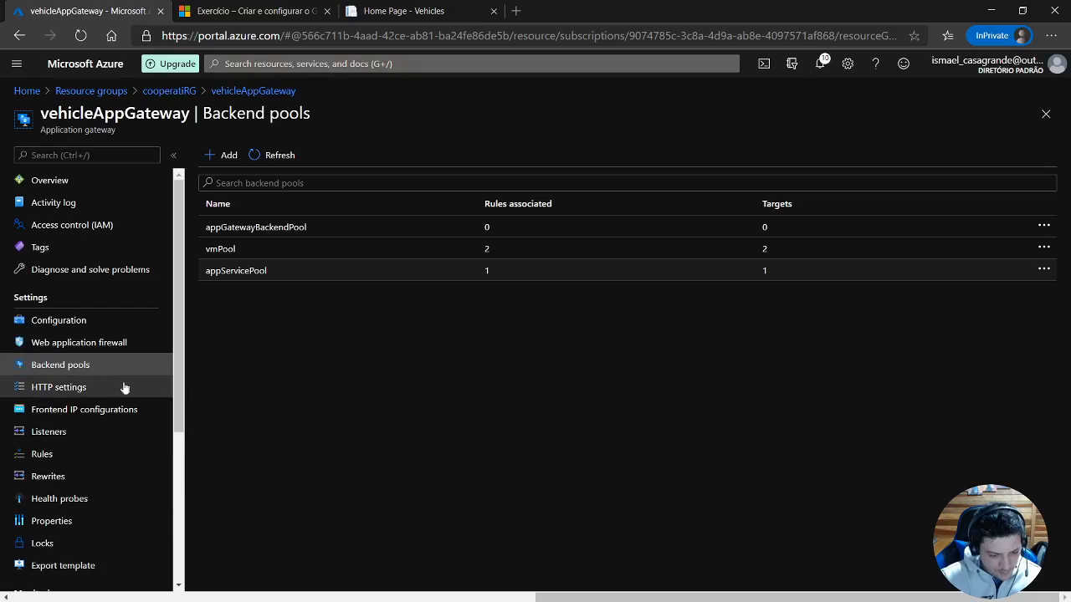
pyautogui.click(62, 393)
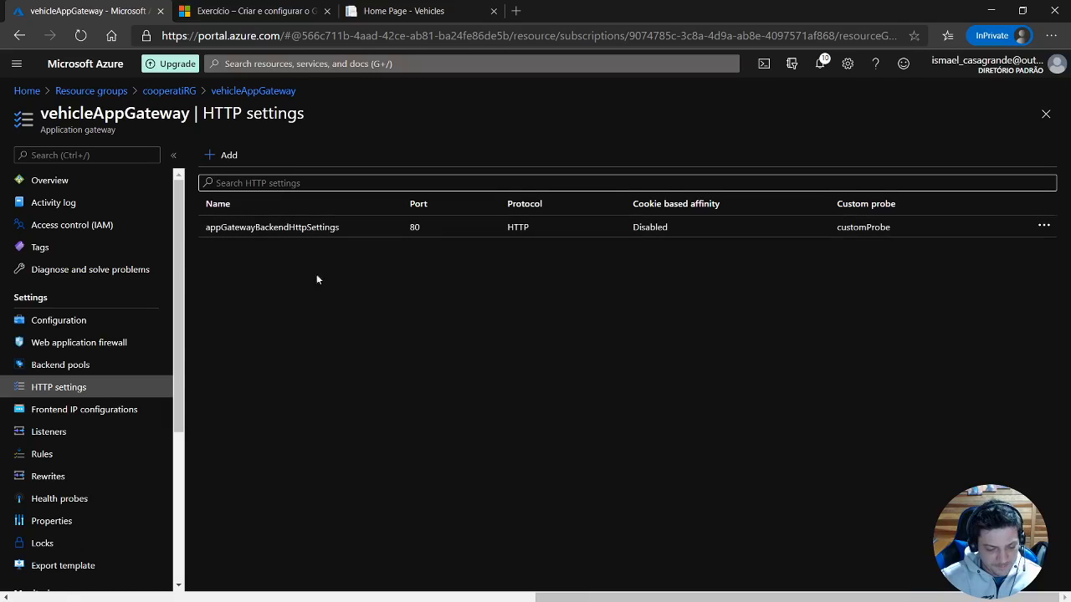
pyautogui.click(77, 408)
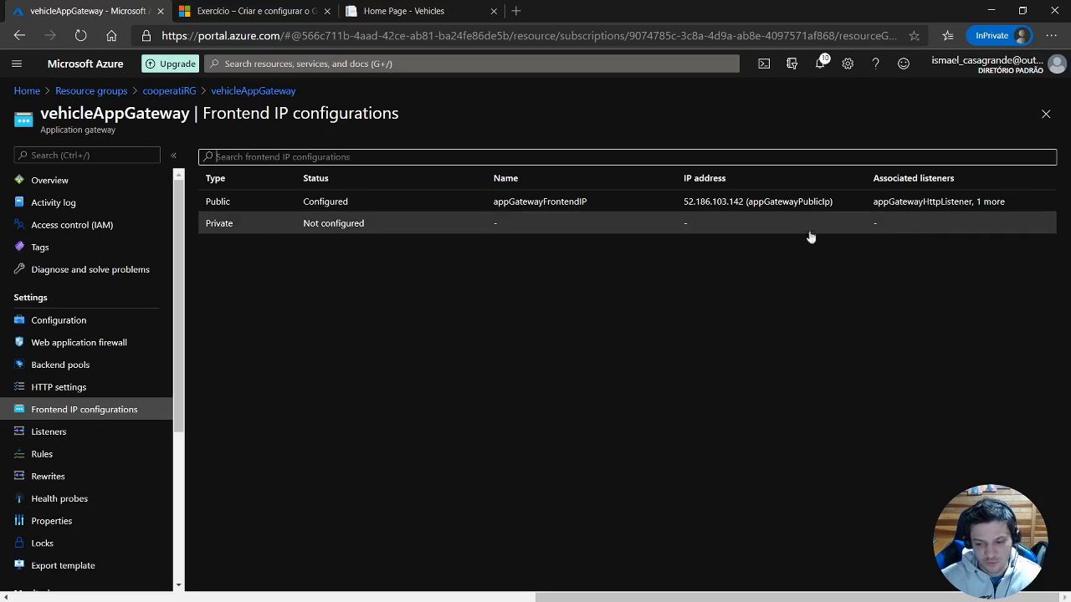
# Open vehicleListener from the gateway's listeners and check its frontend IP options.
pyautogui.click(56, 440)
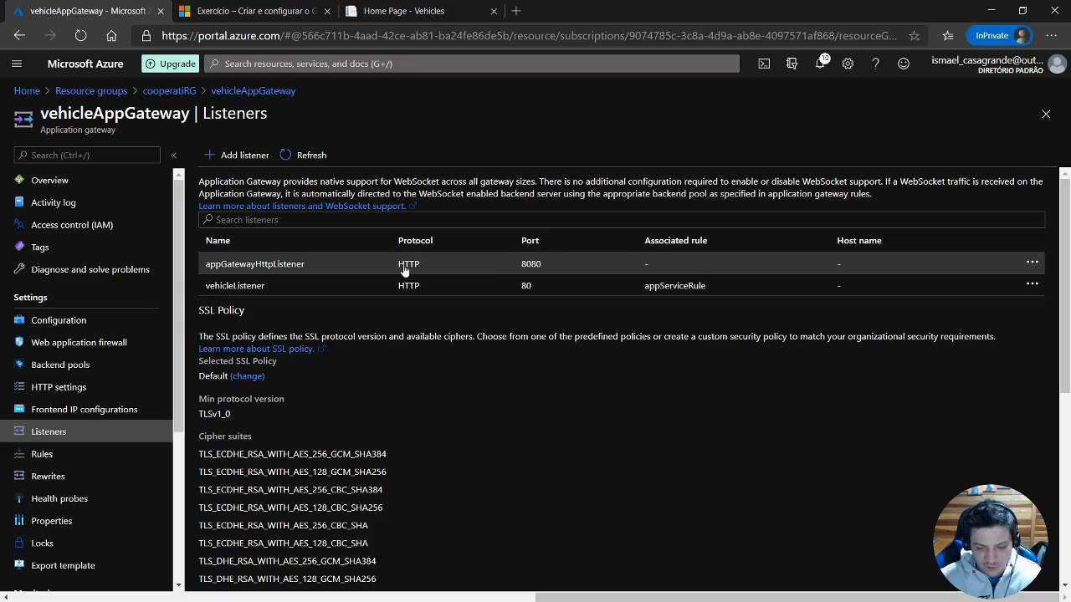
pyautogui.click(234, 286)
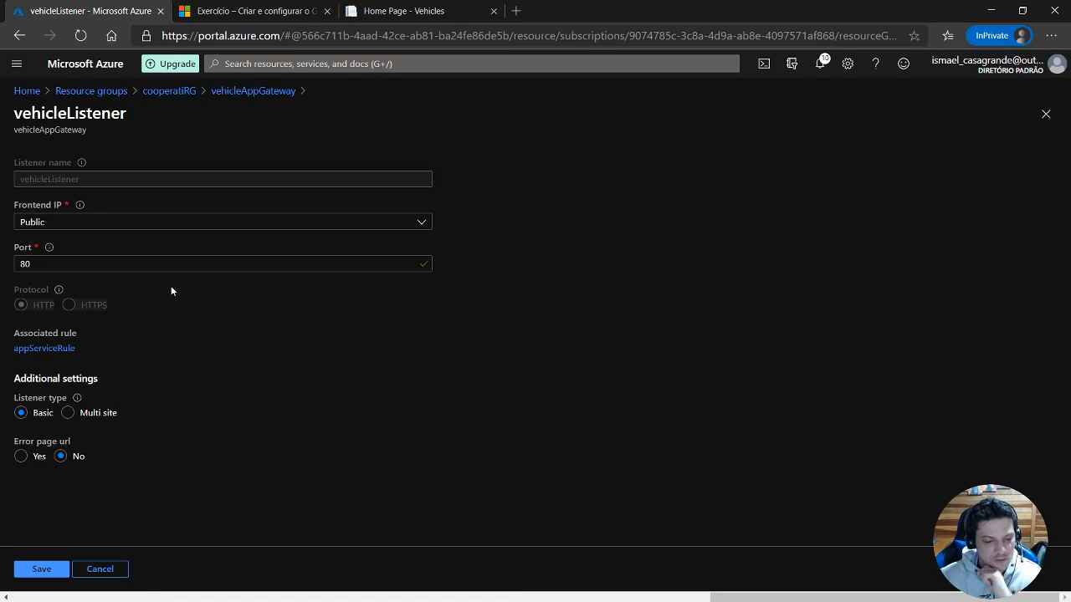
pyautogui.click(34, 223)
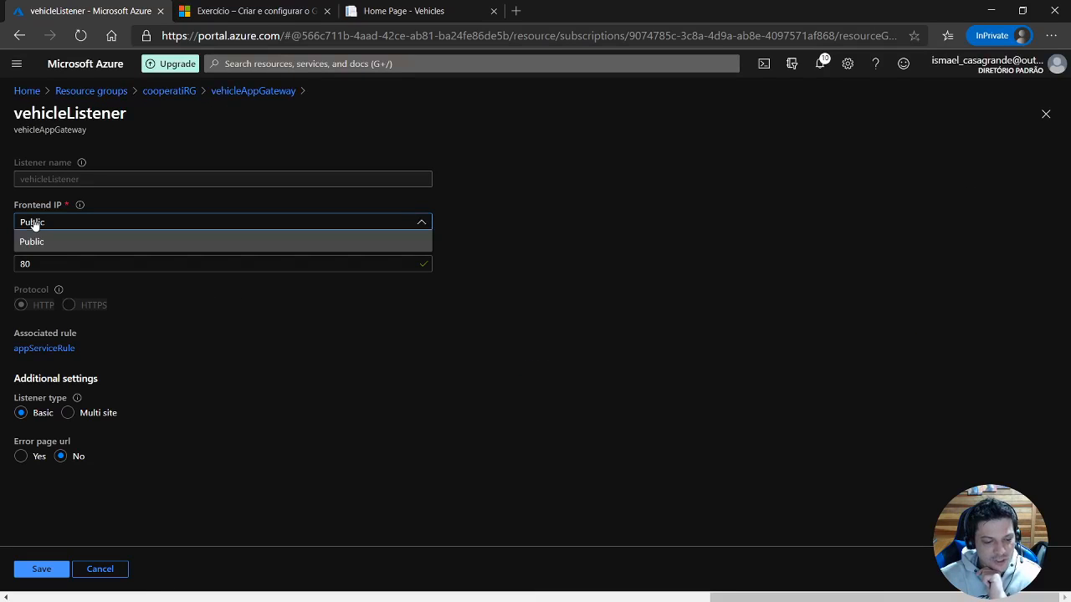
pyautogui.click(34, 225)
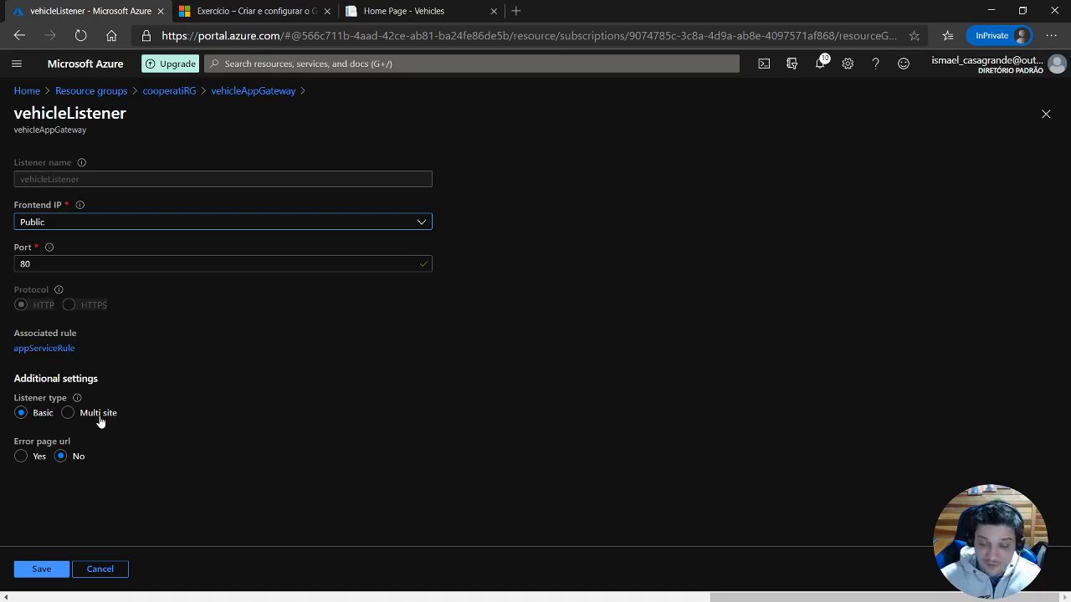
# Check vehicleListener's custom error page URL fields for 502 and 403, then leave the listener without saving.
pyautogui.click(22, 457)
pyautogui.scroll(-1, 142, 457)
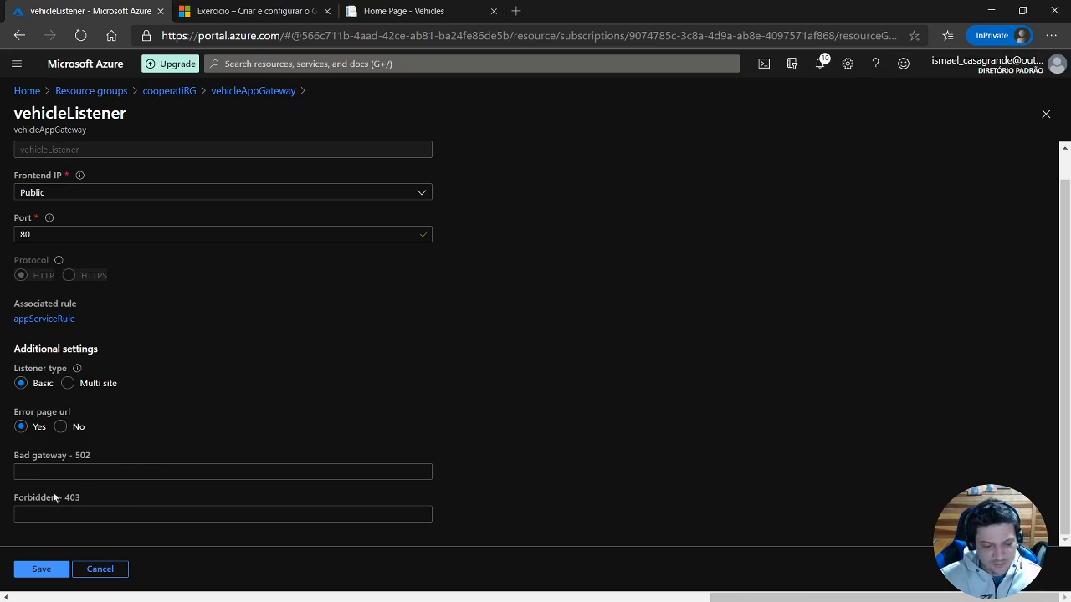
pyautogui.click(70, 428)
pyautogui.click(108, 575)
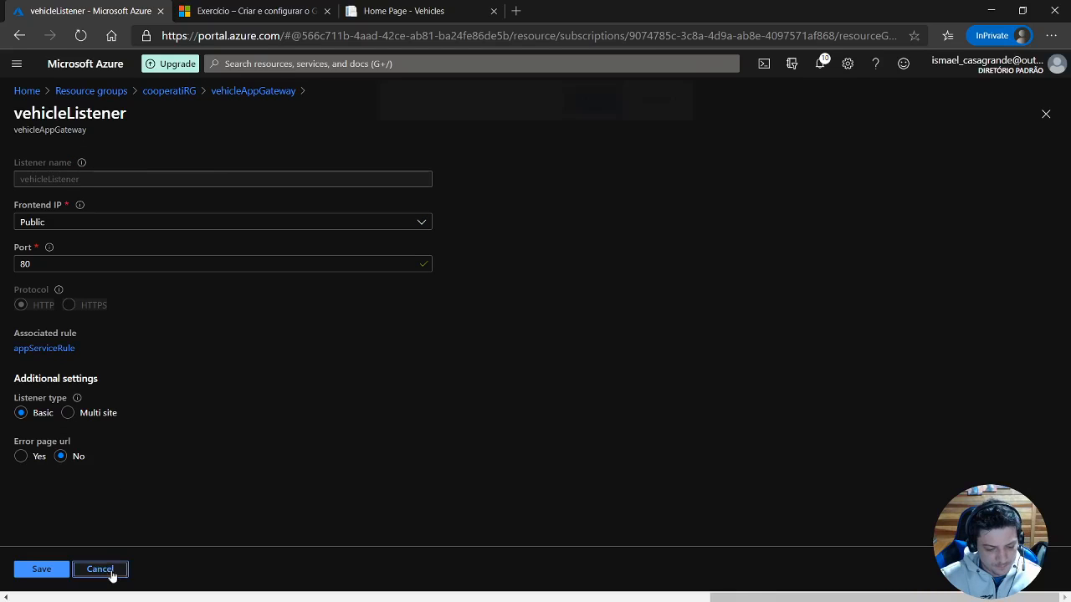
pyautogui.click(607, 117)
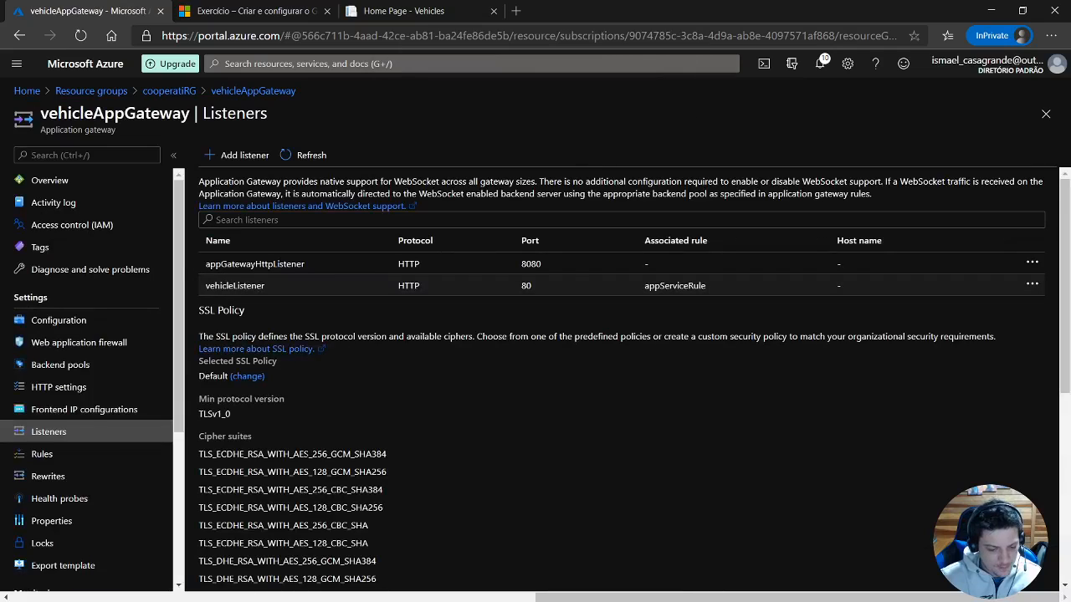
# Open the appServiceRule routing rule and check which listeners are available to it.
pyautogui.click(44, 454)
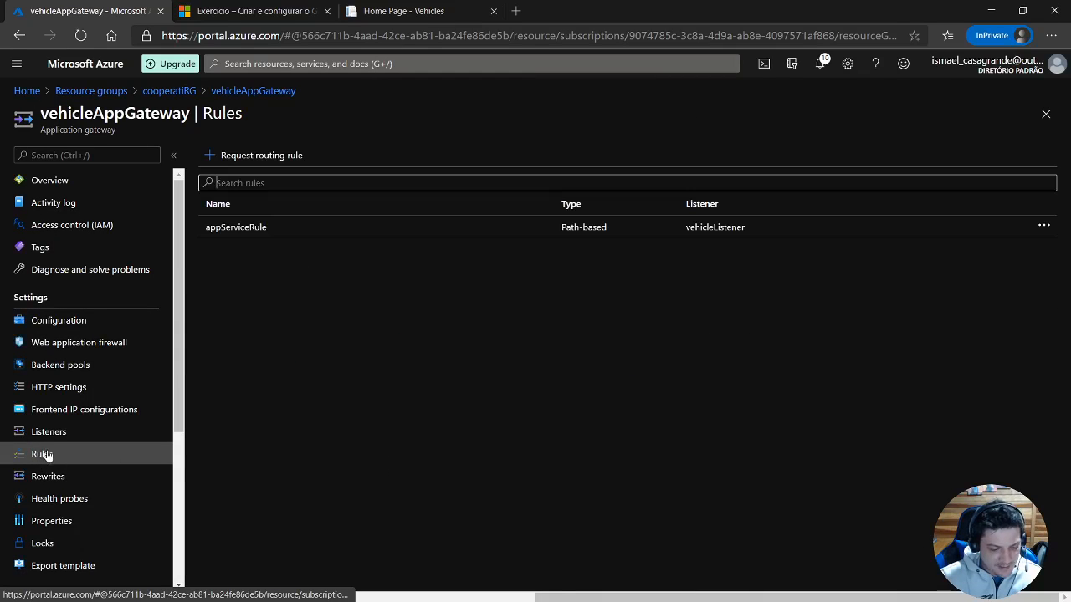
pyautogui.click(235, 238)
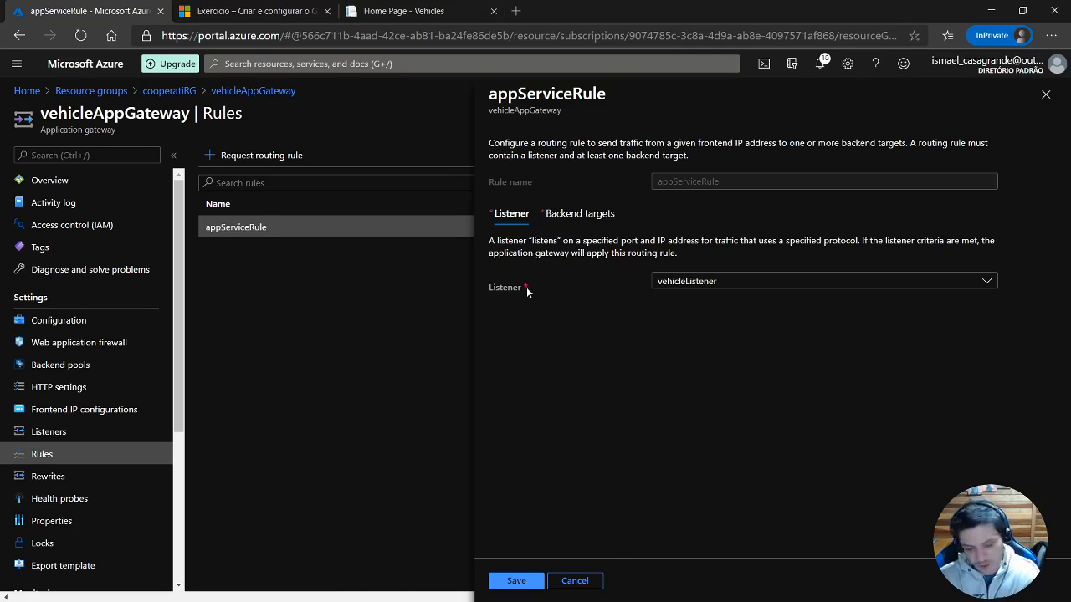
pyautogui.click(683, 284)
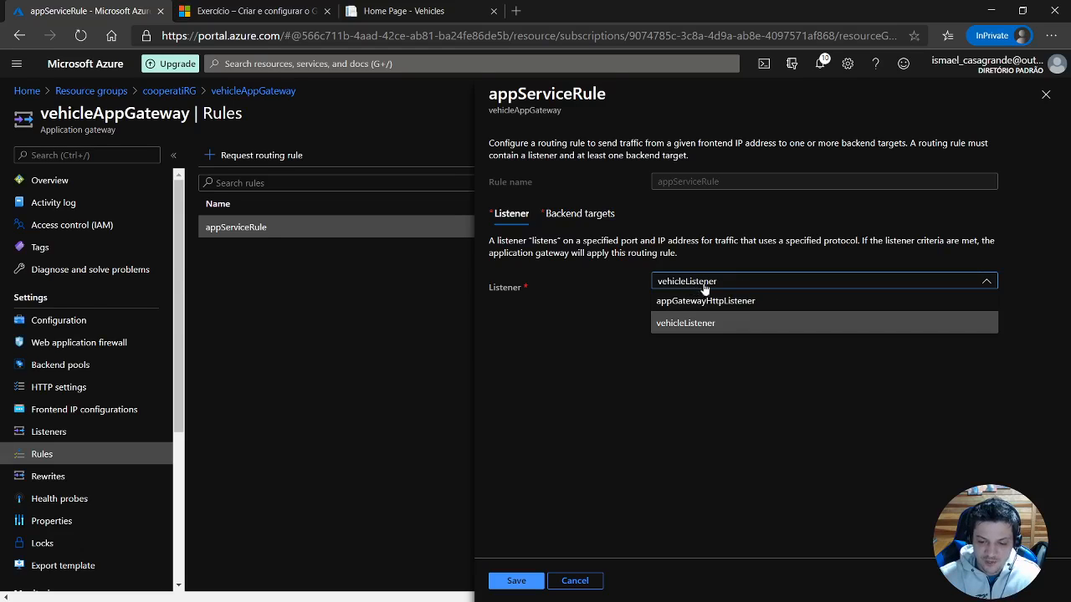
pyautogui.click(590, 310)
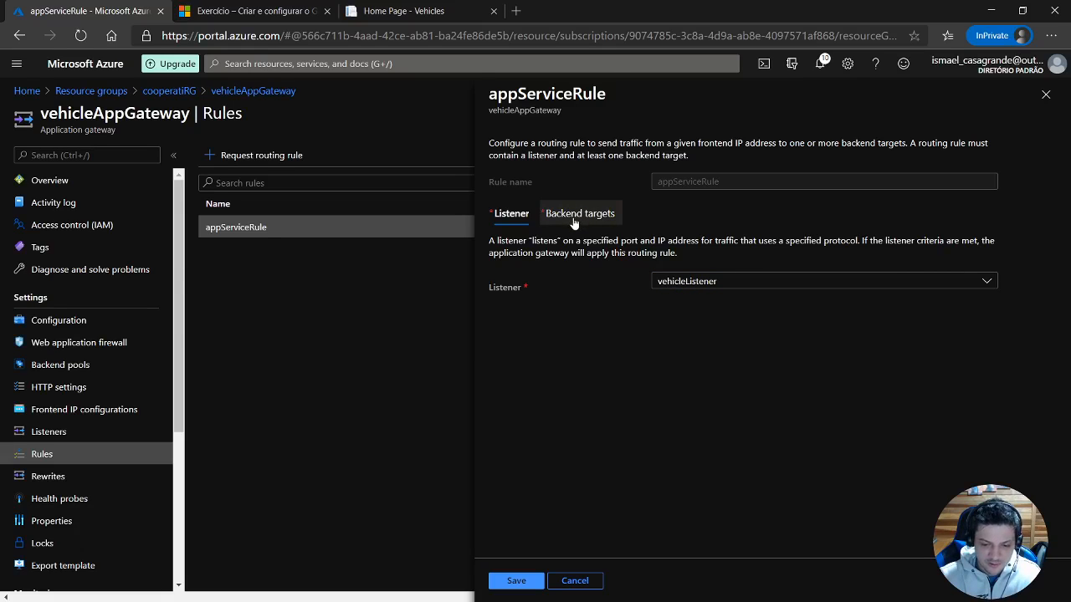
# Examine appServiceRule's backend targets, HTTP settings and path-based routing rules.
pyautogui.click(574, 221)
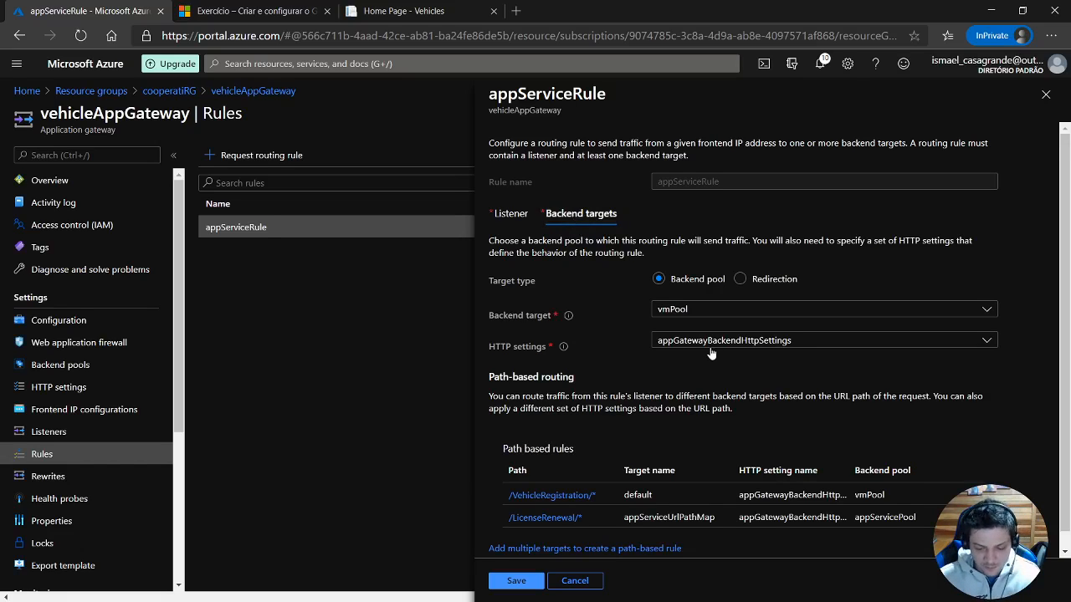
pyautogui.scroll(-1, 710, 349)
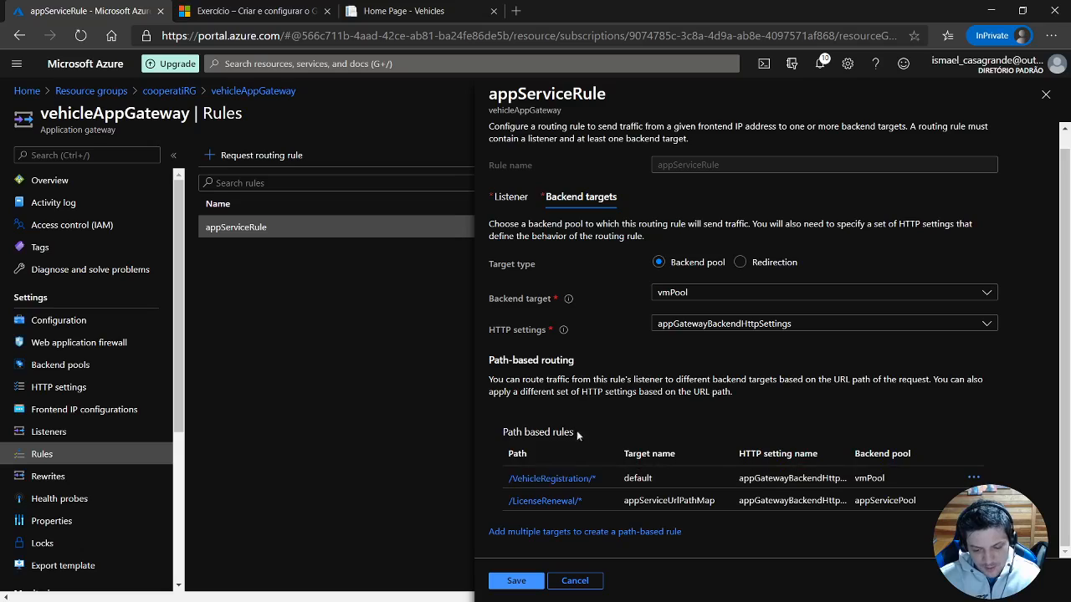
pyautogui.moveTo(500, 433); pyautogui.dragTo(580, 438)
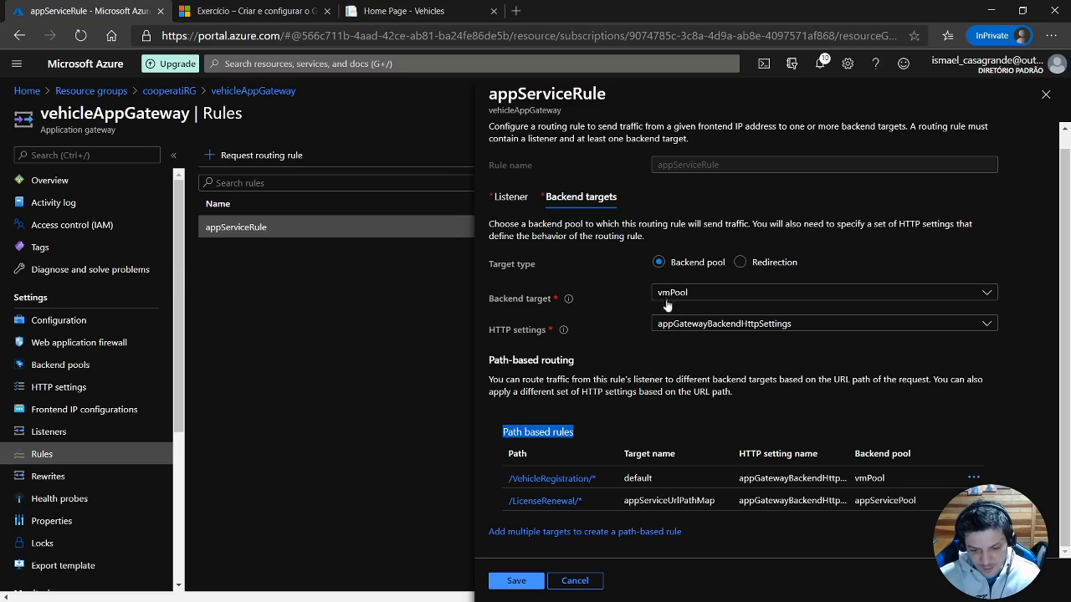
pyautogui.scroll(1, 665, 302)
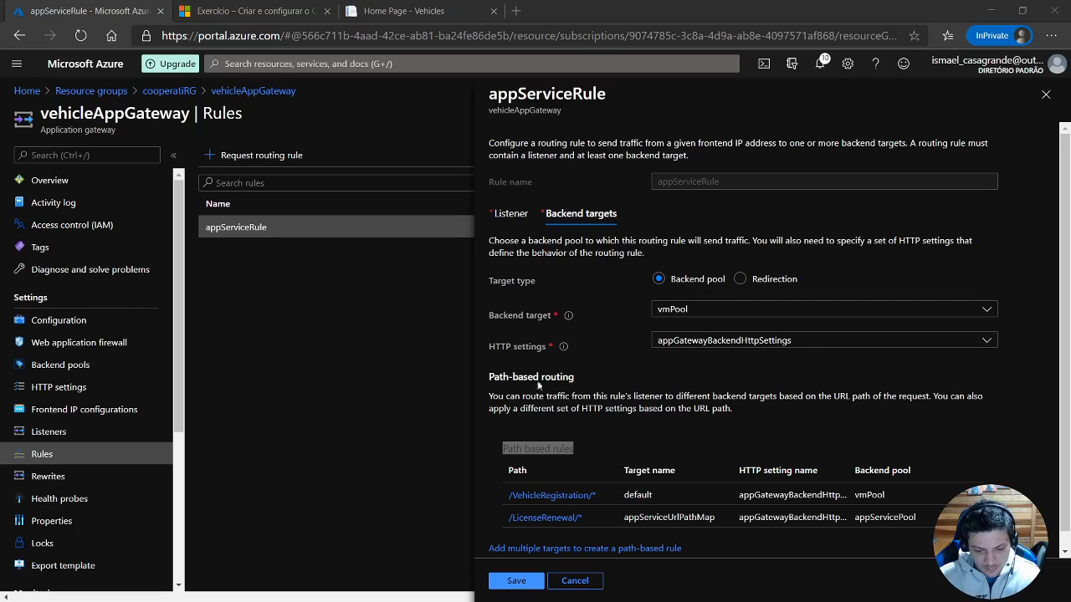
pyautogui.moveTo(489, 376); pyautogui.dragTo(577, 380)
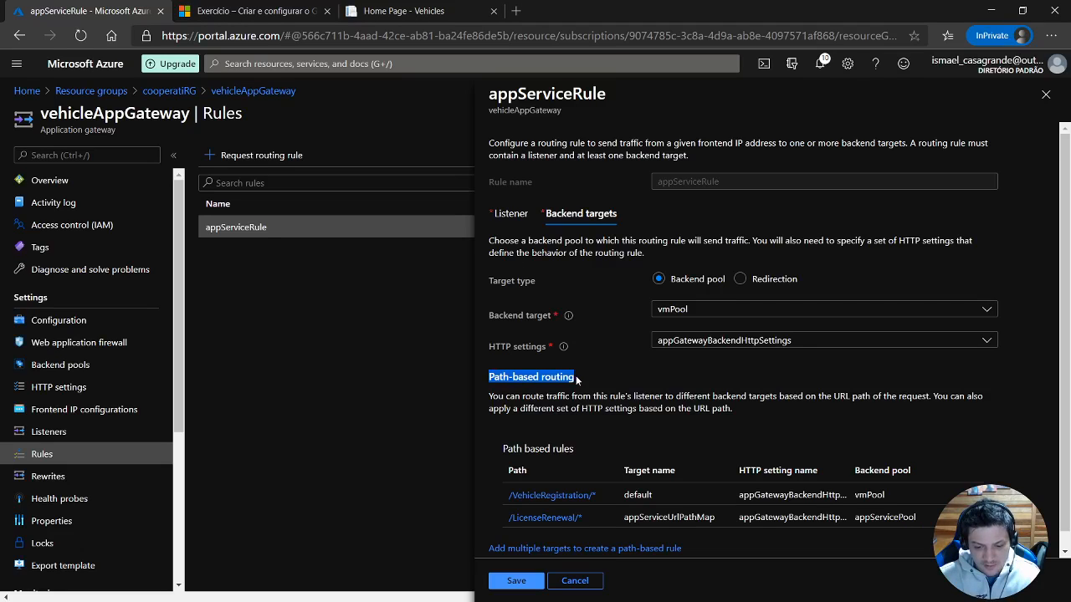
pyautogui.scroll(-1, 589, 375)
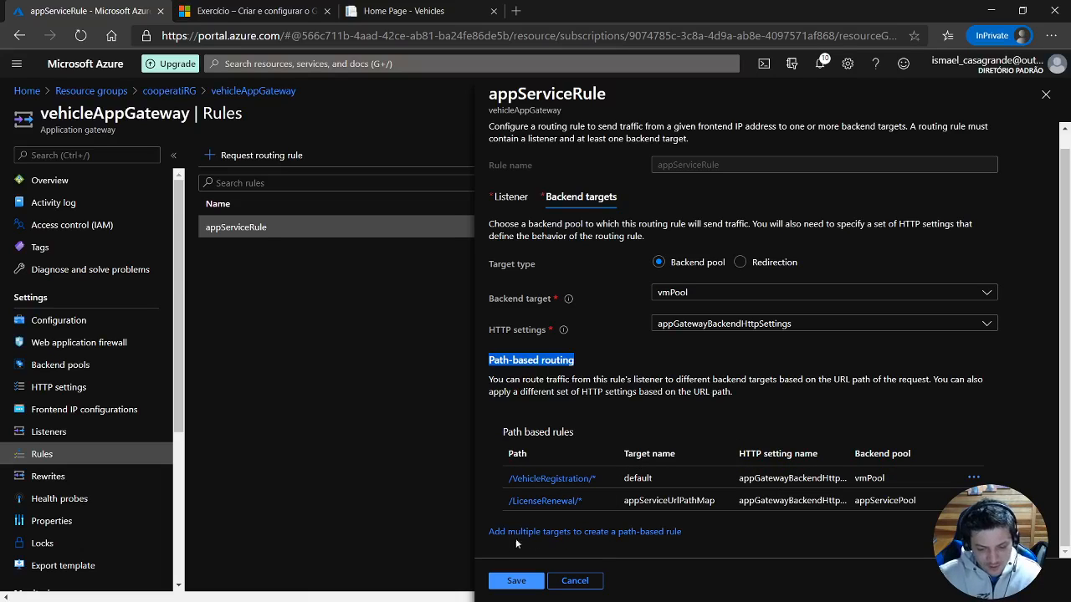
# Start a path-based target of type Redirection in appServiceRule with path /cooperati/ and target name Cooperati.
pyautogui.click(568, 540)
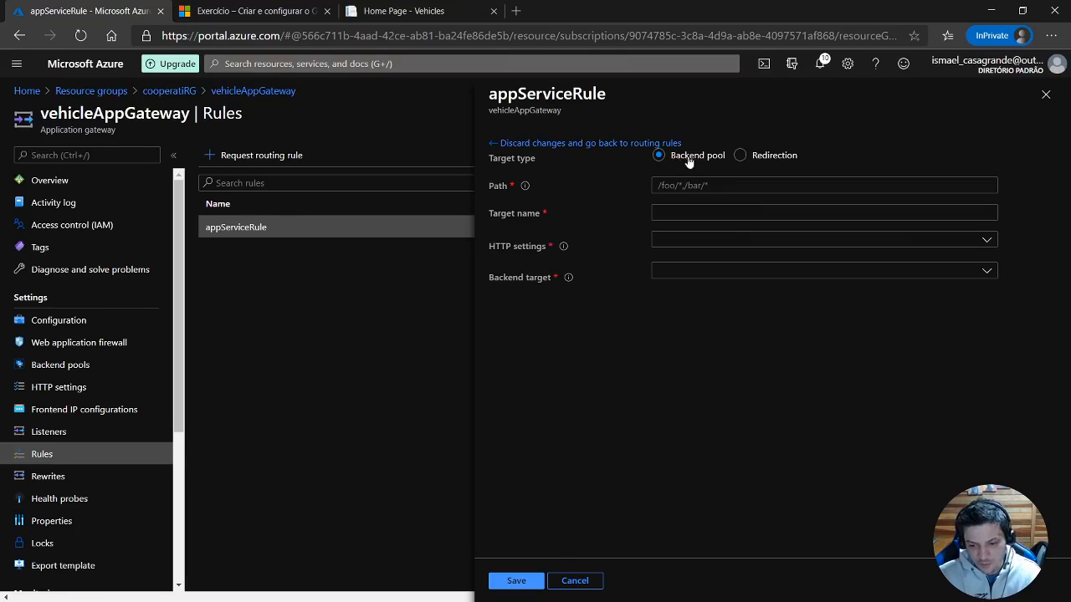
pyautogui.click(762, 160)
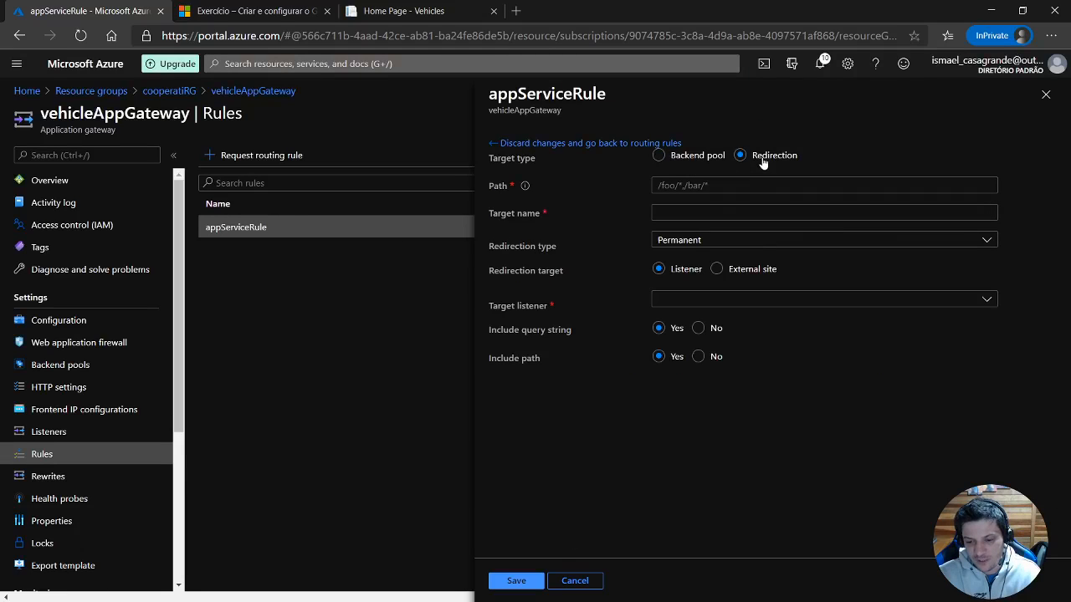
pyautogui.click(715, 185)
pyautogui.write('/')
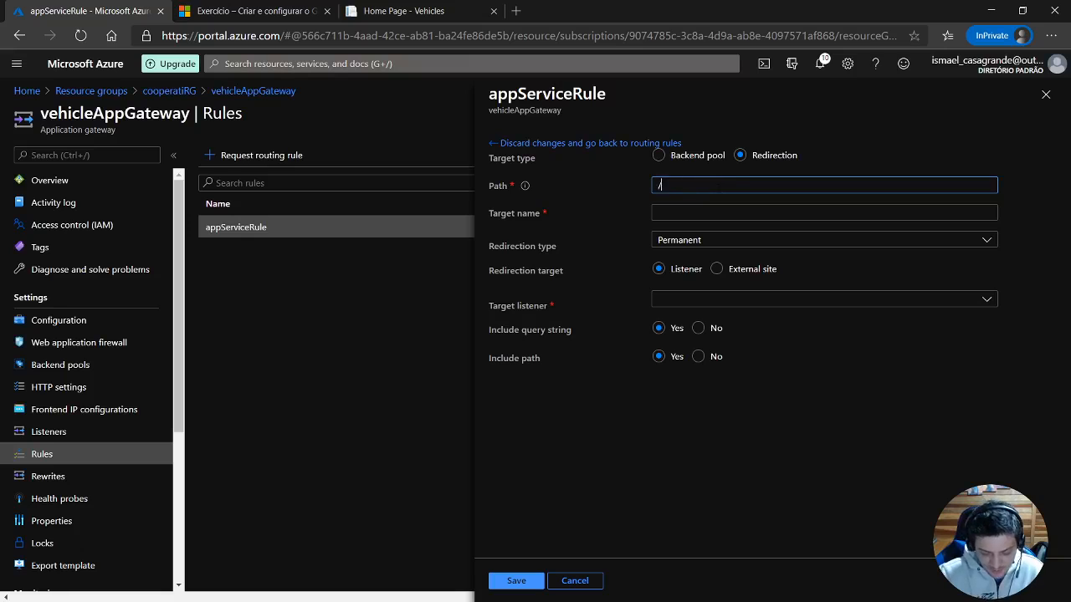
pyautogui.write('cooperati/')
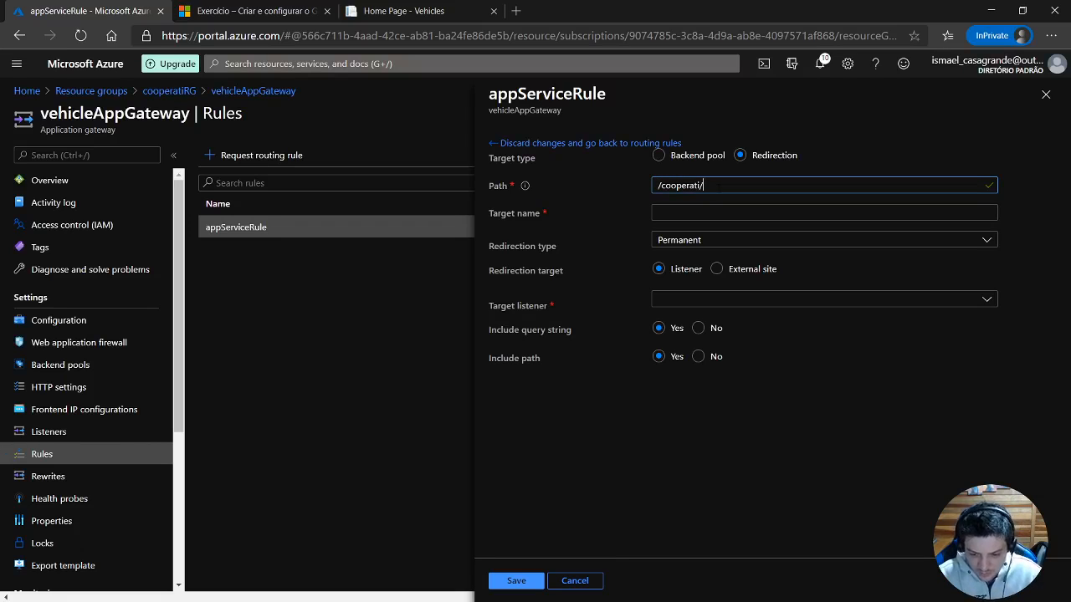
pyautogui.press('Tab')
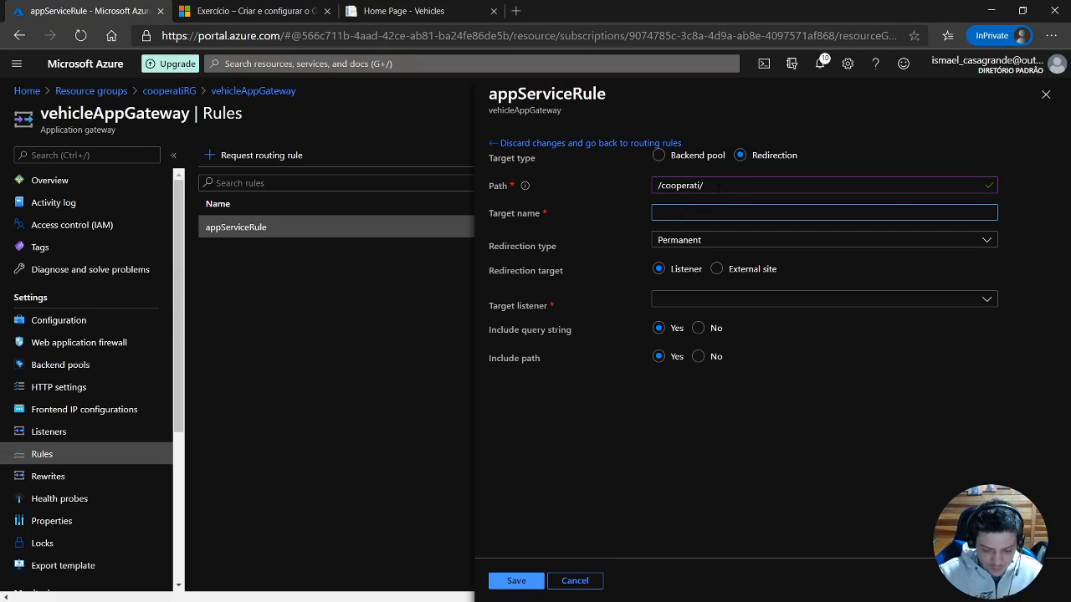
pyautogui.write('Coope')
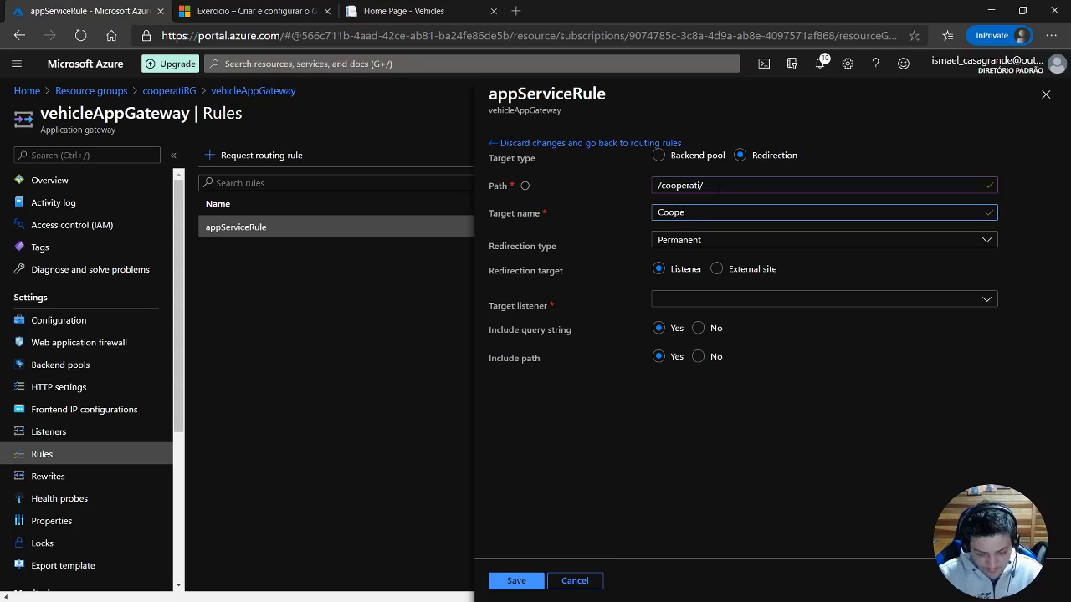
pyautogui.write('rati')
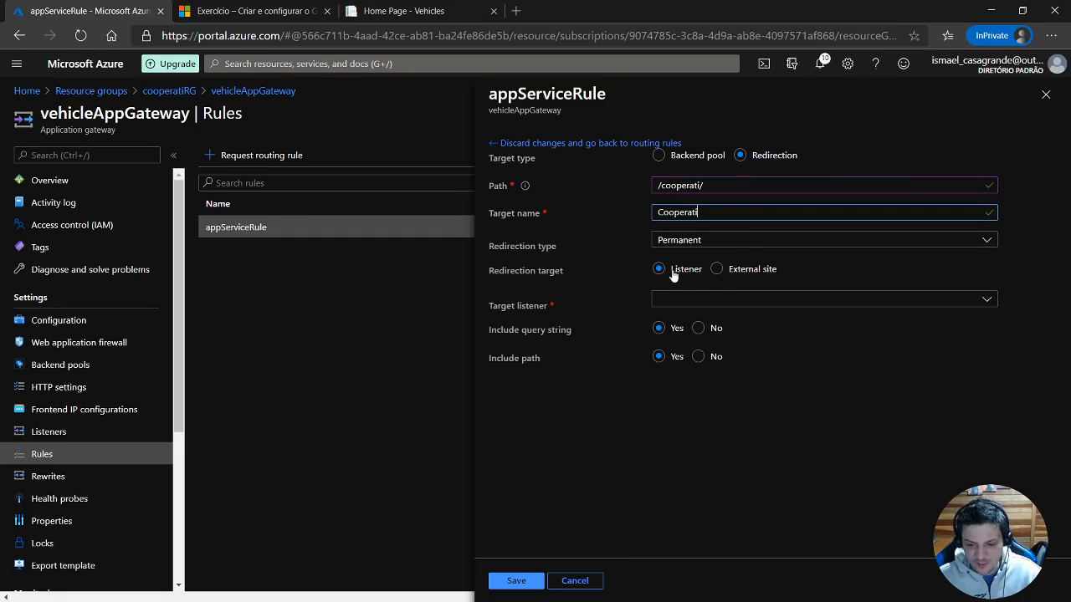
pyautogui.click(721, 269)
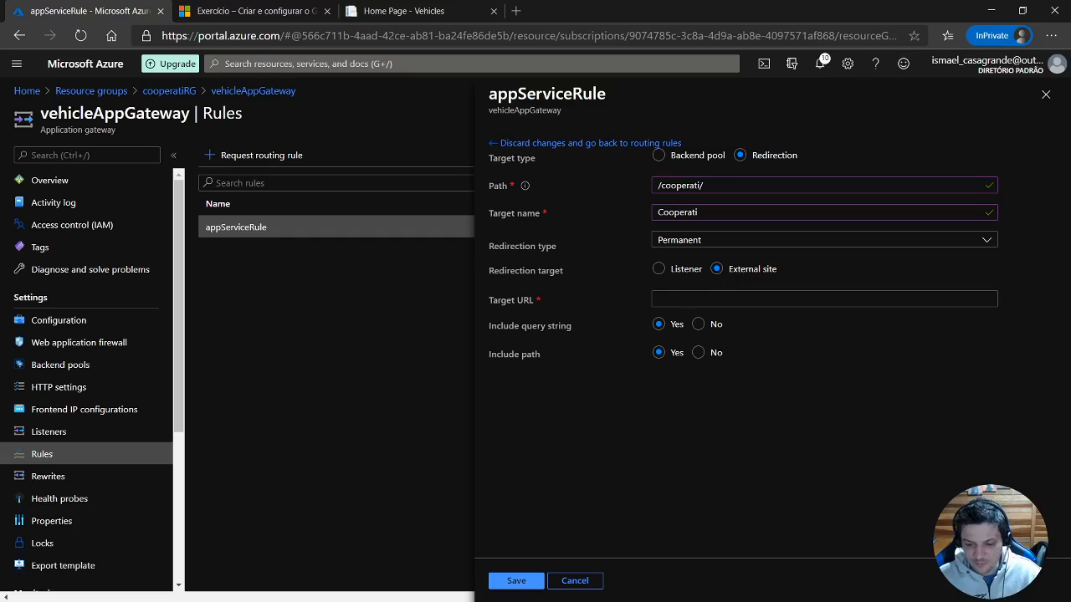
pyautogui.click(682, 298)
pyautogui.write('https:')
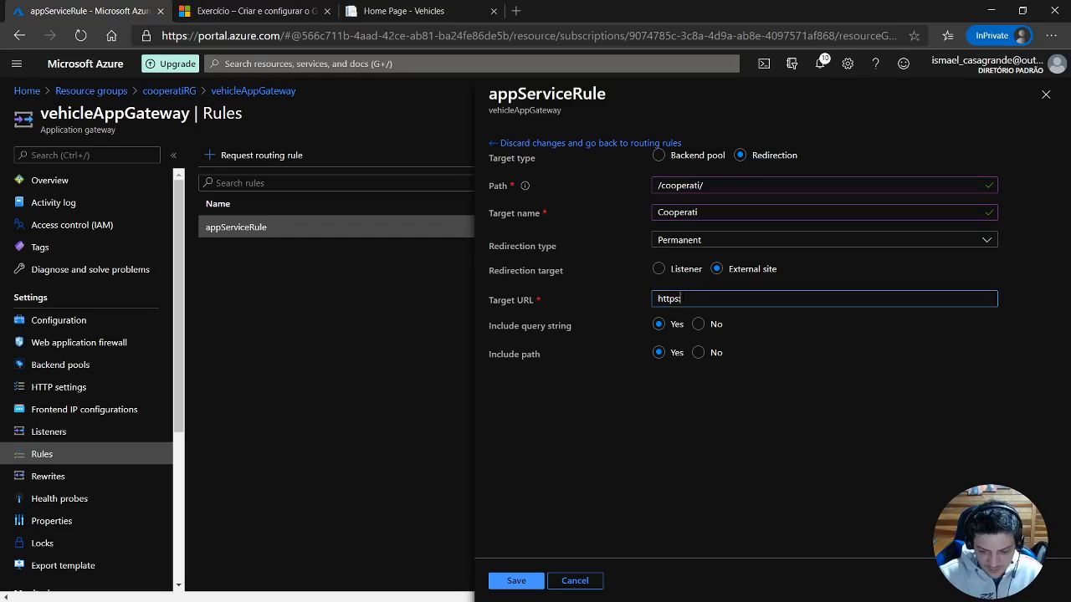
pyautogui.write('//www')
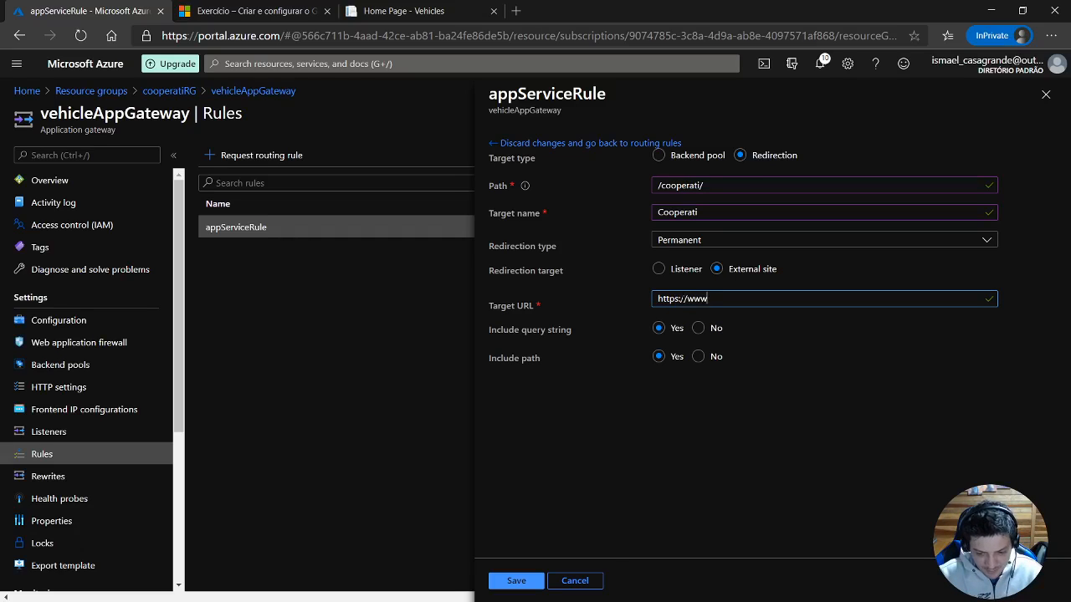
pyautogui.write('.cooperati.com.br')
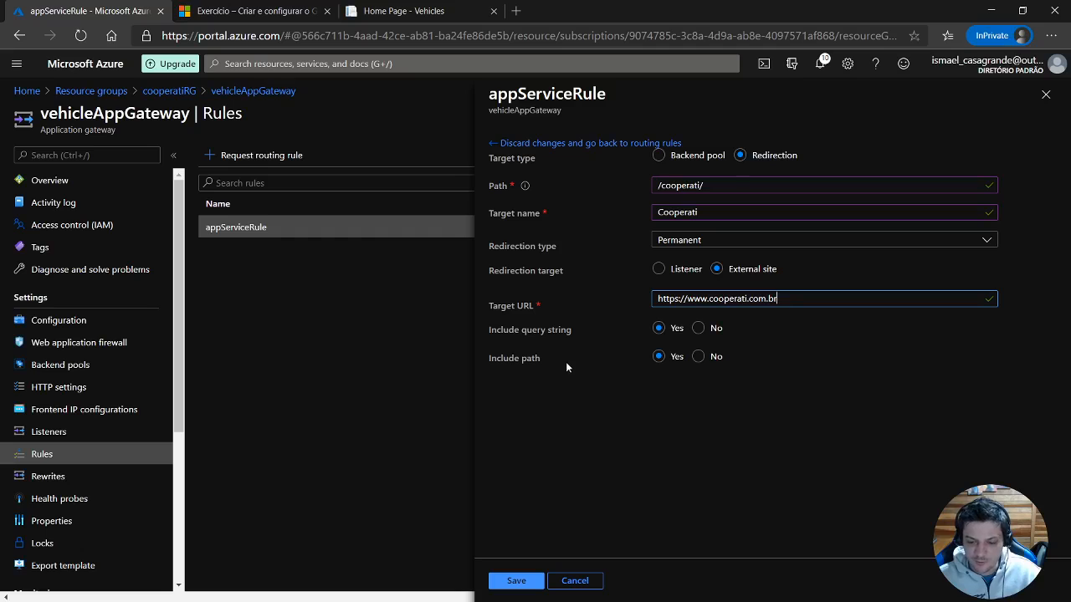
pyautogui.click(698, 357)
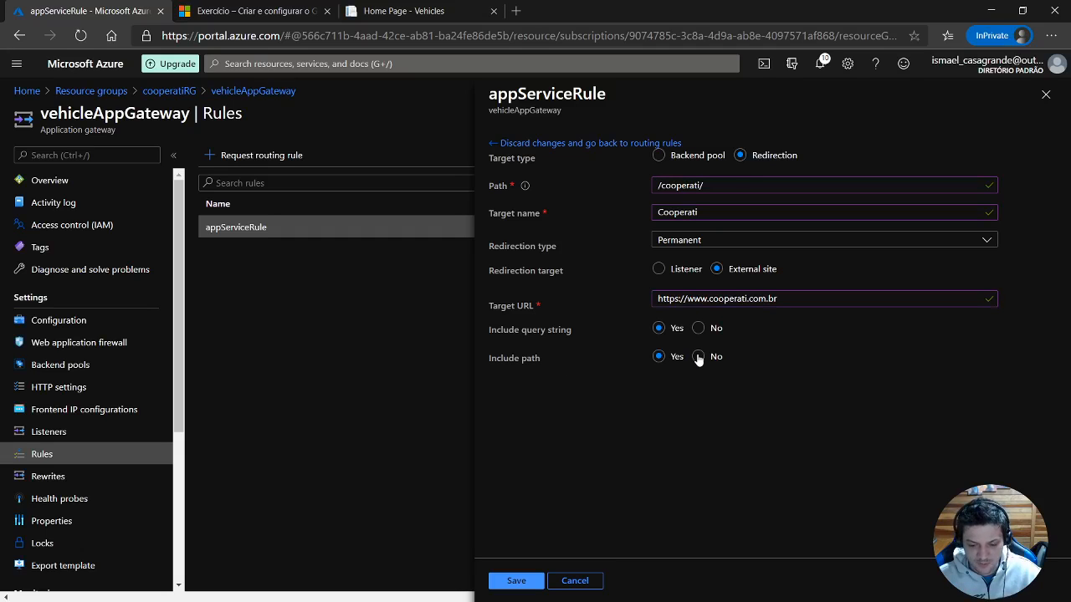
pyautogui.click(512, 583)
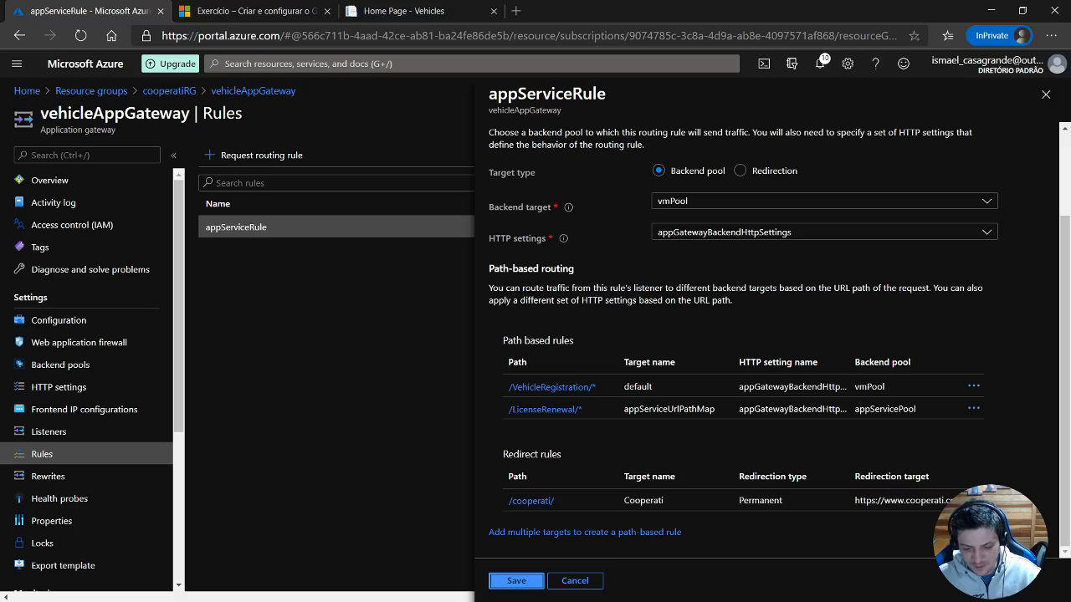
pyautogui.moveTo(505, 455); pyautogui.dragTo(562, 456)
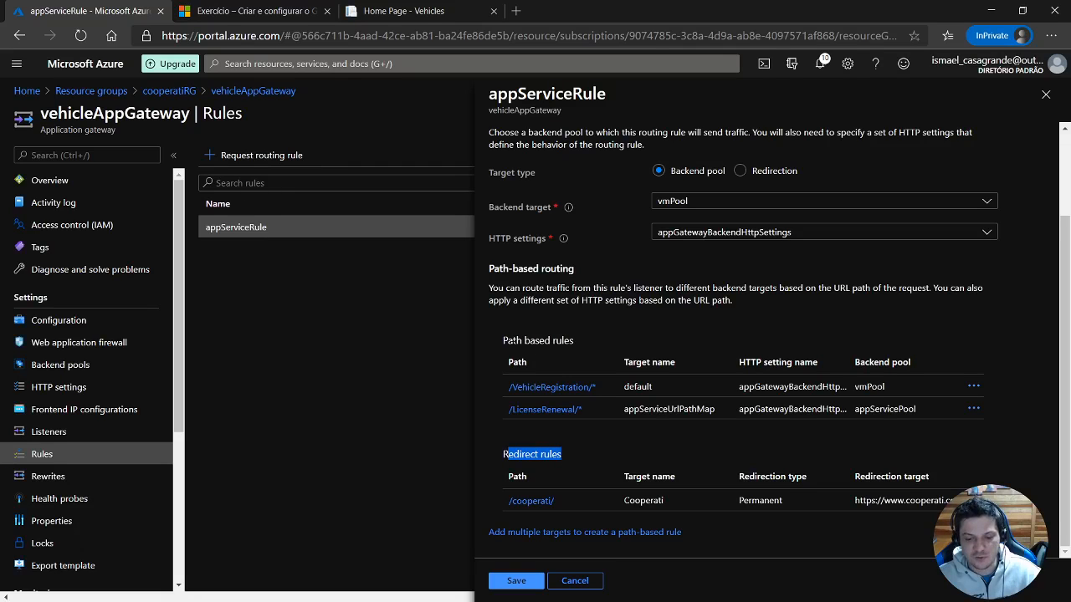
pyautogui.moveTo(503, 341); pyautogui.dragTo(546, 341)
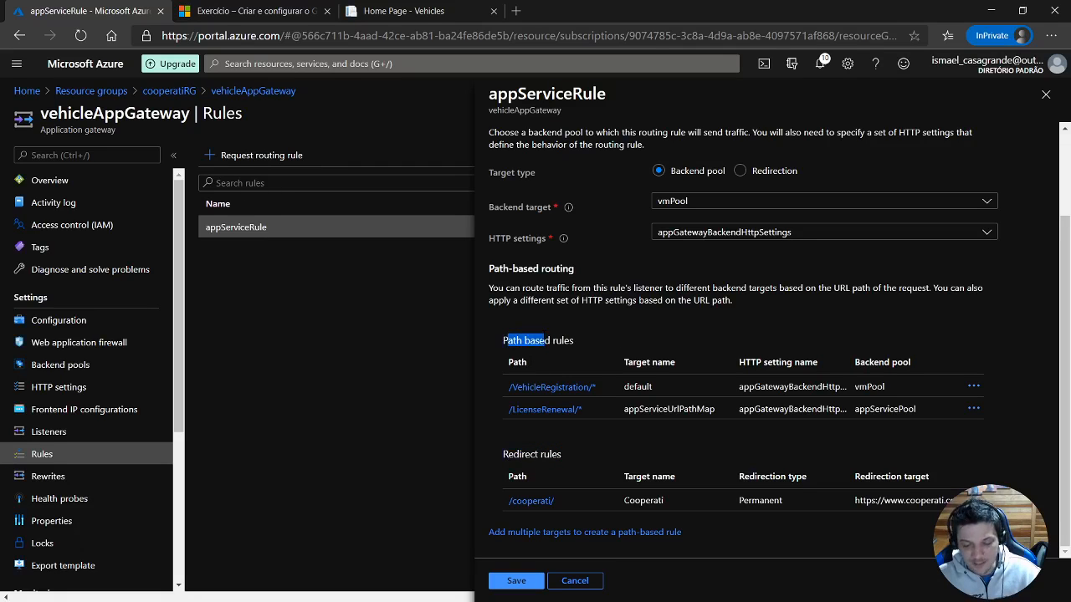
# Save appServiceRule and test its redirect by opening vehicleapp937.eastus.cloudapp.azure.com/cooperati/ in the vehicle site's browser tab.
pyautogui.click(518, 585)
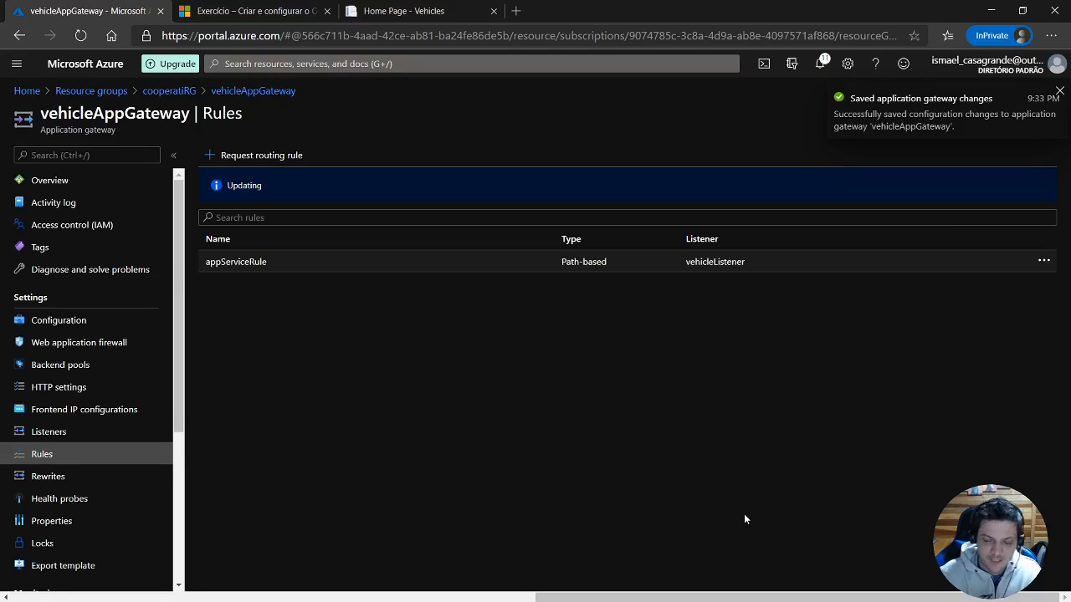
pyautogui.click(454, 12)
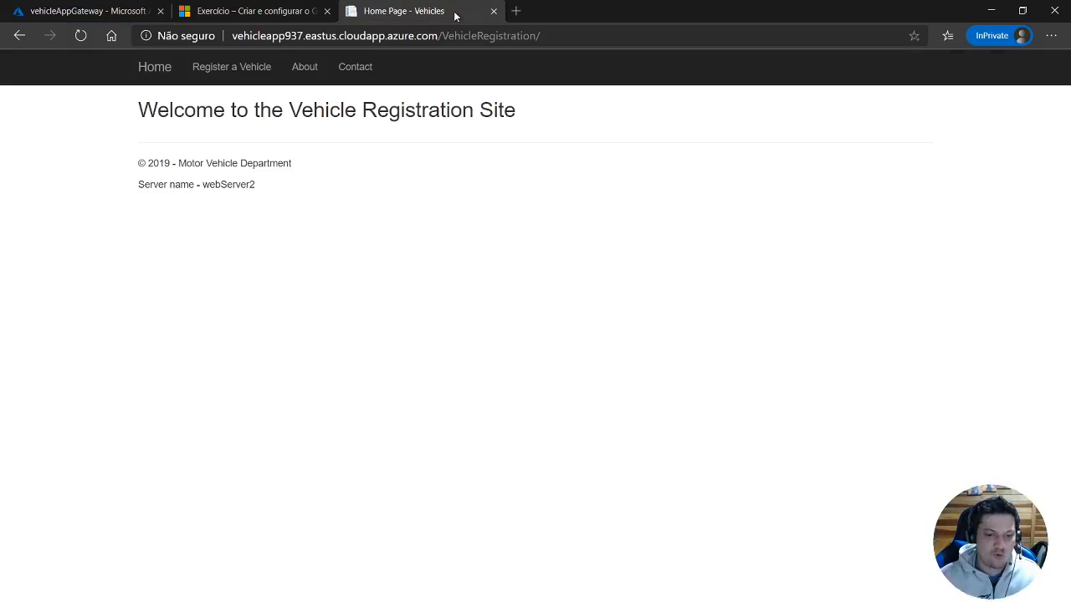
pyautogui.moveTo(443, 33); pyautogui.dragTo(647, 35)
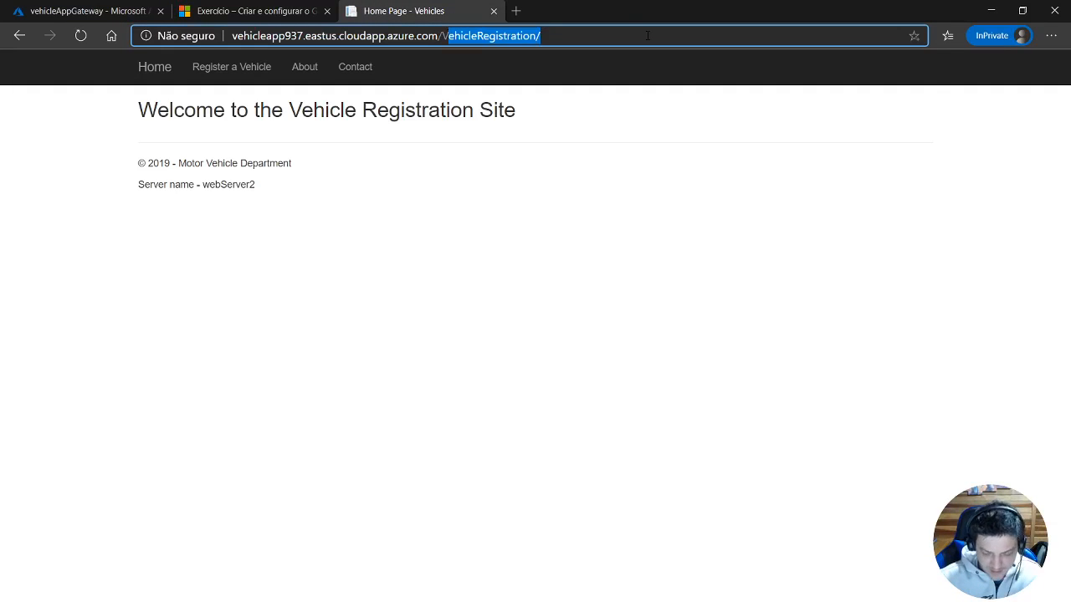
pyautogui.press('BackSpace')
pyautogui.press('BackSpace')
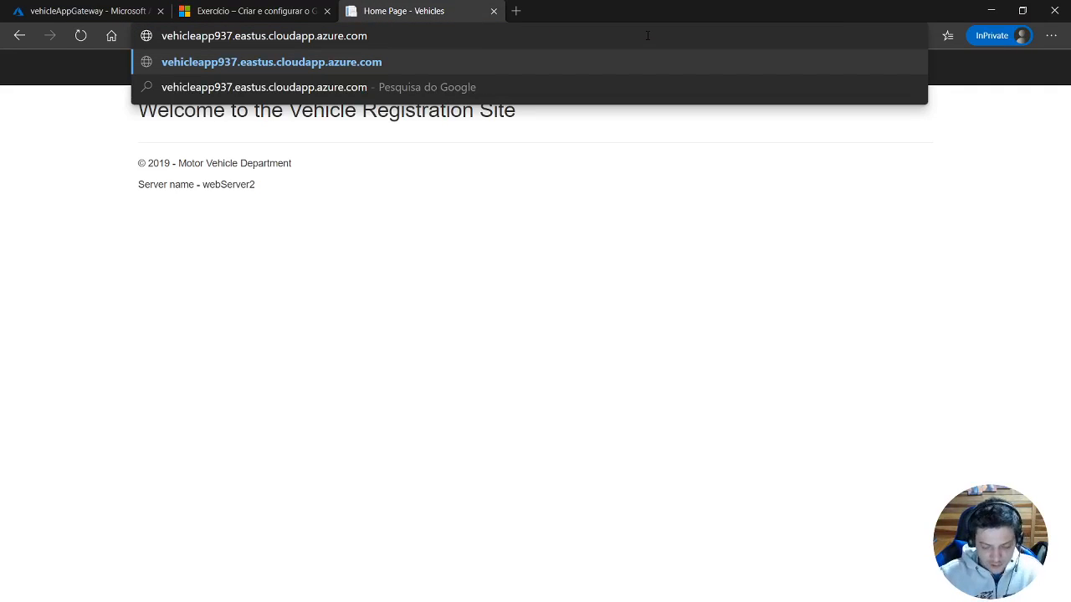
pyautogui.write('/coop')
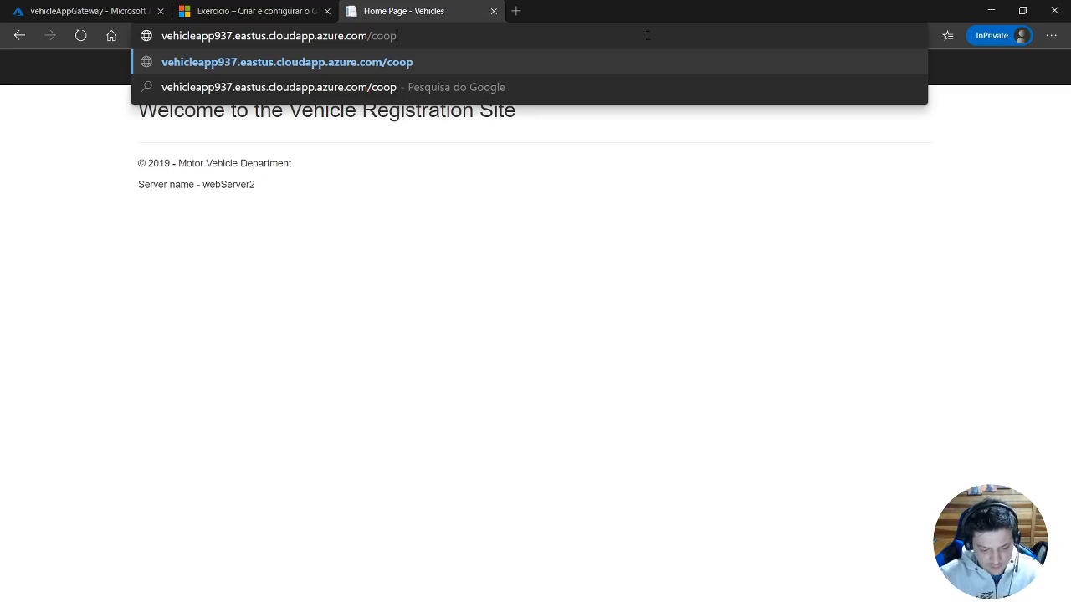
pyautogui.write('erati/')
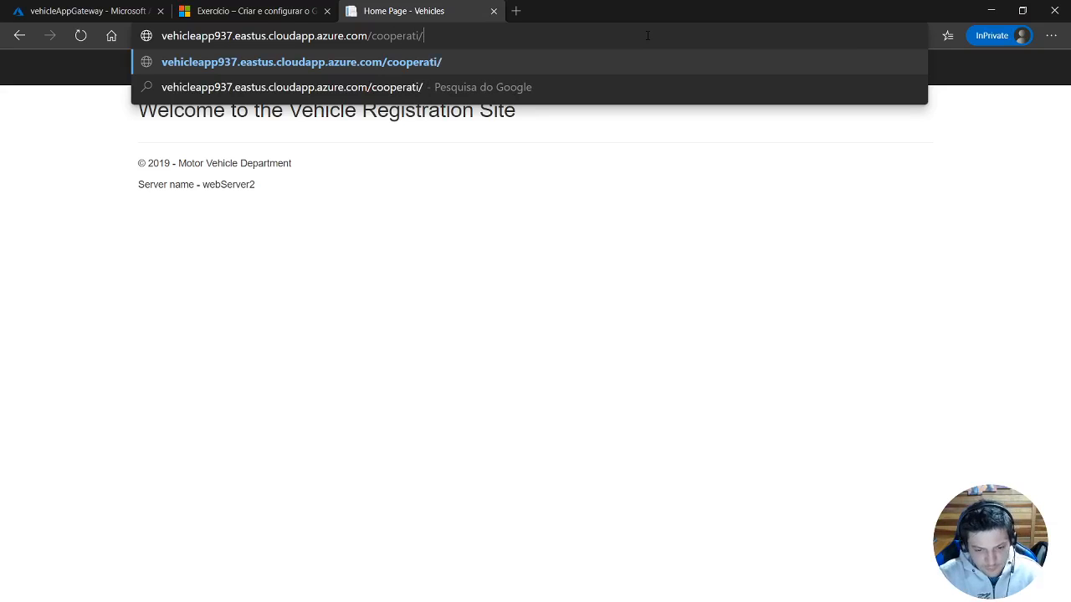
pyautogui.press('Return')
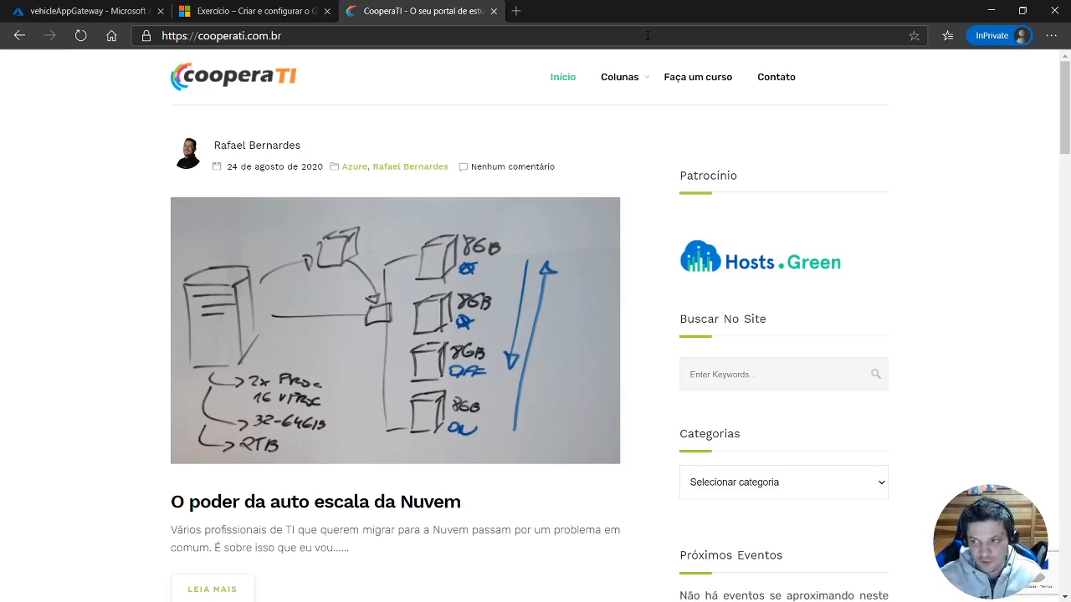
# Examine the gateway's customProbe health probe, including its interval, timeout and unhealthy threshold, and close it without changes.
pyautogui.click(92, 11)
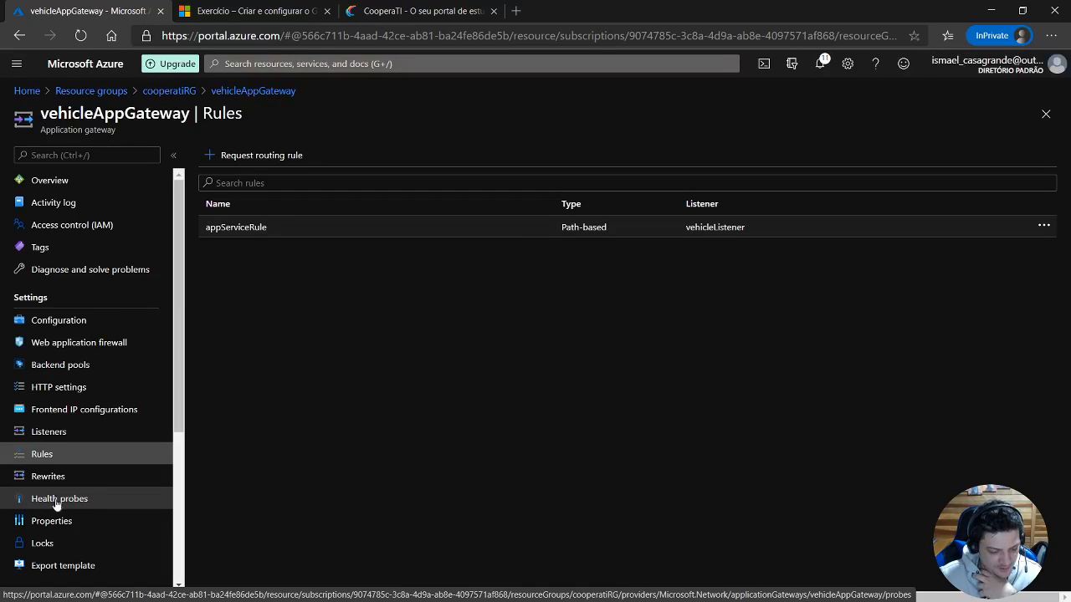
pyautogui.click(84, 502)
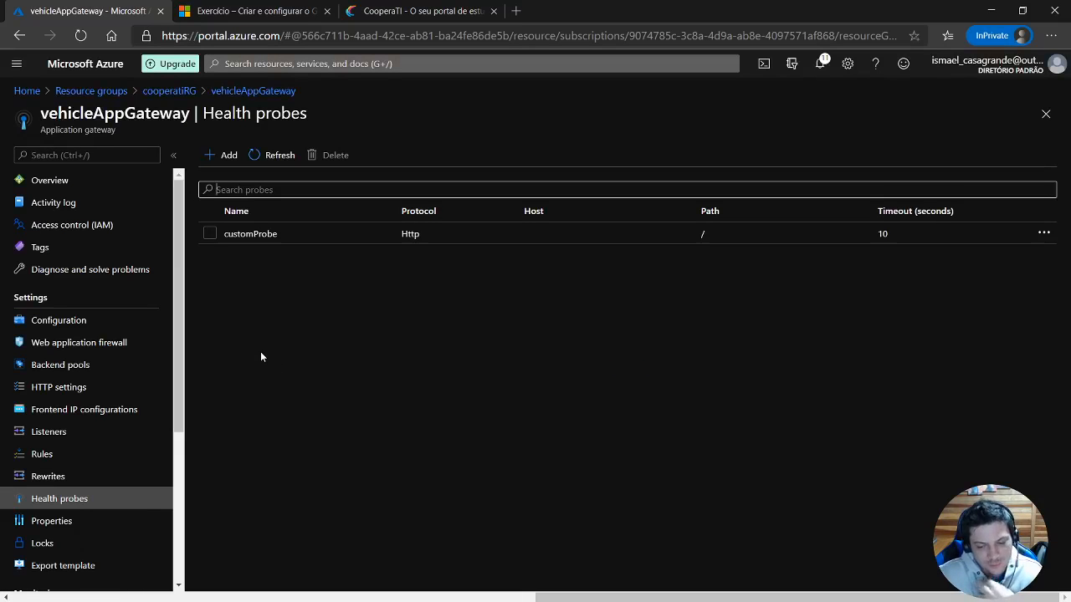
pyautogui.click(262, 242)
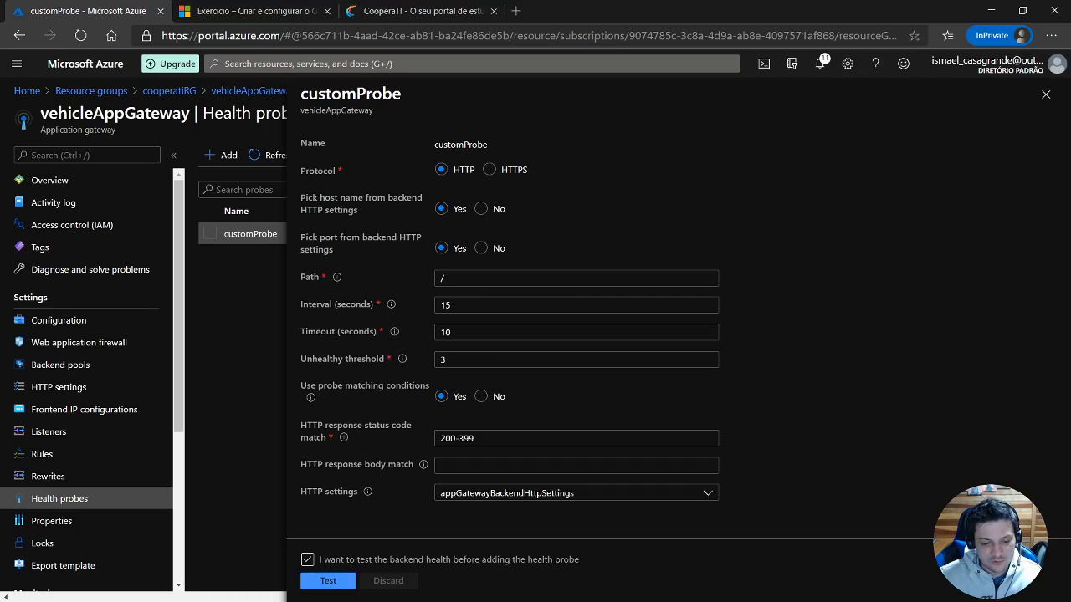
pyautogui.moveTo(298, 358); pyautogui.dragTo(410, 361)
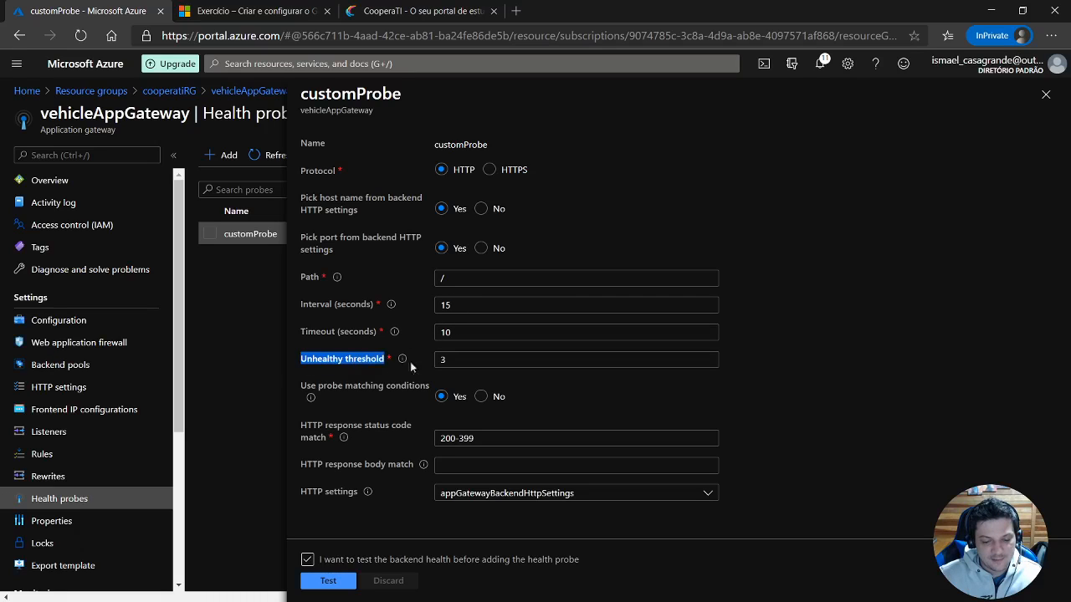
pyautogui.click(465, 359)
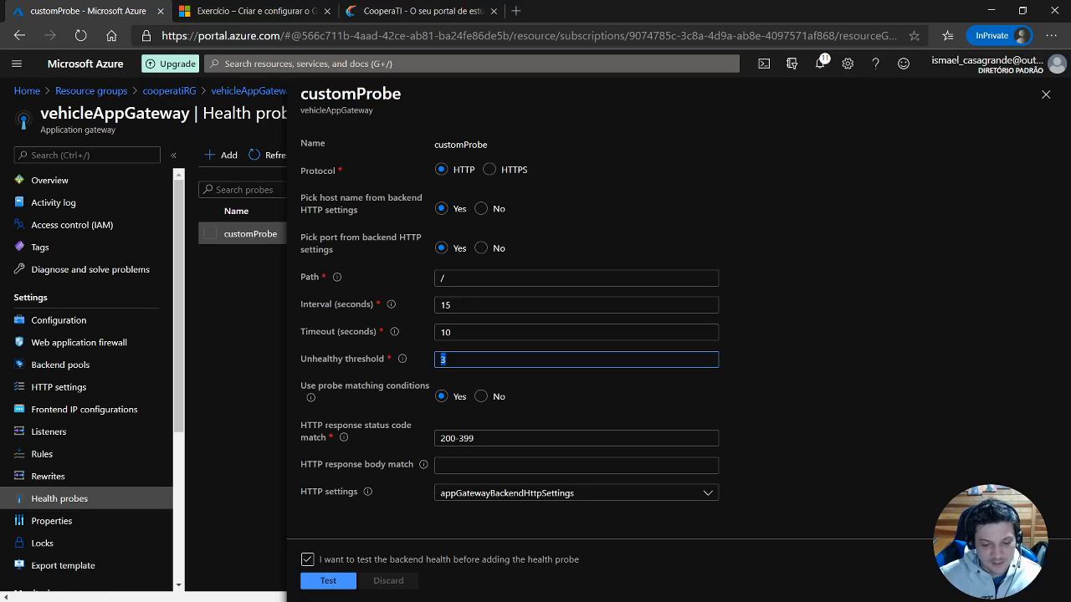
pyautogui.hotkey('shift', 'Tab')
pyautogui.hotkey('shift', 'Tab')
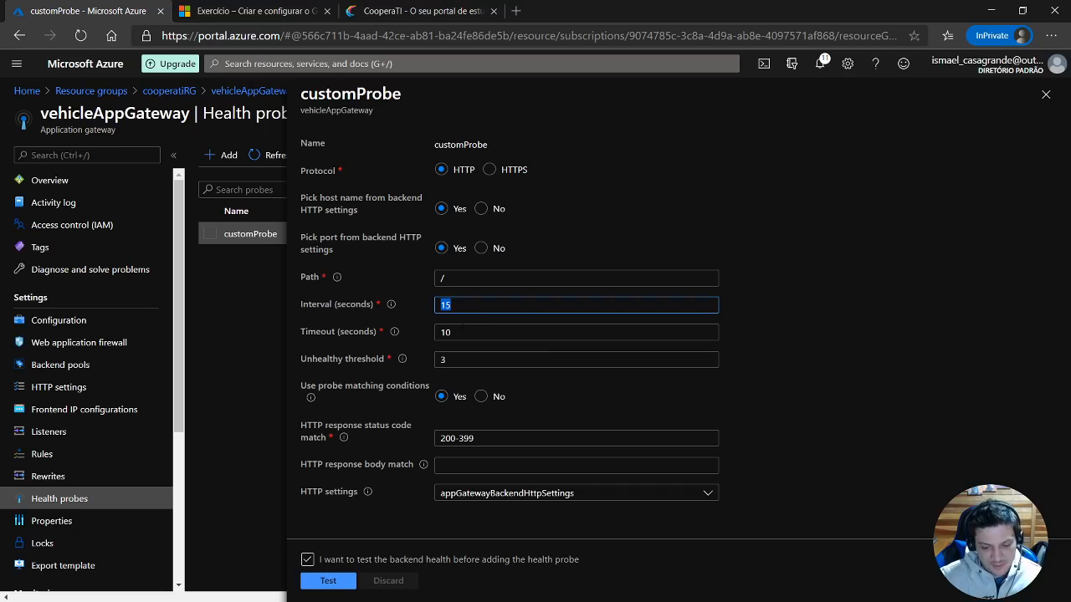
pyautogui.click(458, 332)
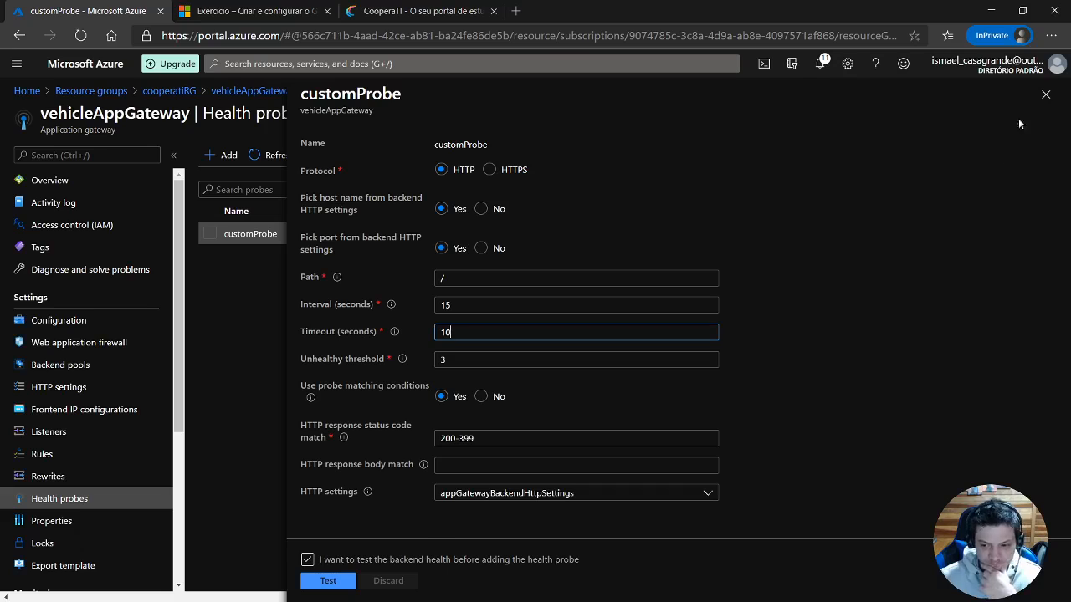
pyautogui.click(1046, 94)
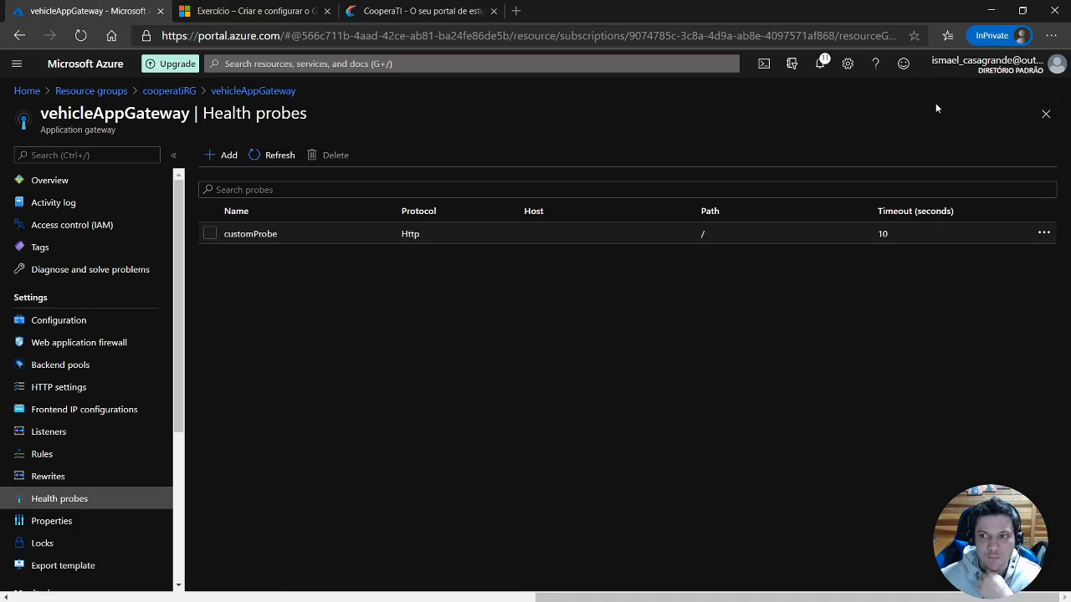
pyautogui.hotkey('alt', 'Tab')
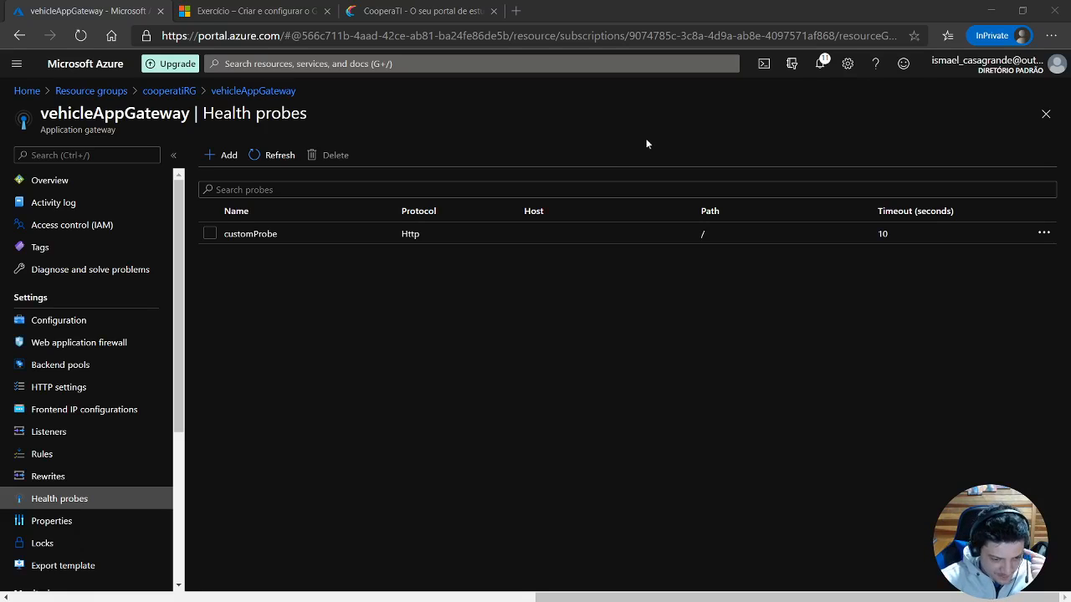
# Copy the public IP address of VM01 in the LabRG resource group and open it in the browser to check its web server.
pyautogui.click(109, 93)
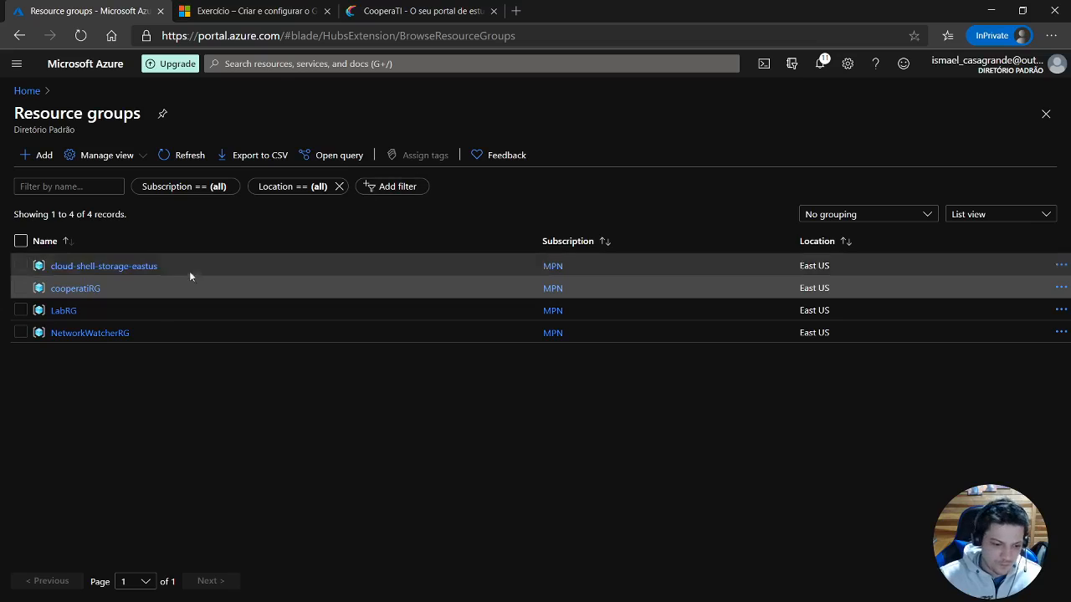
pyautogui.click(64, 310)
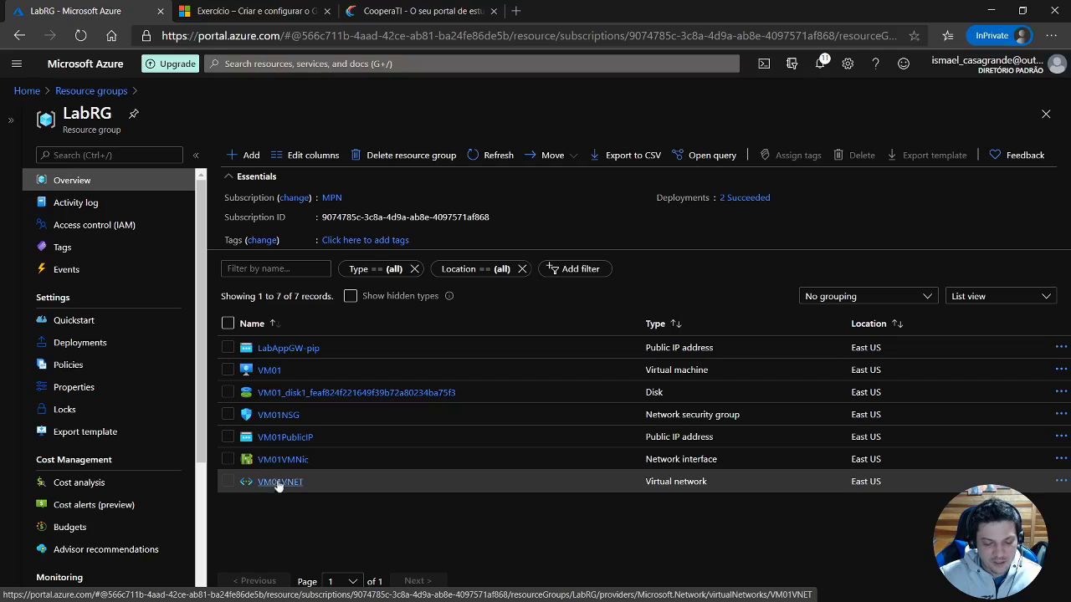
pyautogui.click(266, 372)
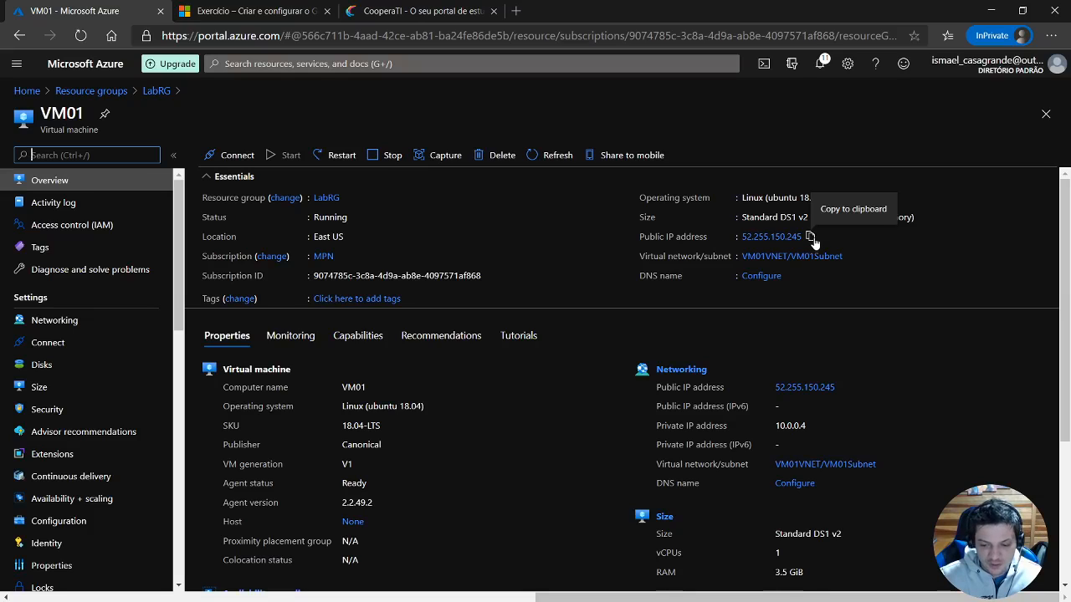
pyautogui.click(811, 238)
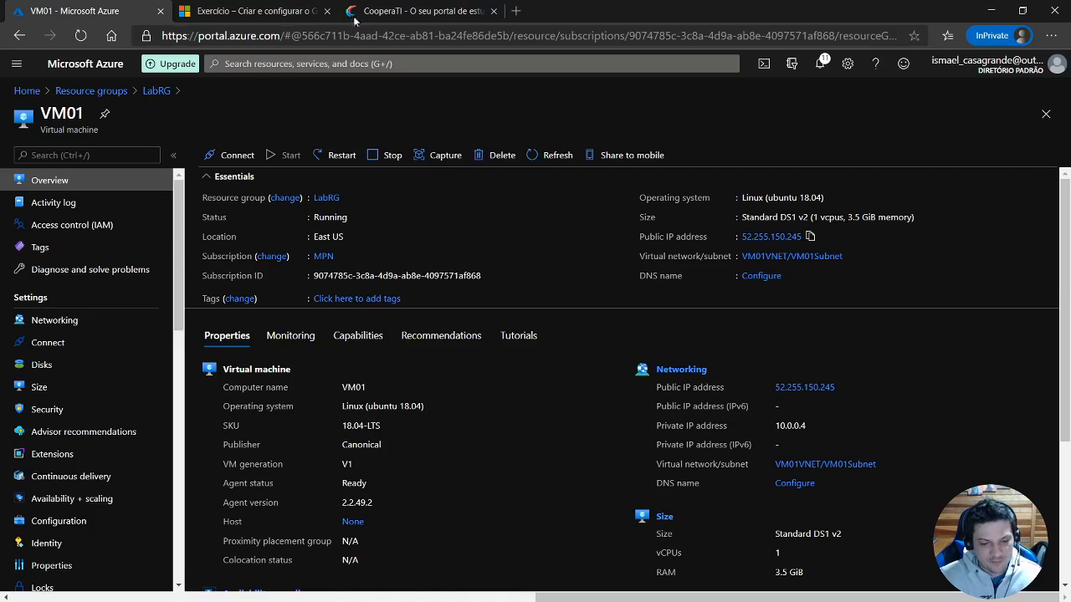
pyautogui.click(425, 10)
pyautogui.click(415, 35)
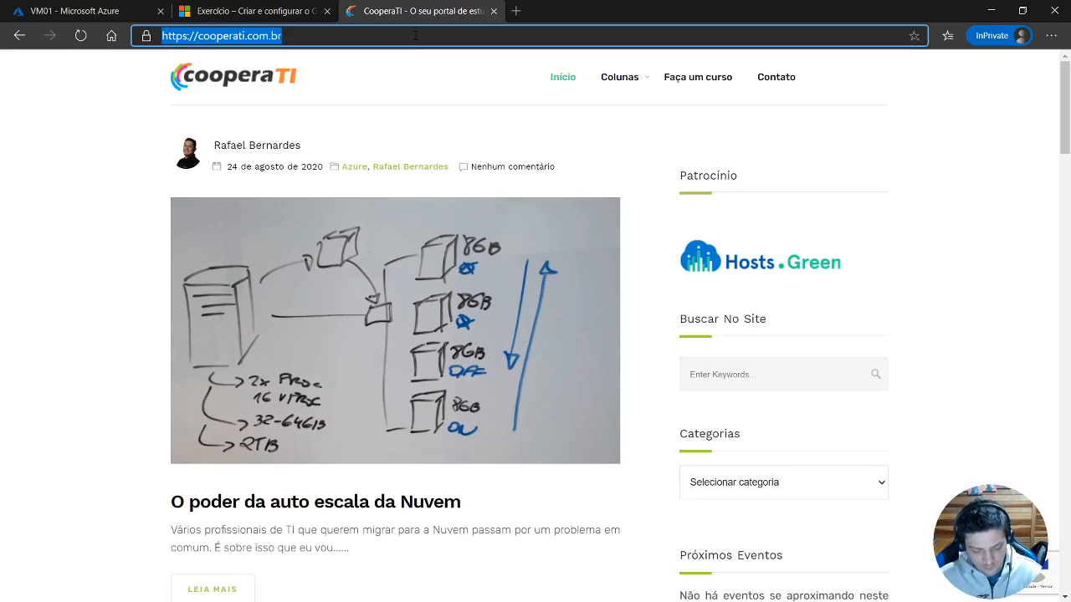
pyautogui.hotkey('ctrl', 'v')
pyautogui.press('Return')
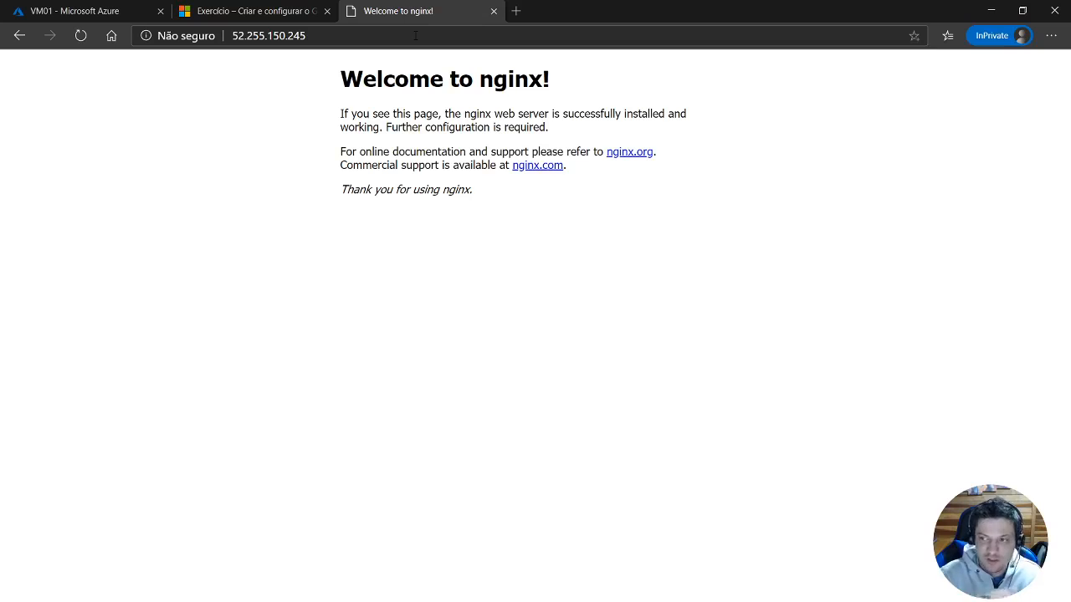
# Check the subnets of the VM01VNET virtual network in LabRG and return to the resource group overview.
pyautogui.click(122, 15)
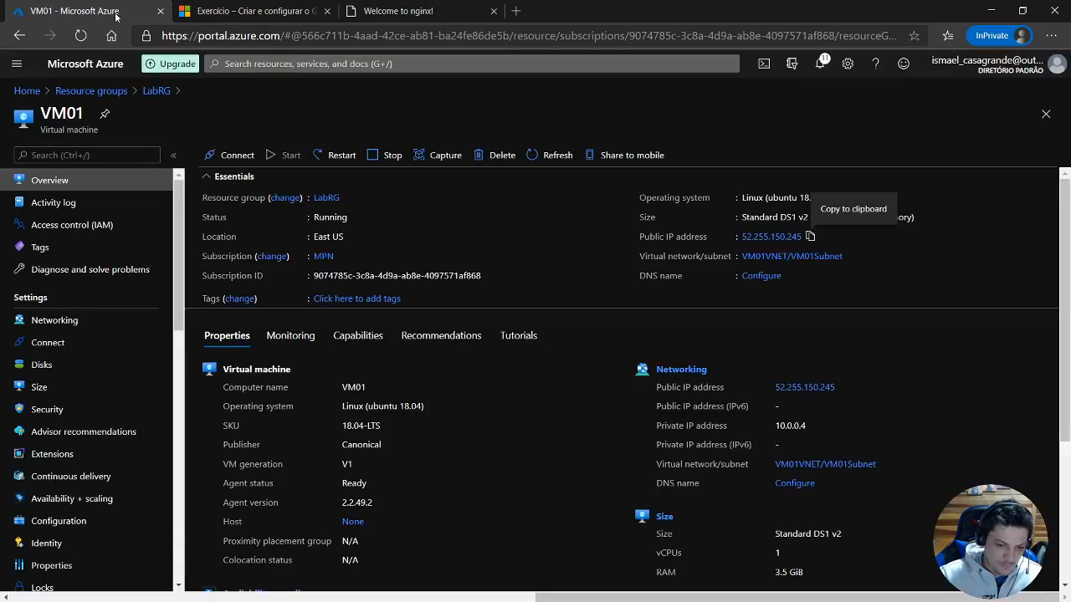
pyautogui.click(156, 90)
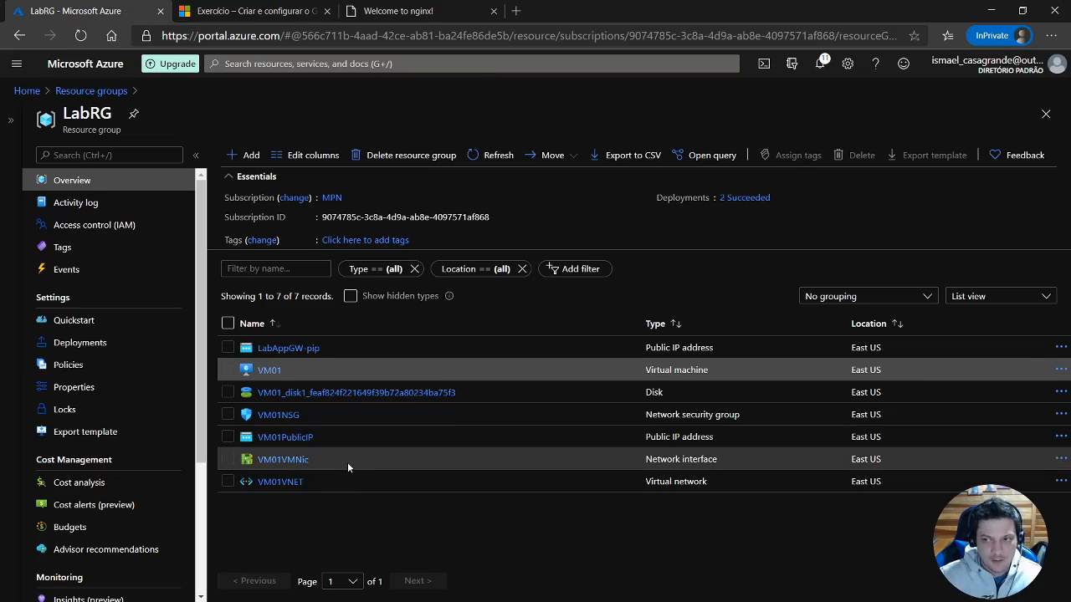
pyautogui.click(285, 489)
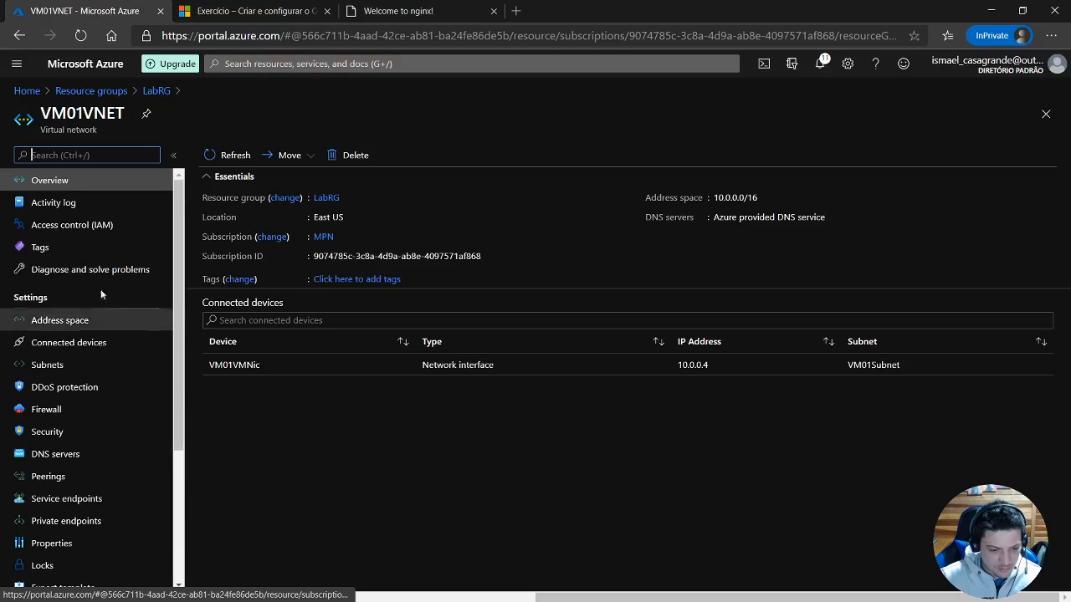
pyautogui.click(66, 365)
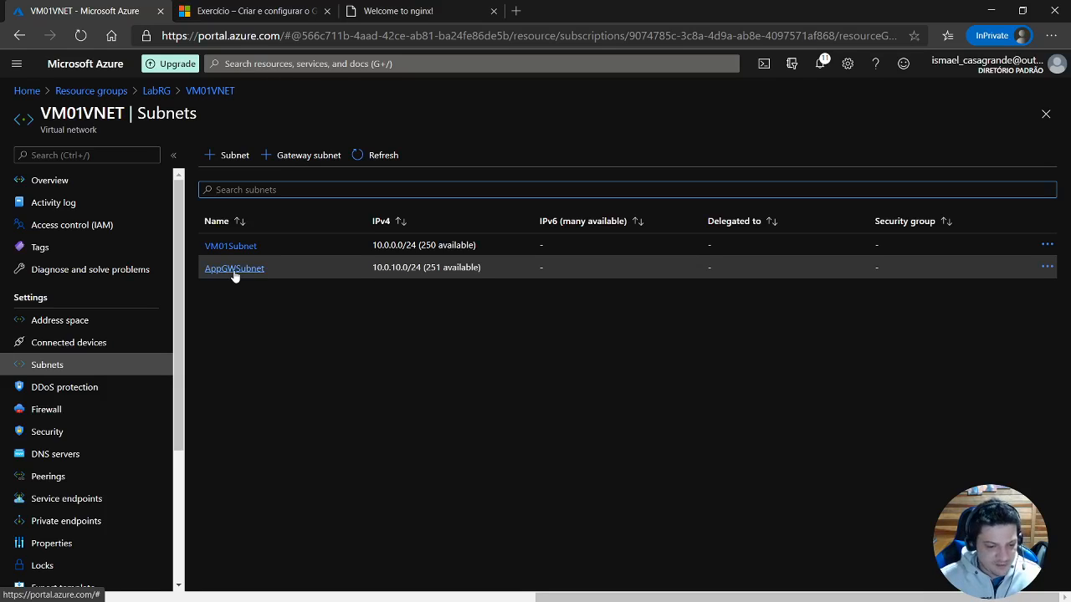
pyautogui.click(157, 90)
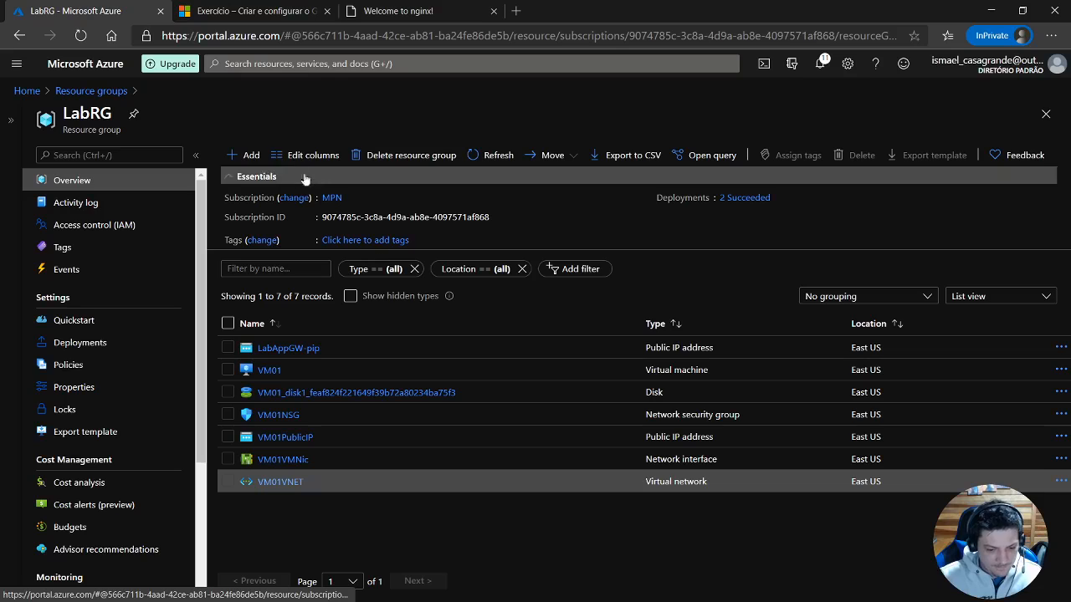
pyautogui.click(299, 65)
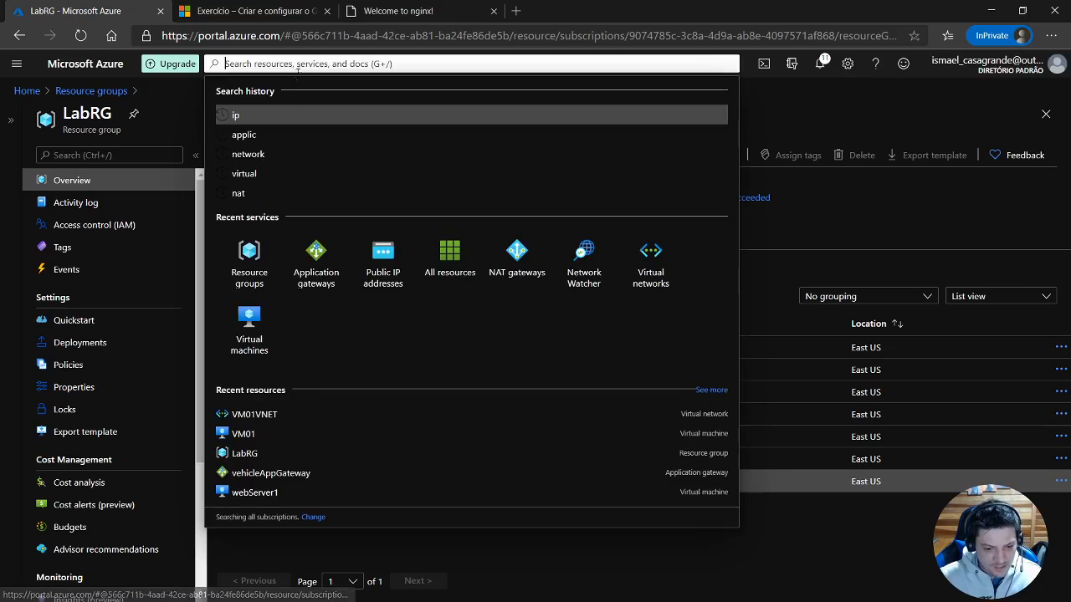
pyautogui.click(763, 240)
pyautogui.click(249, 154)
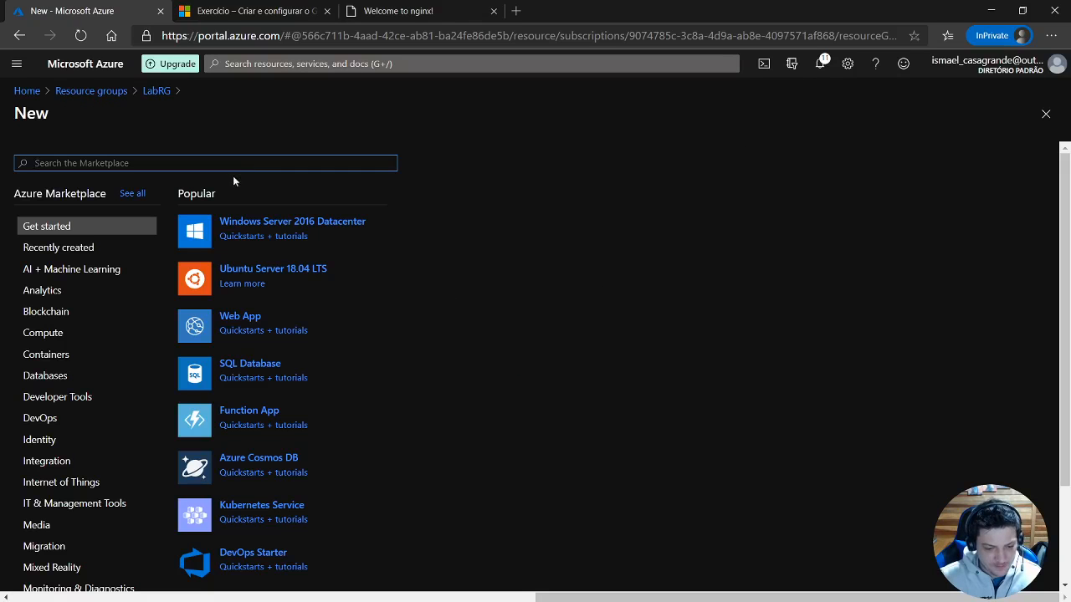
# Start a new application gateway in the LabRG resource group and name it labrgappGw.
pyautogui.click(244, 64)
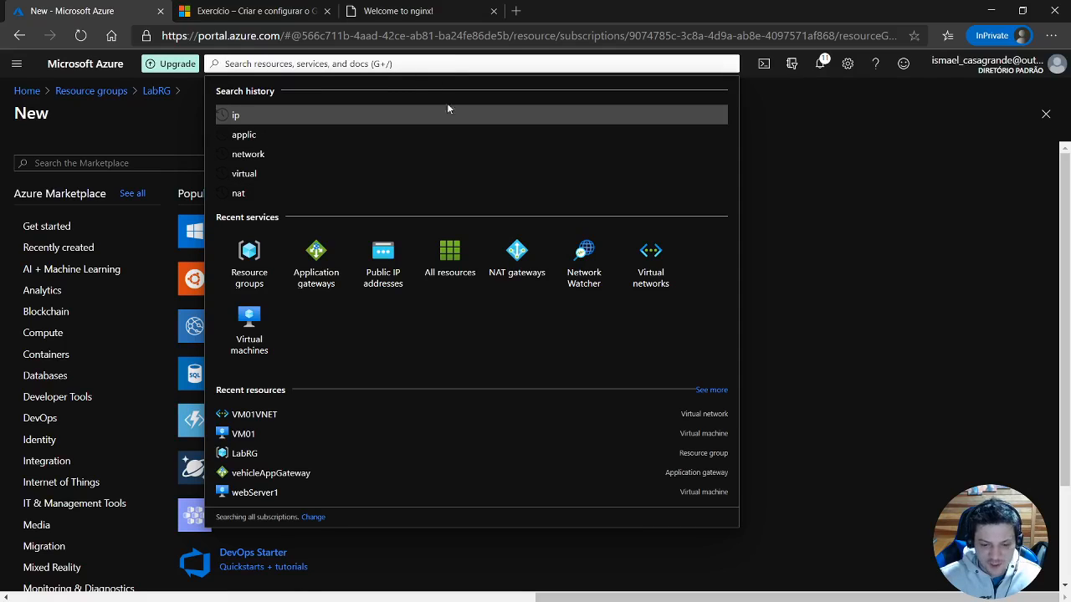
pyautogui.click(317, 261)
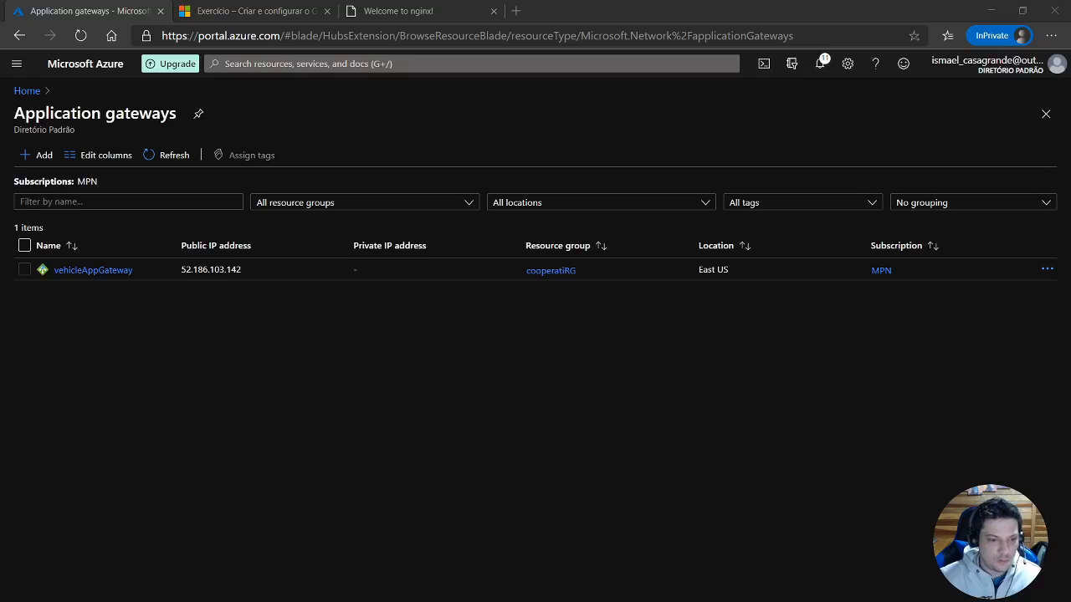
pyautogui.click(32, 158)
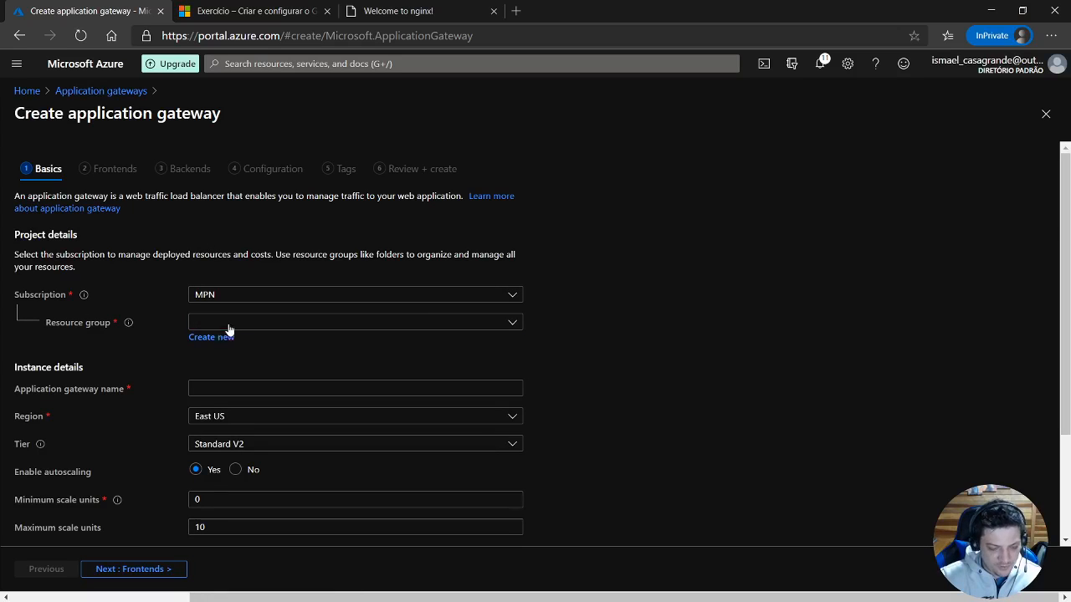
pyautogui.click(229, 325)
pyautogui.click(222, 413)
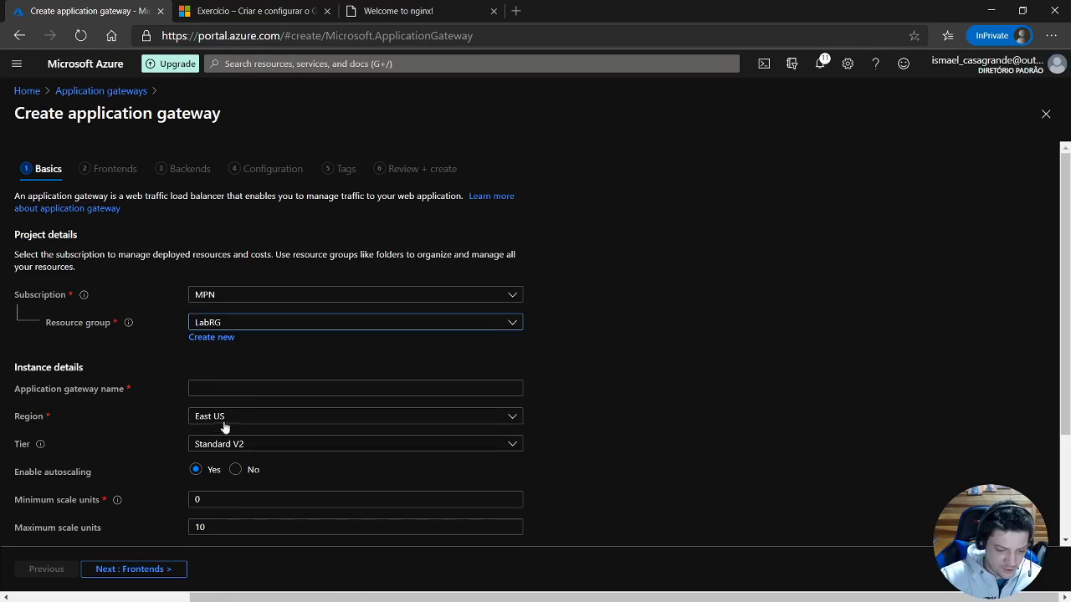
pyautogui.click(222, 388)
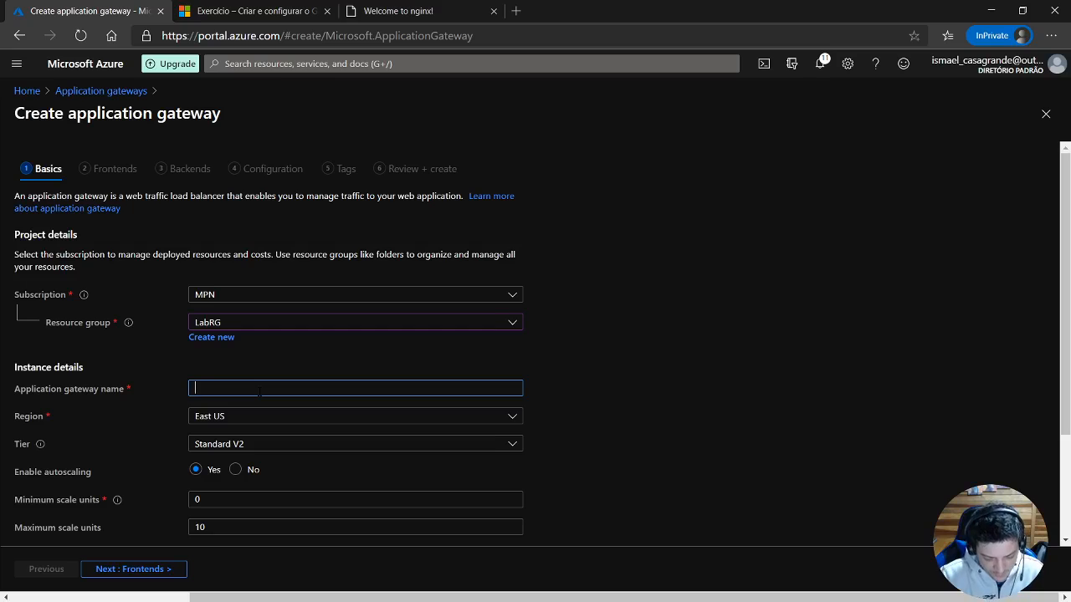
pyautogui.write('lab')
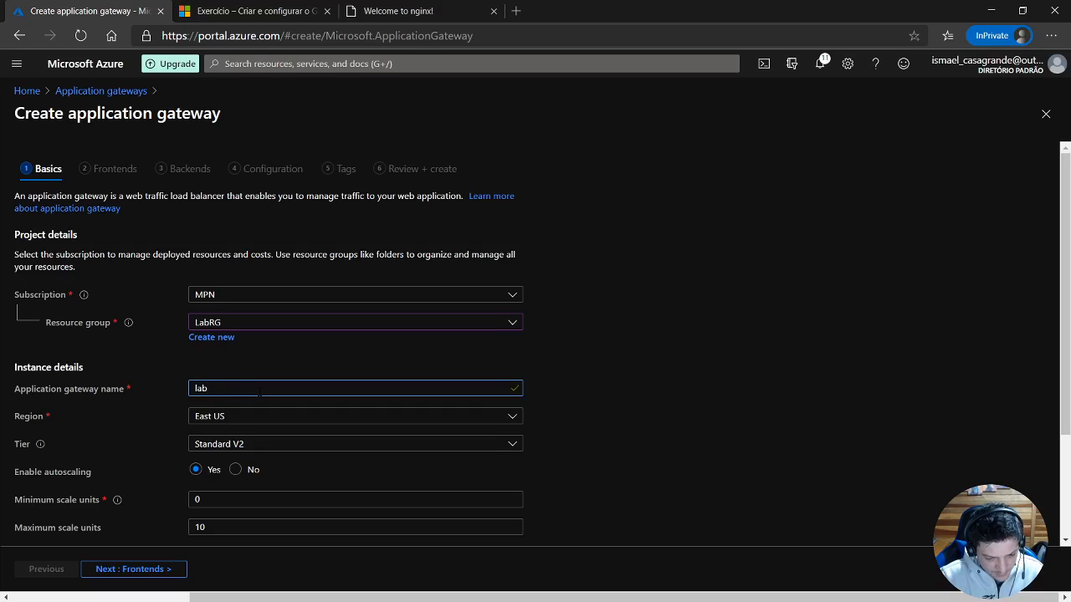
pyautogui.write('rgap')
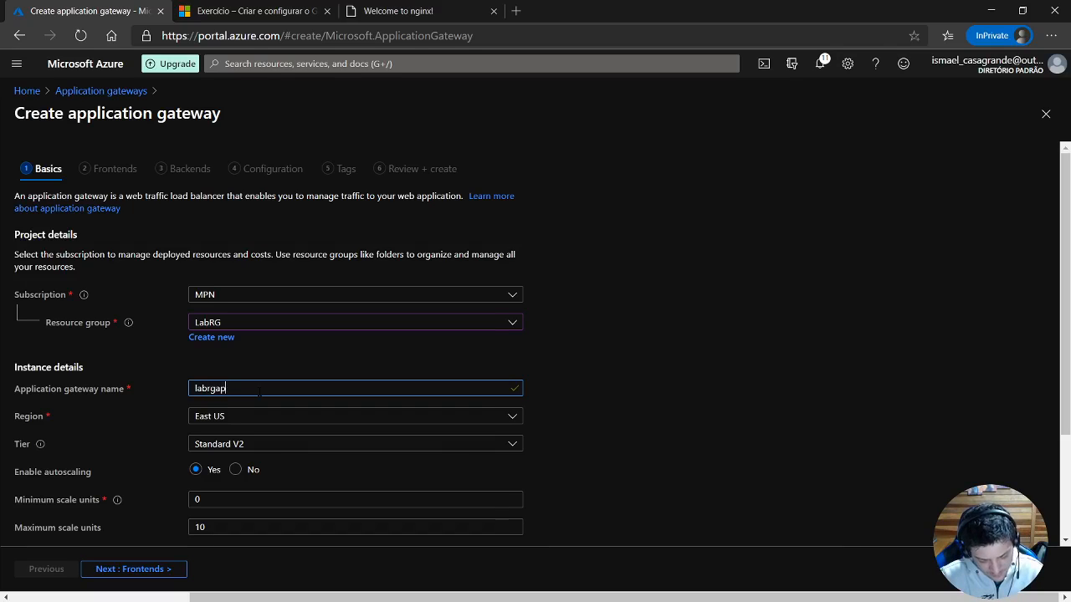
pyautogui.write('pGw')
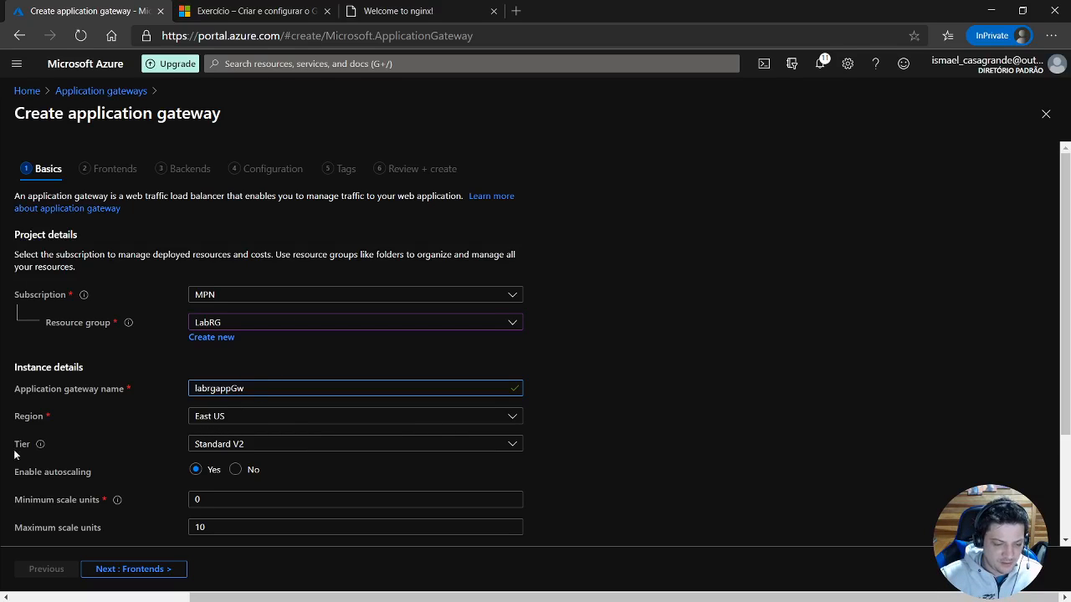
# Keep the Standard V2 tier, disable autoscaling with 1 scale unit, and leave the availability zone at None.
pyautogui.click(256, 445)
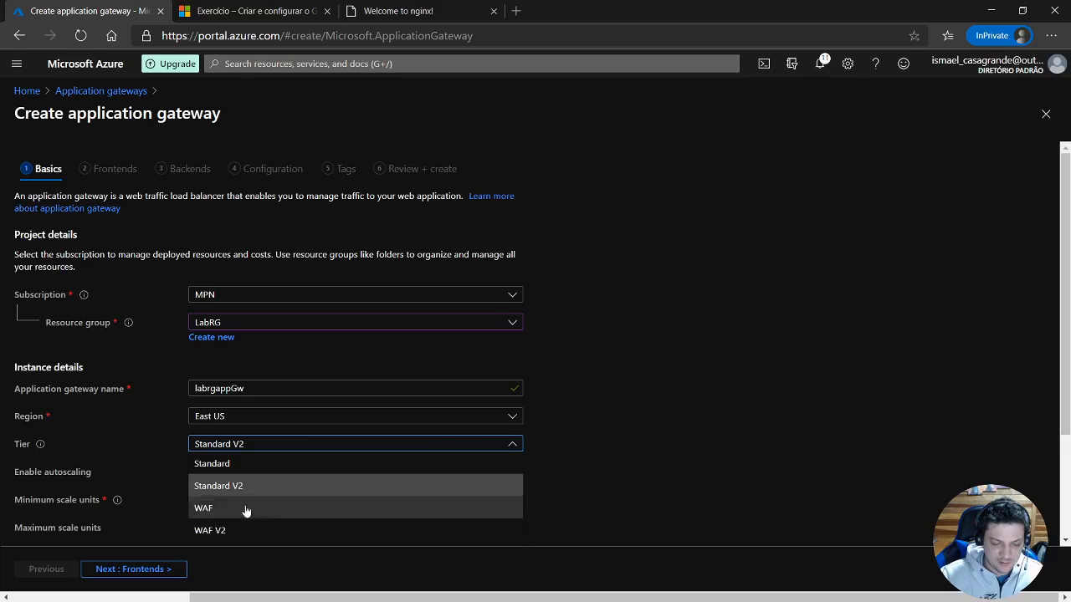
pyautogui.click(236, 485)
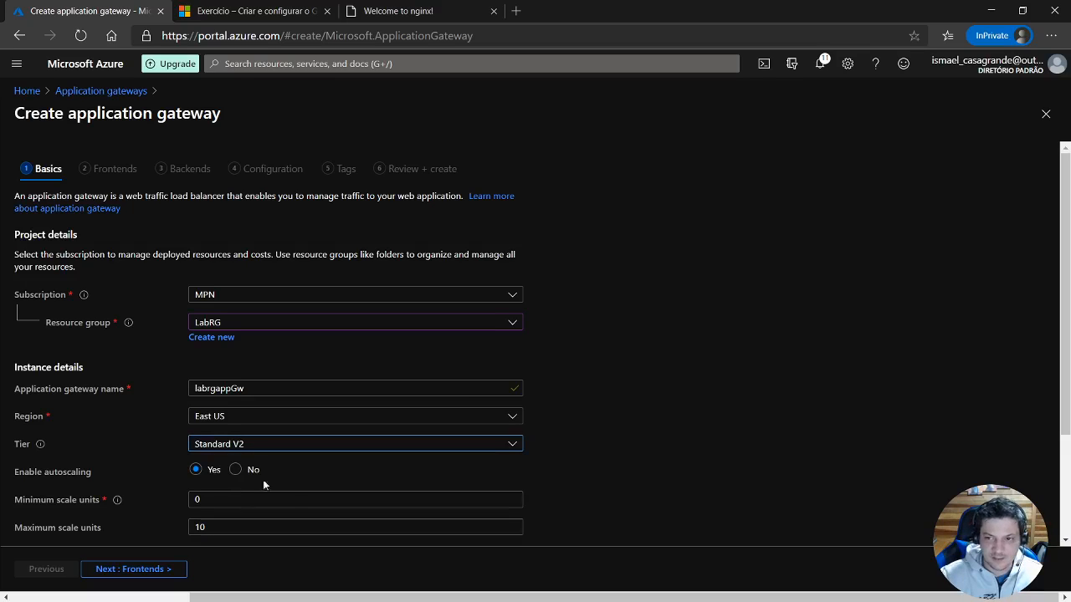
pyautogui.scroll(-1, 595, 435)
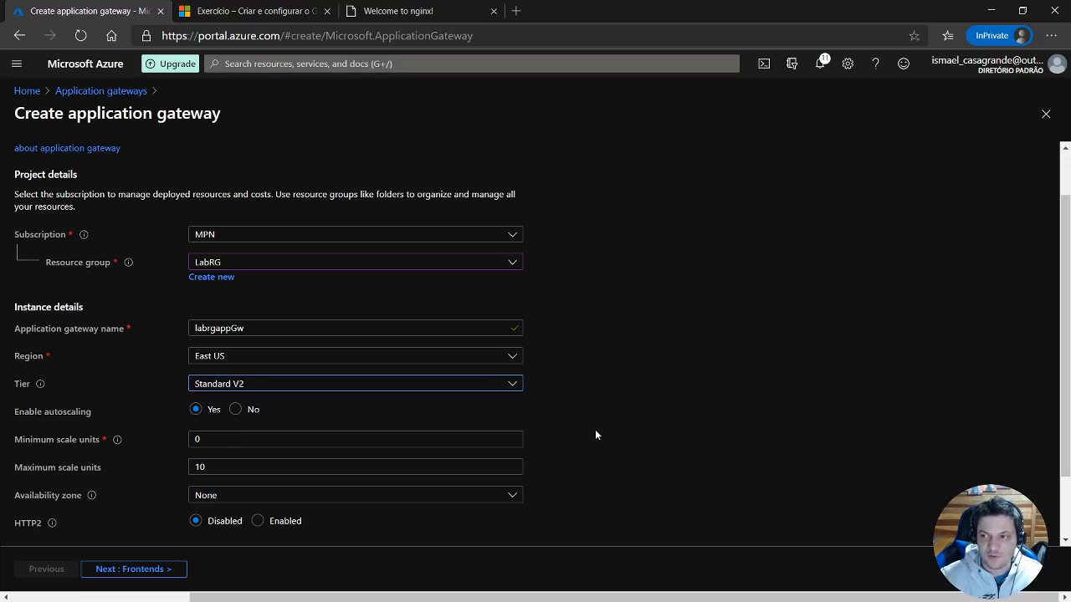
pyautogui.scroll(-1, 592, 431)
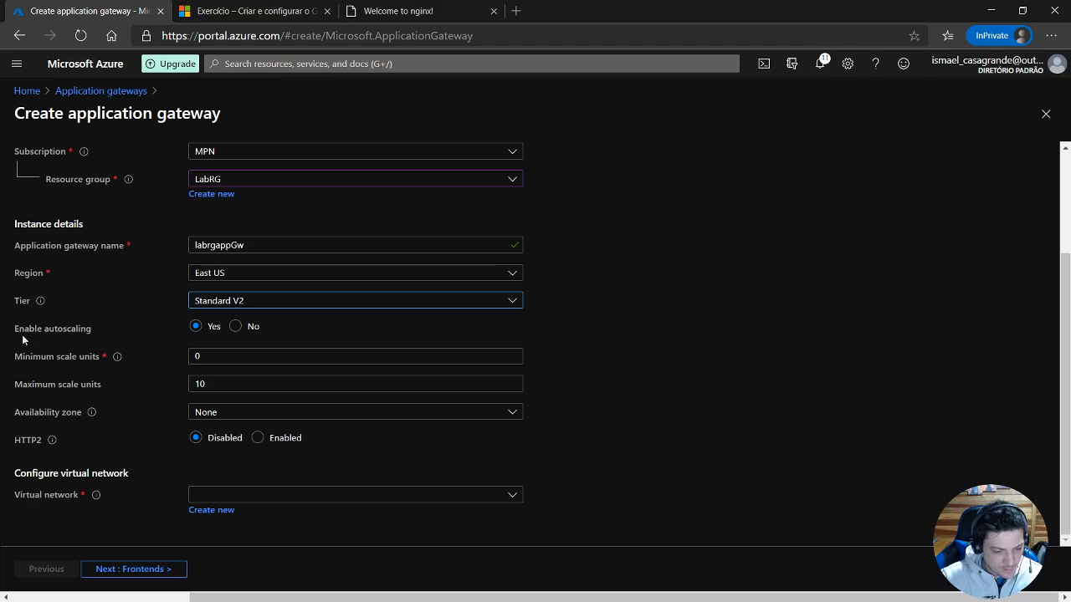
pyautogui.click(234, 328)
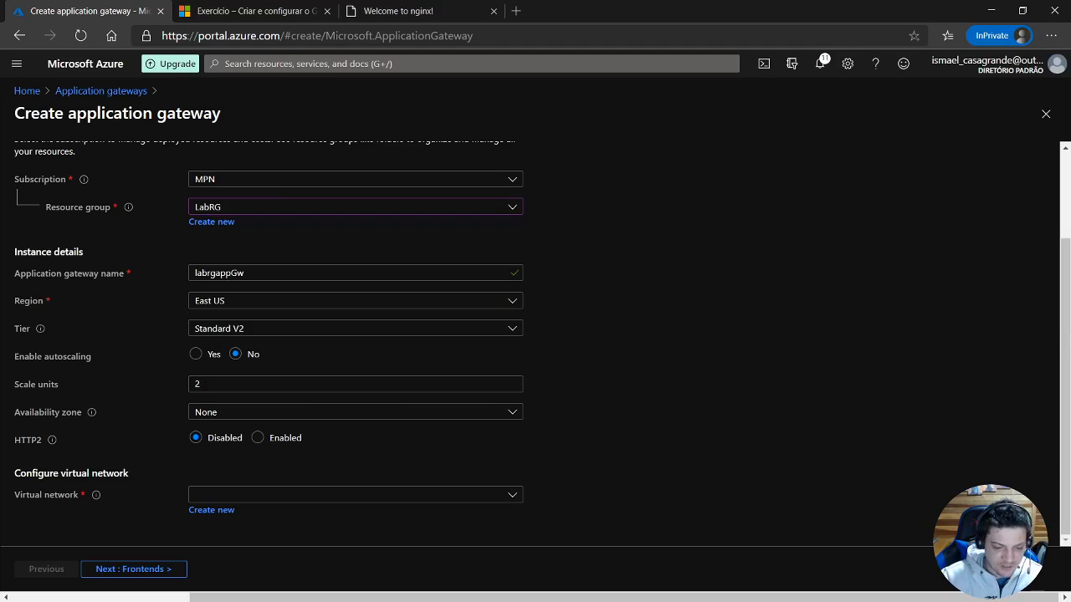
pyautogui.doubleClick(198, 384)
pyautogui.write('1')
pyautogui.click(628, 367)
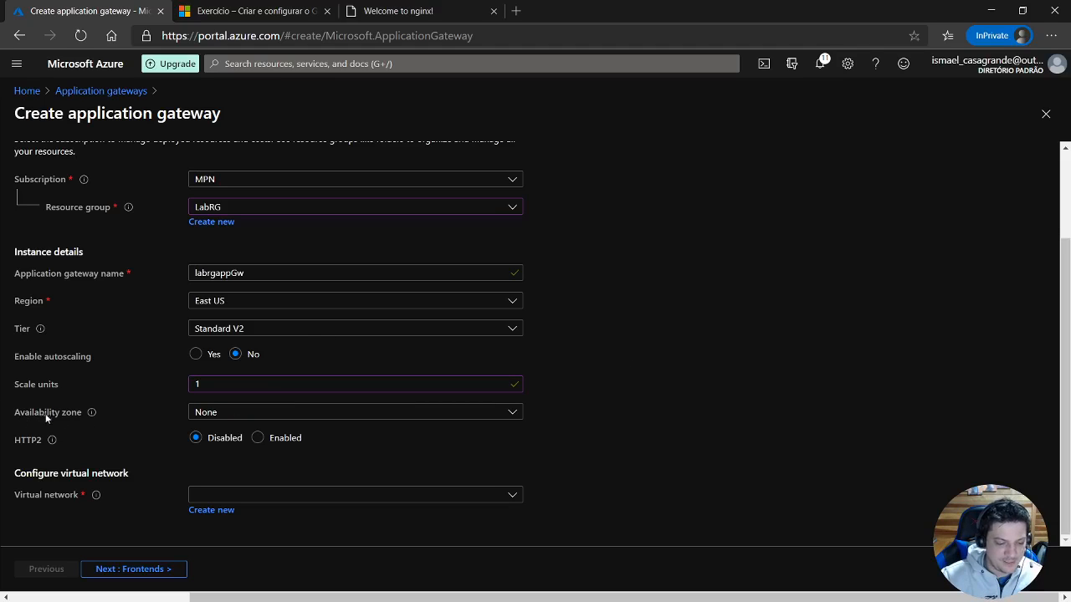
pyautogui.click(224, 416)
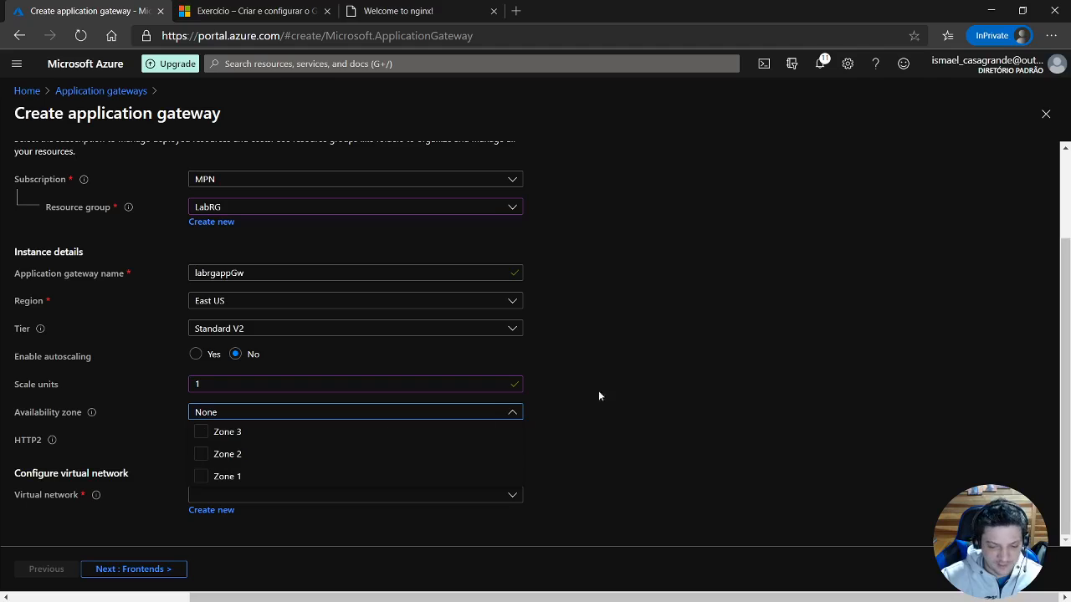
pyautogui.click(644, 366)
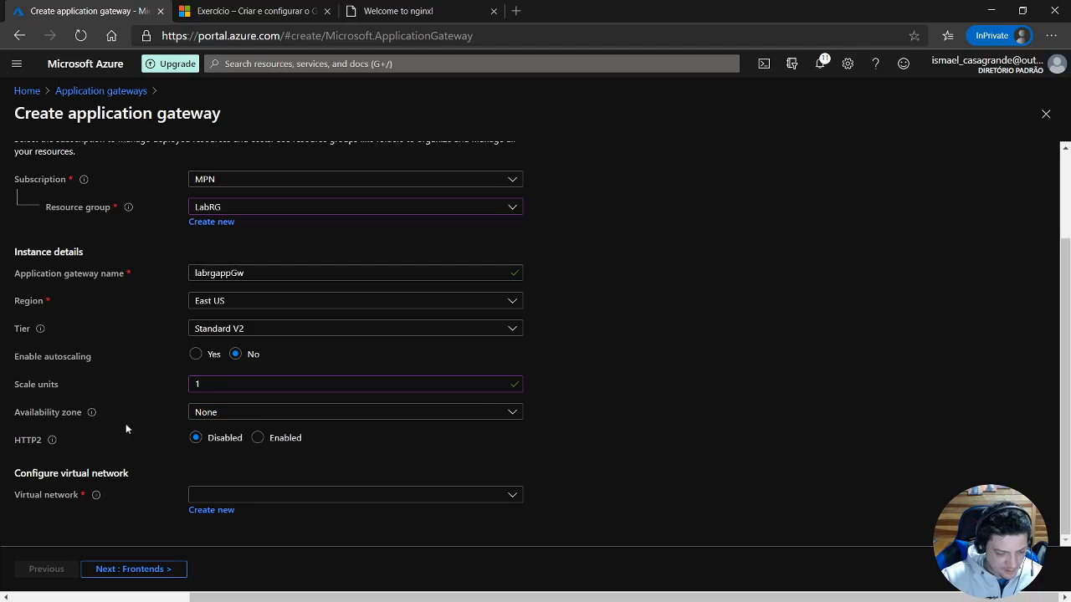
# Place the gateway in the VM01VNET virtual network on AppGWSubnet (10.0.10.0/24) and continue to the frontend settings.
pyautogui.click(268, 498)
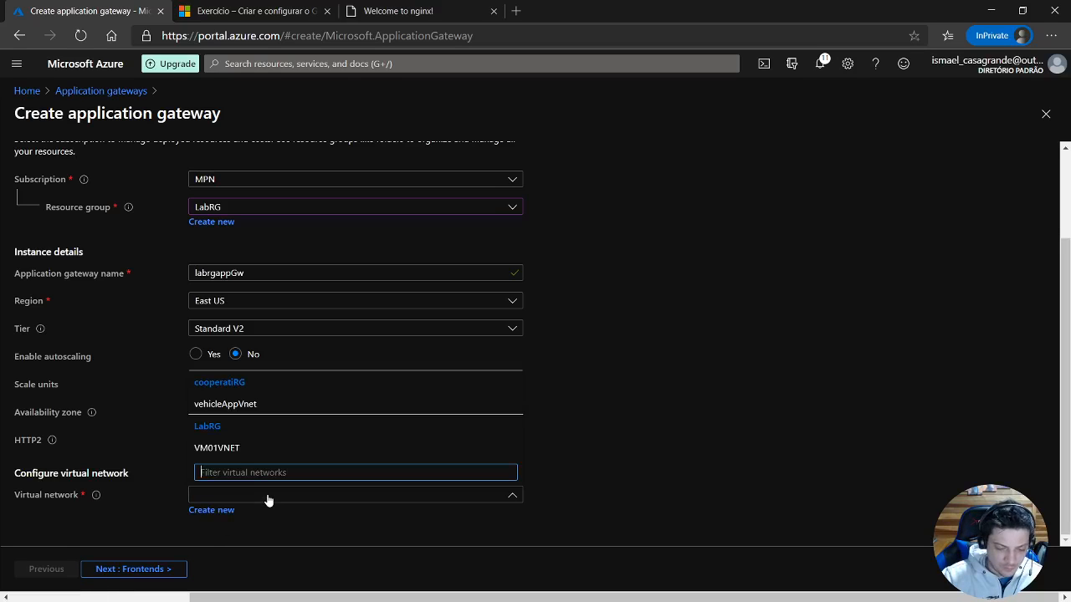
pyautogui.click(226, 449)
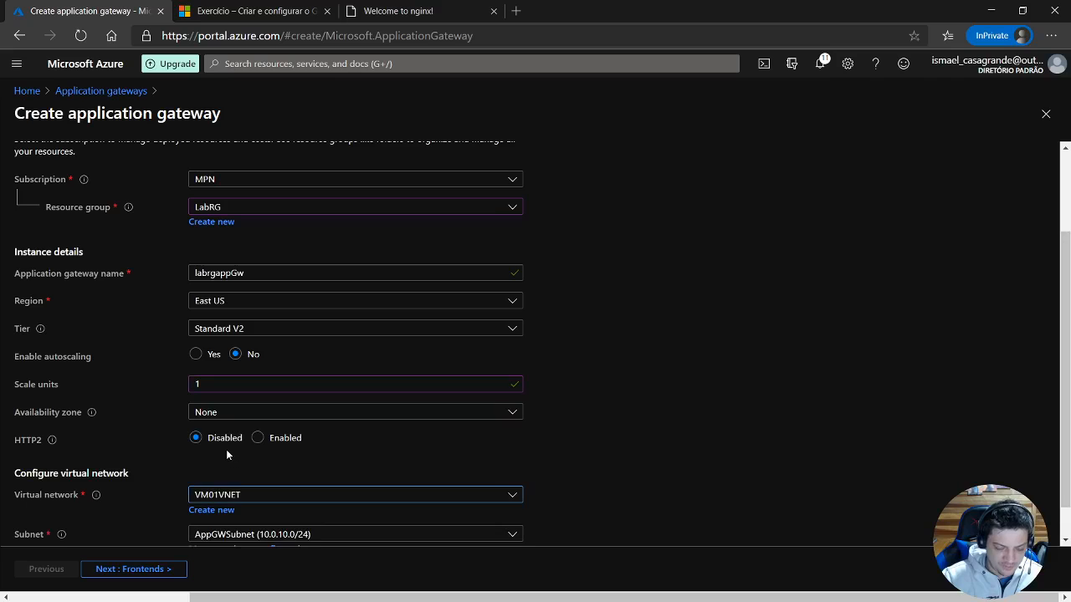
pyautogui.scroll(-1, 226, 449)
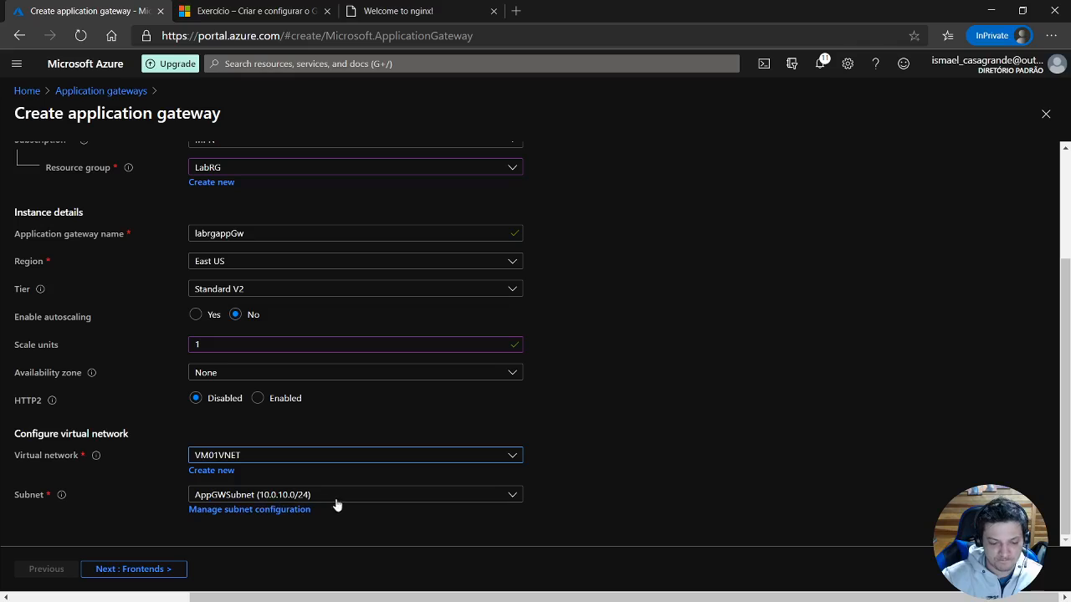
pyautogui.click(251, 497)
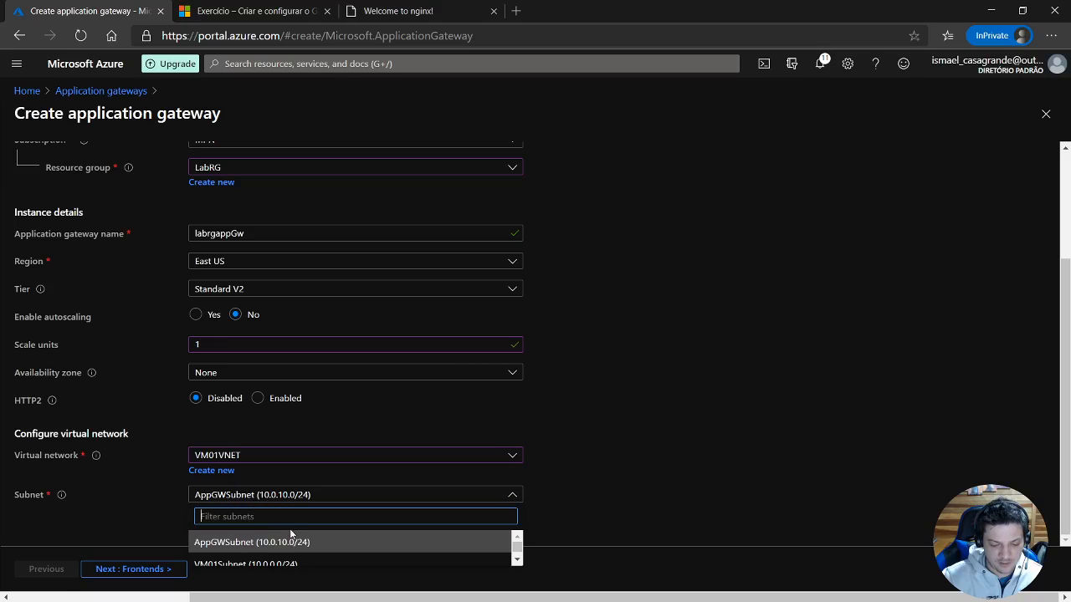
pyautogui.click(234, 543)
pyautogui.click(562, 446)
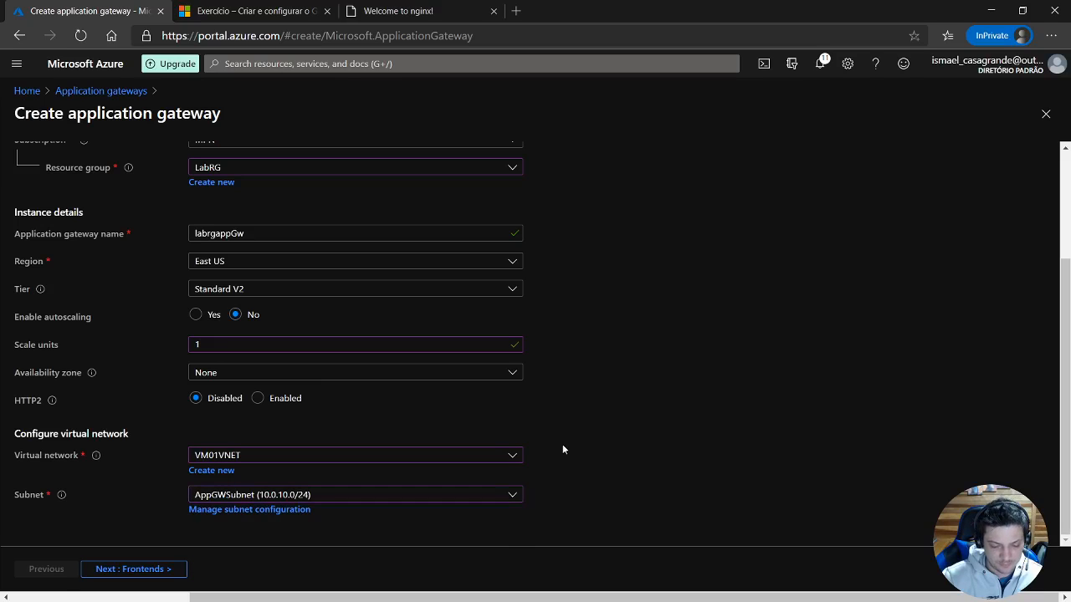
pyautogui.click(164, 571)
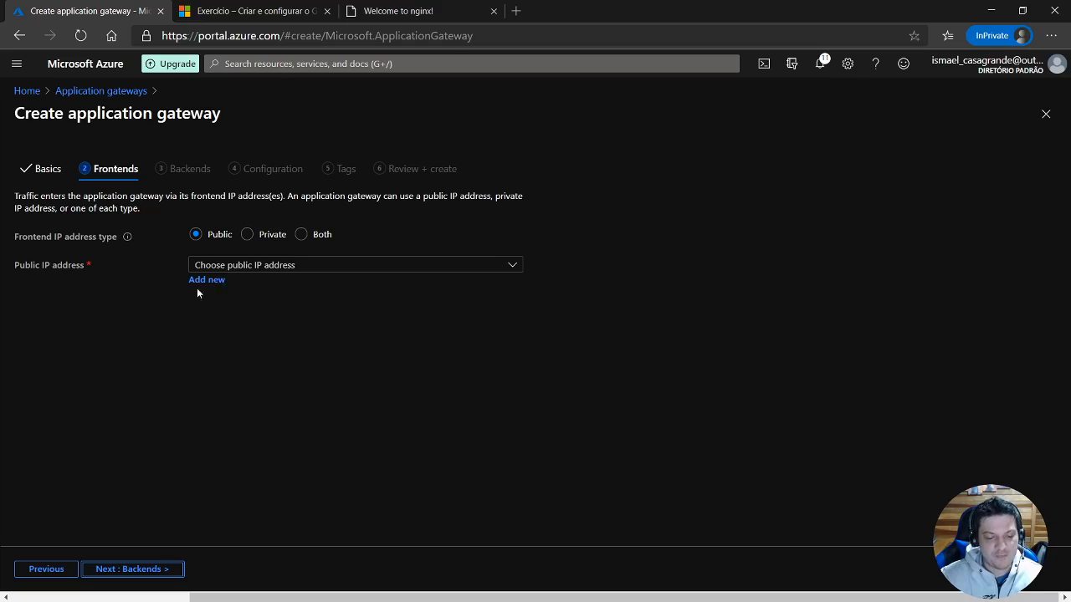
# Assign the existing LabAppGW-pip address as the public frontend IP and proceed to the backend settings.
pyautogui.click(284, 266)
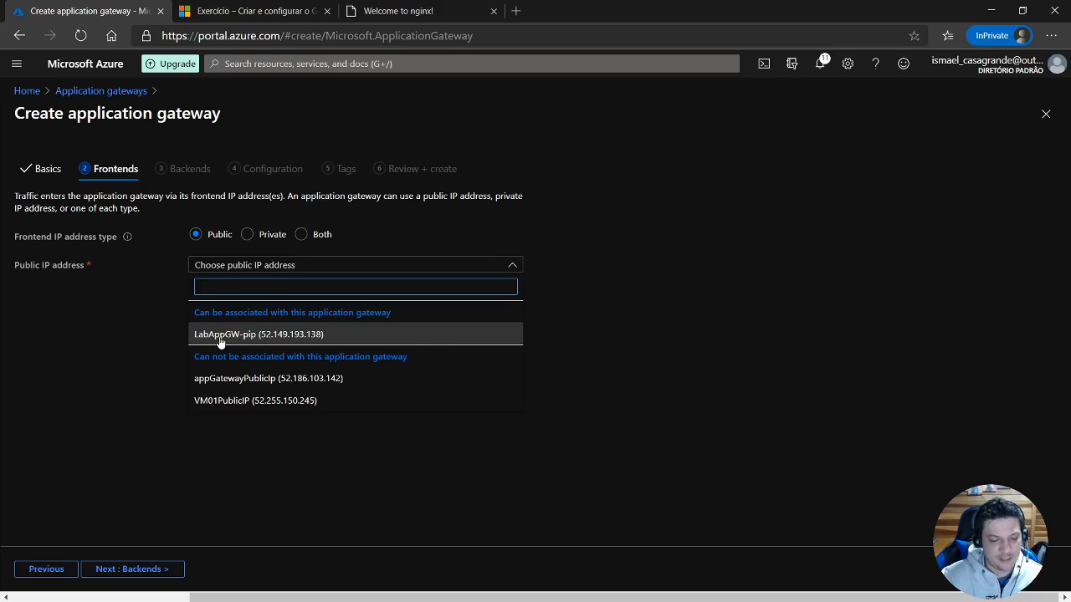
pyautogui.click(268, 339)
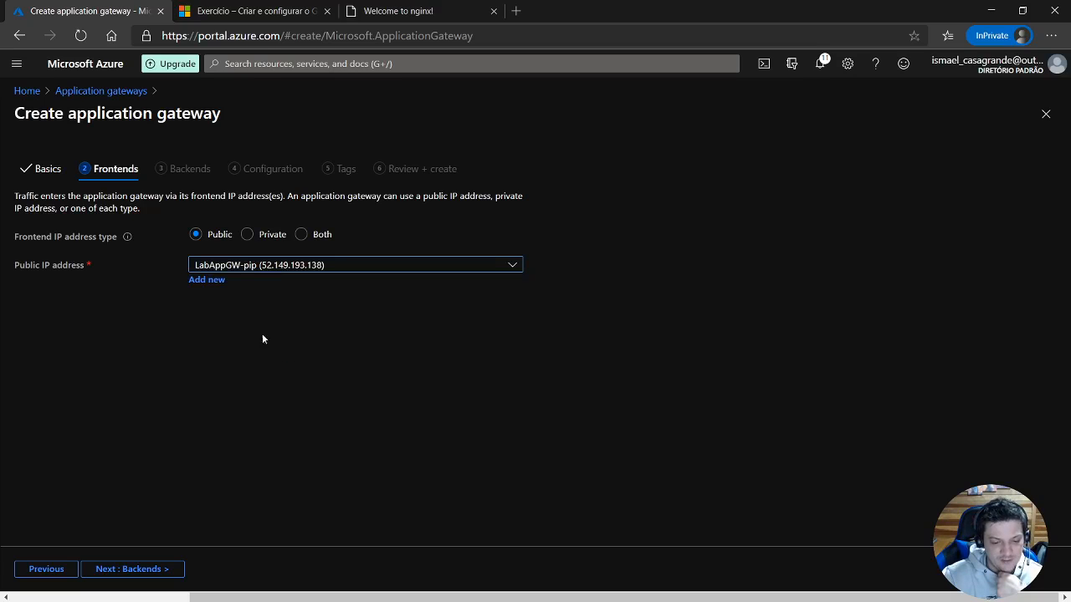
pyautogui.click(165, 572)
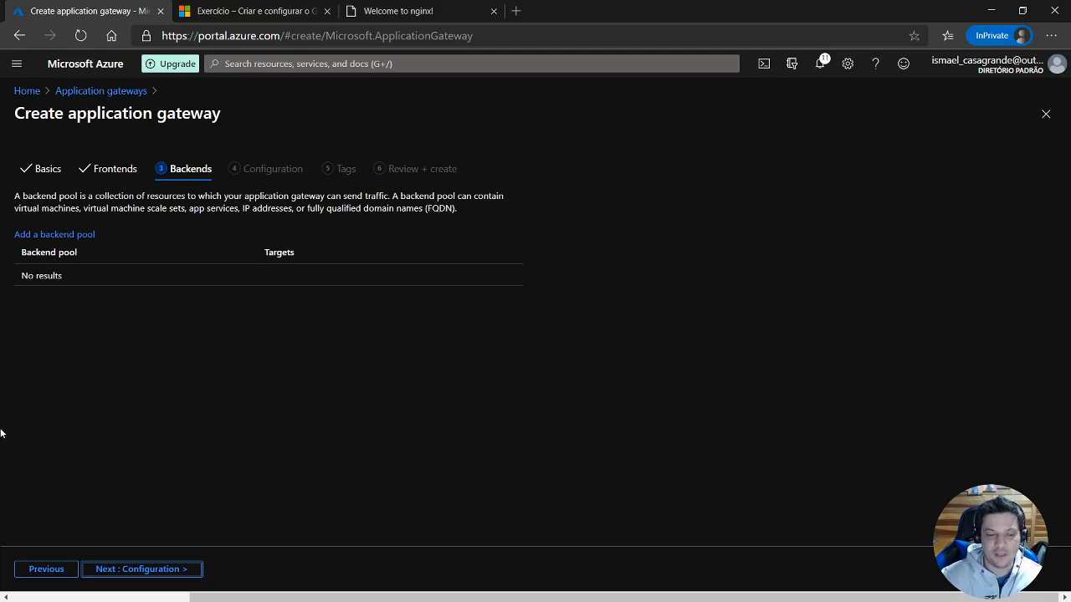
pyautogui.click(159, 572)
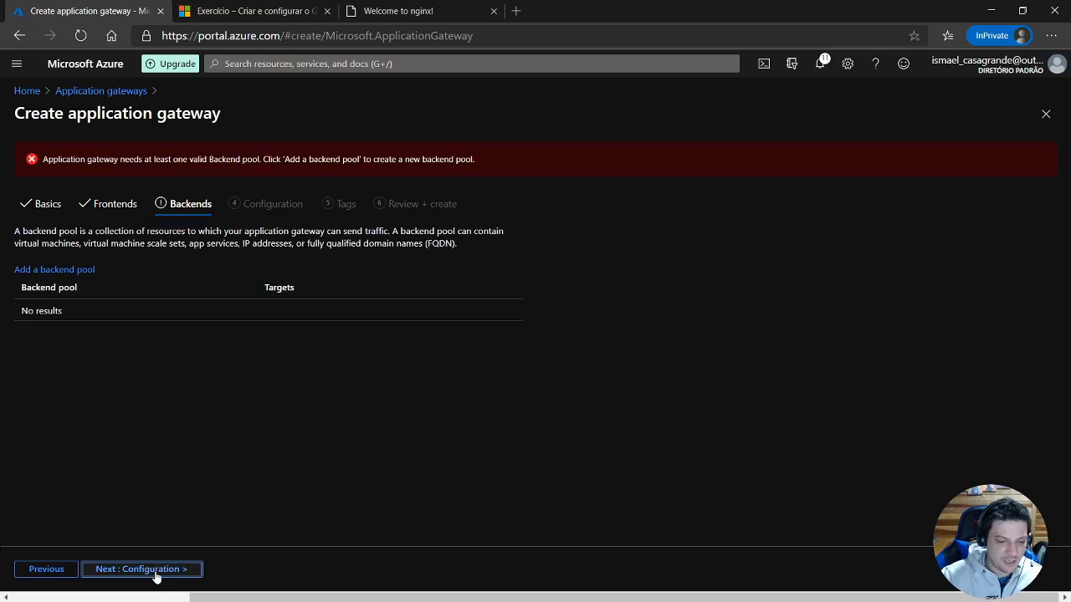
# Start a backend pool named BackEndLab, keeping the option to add it without targets set to No.
pyautogui.click(53, 270)
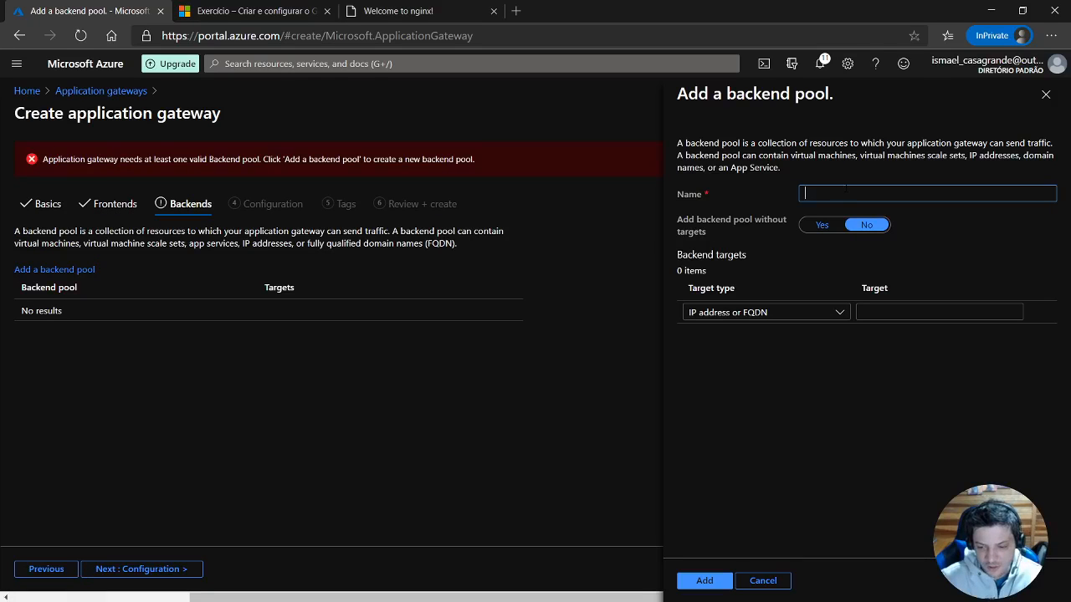
pyautogui.write('Ba')
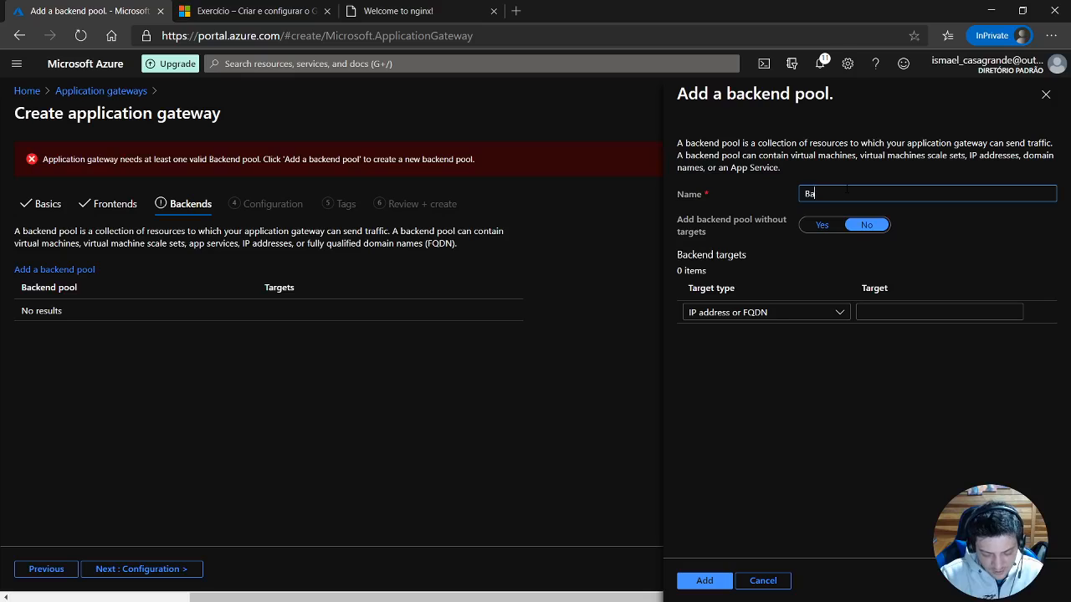
pyautogui.write('ckE')
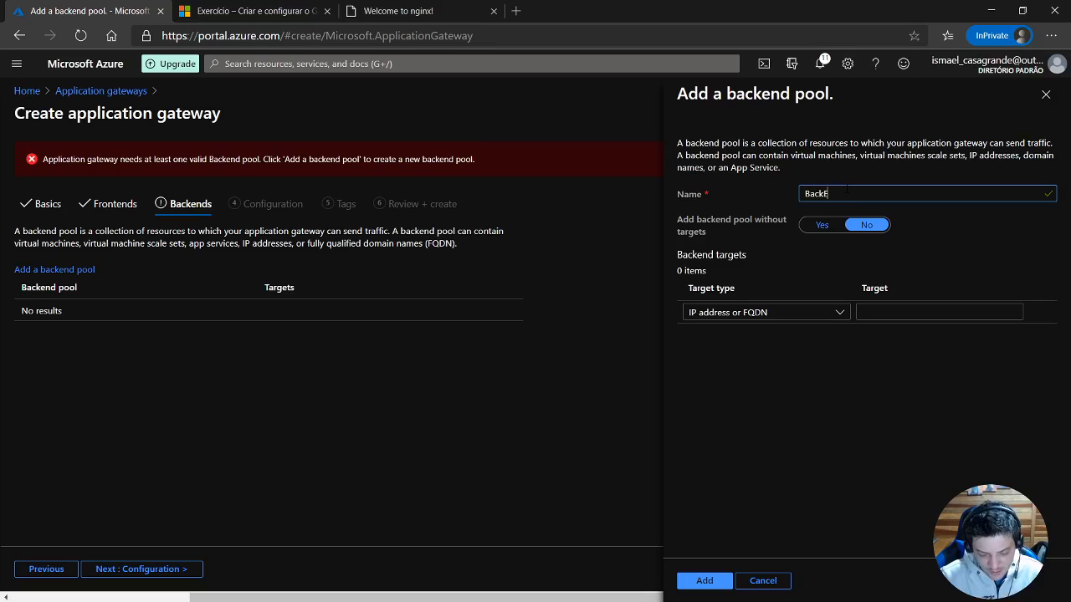
pyautogui.write('ndLab')
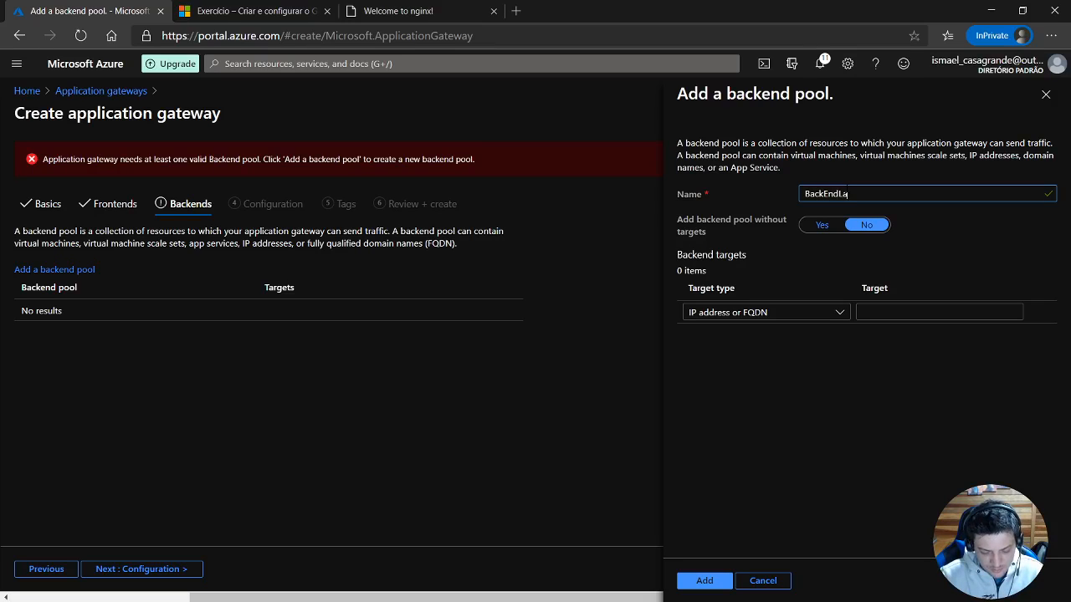
pyautogui.click(823, 226)
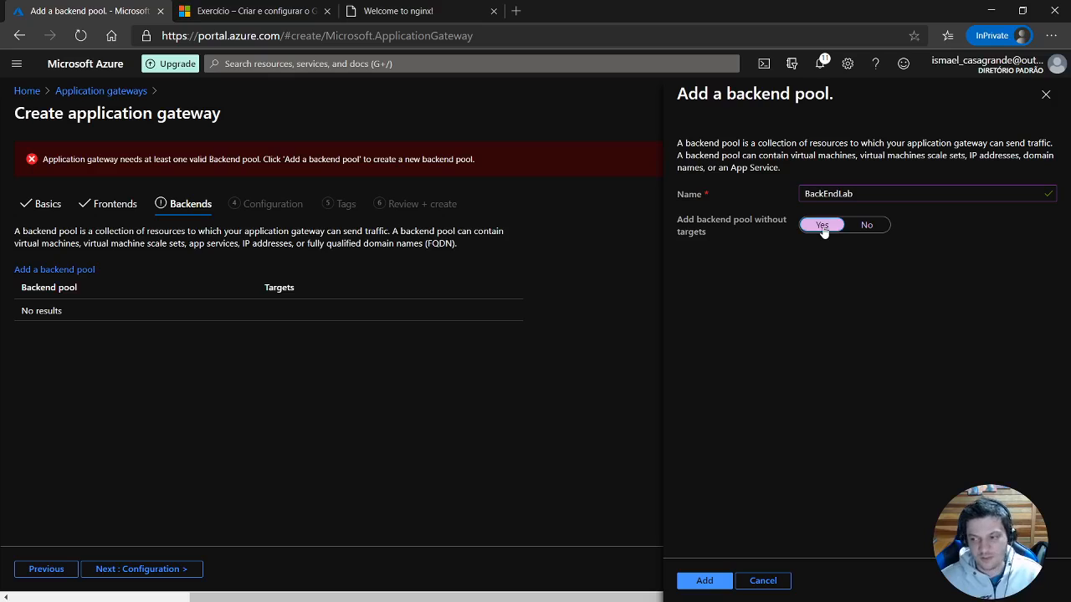
pyautogui.click(875, 229)
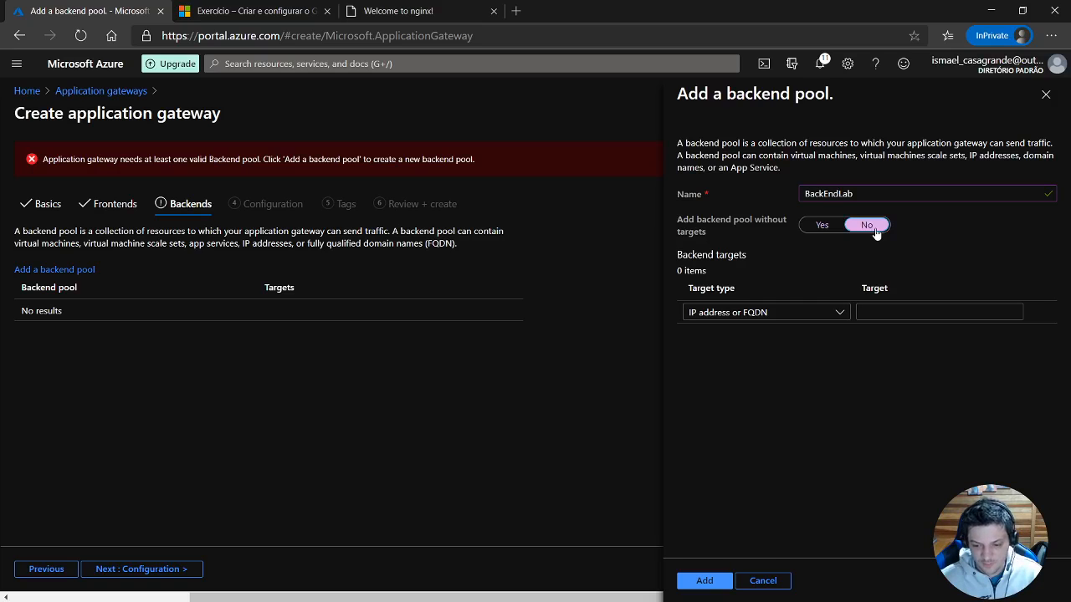
# Set the pool's target type to Virtual machine and choose VM01's network interface VM01VMNic (10.0.0.4) as its target.
pyautogui.click(836, 313)
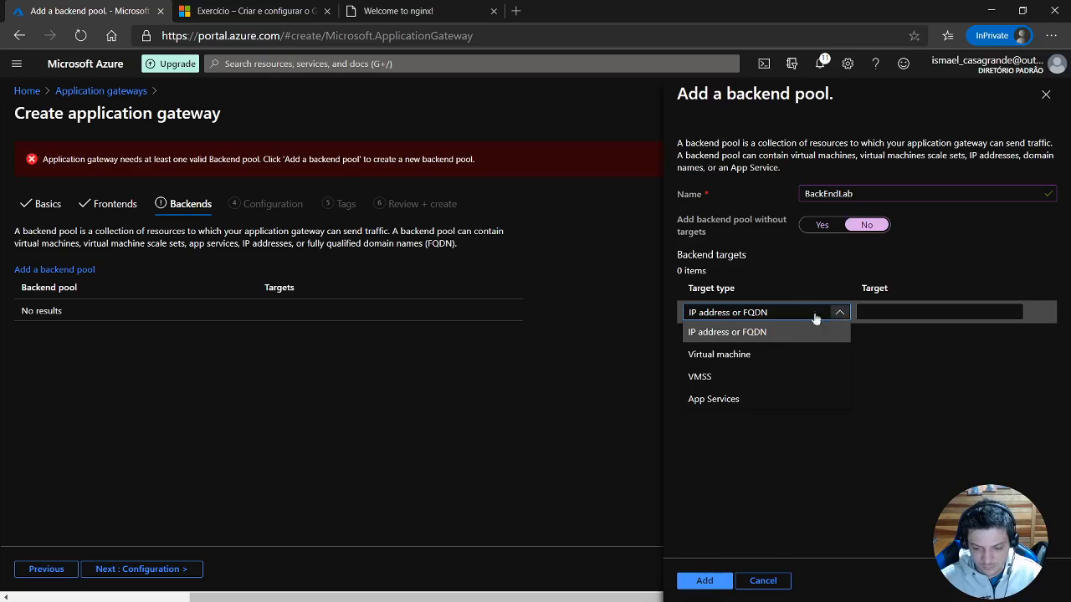
pyautogui.click(737, 355)
pyautogui.click(950, 318)
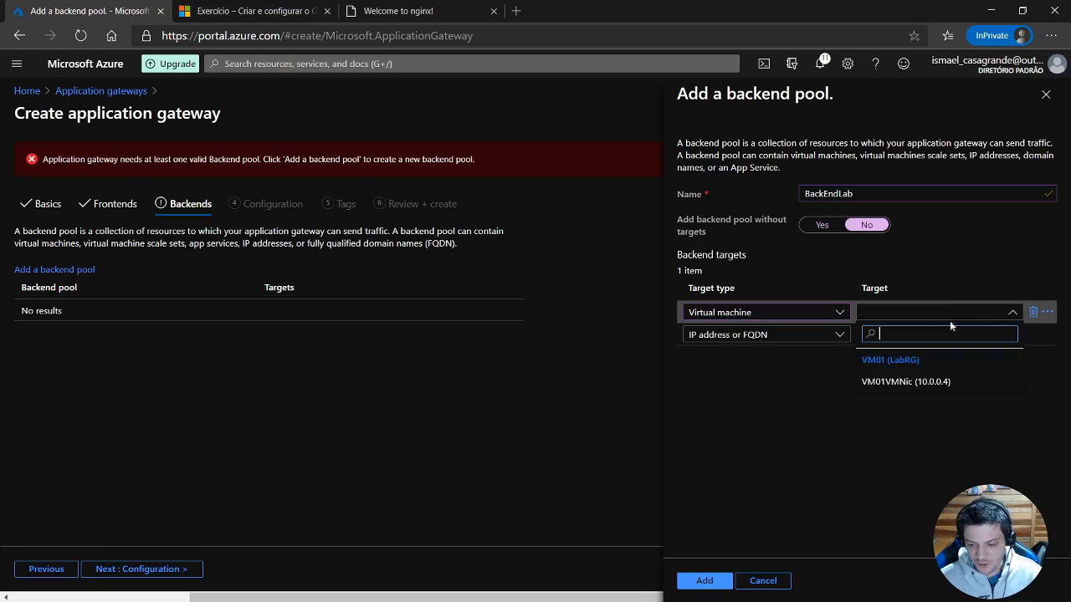
pyautogui.click(893, 385)
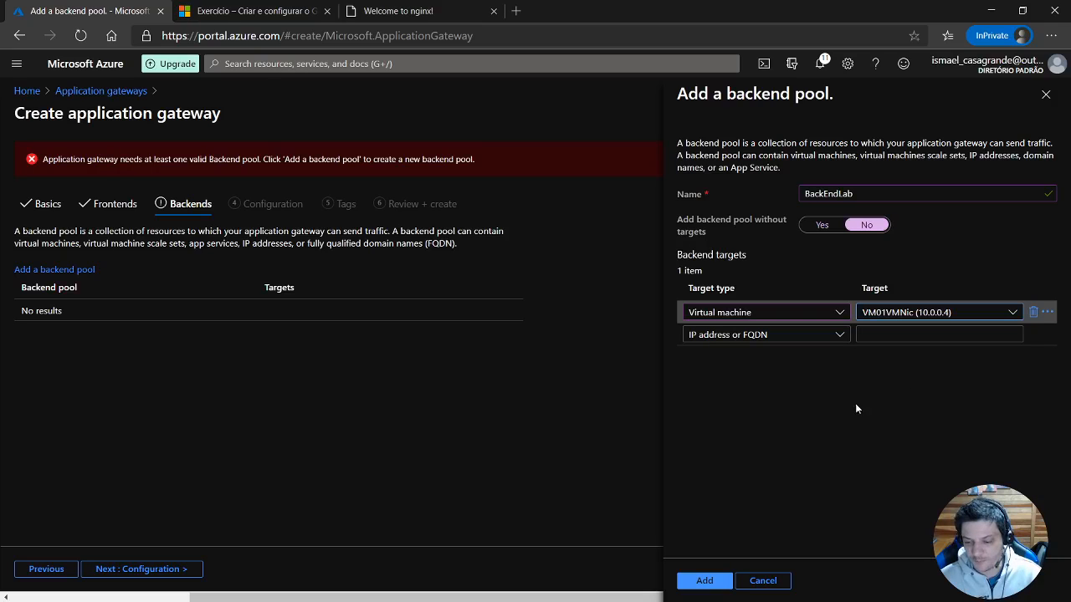
pyautogui.click(749, 337)
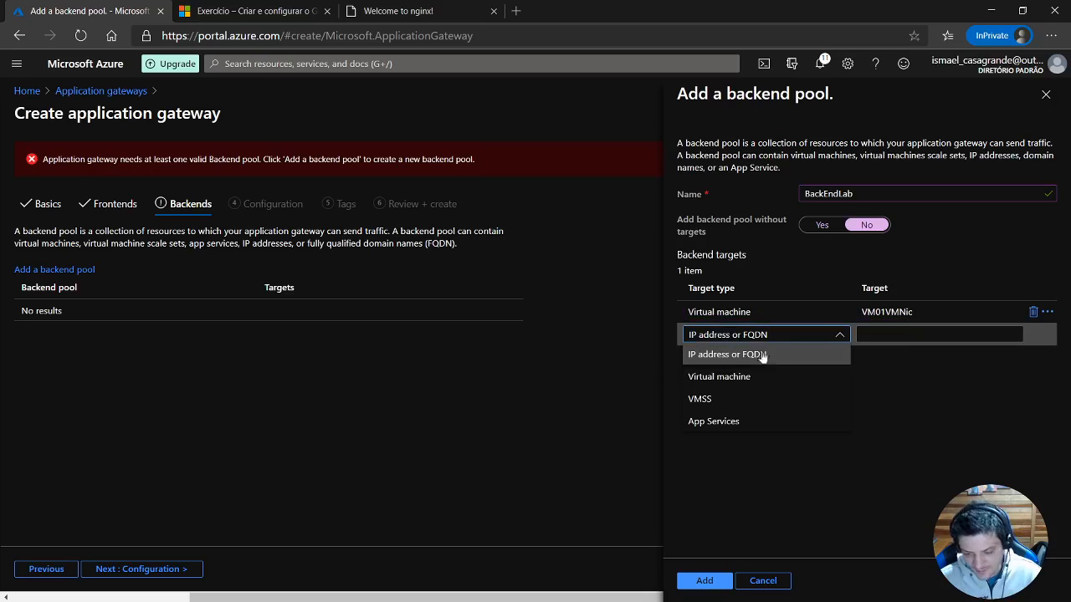
pyautogui.click(713, 421)
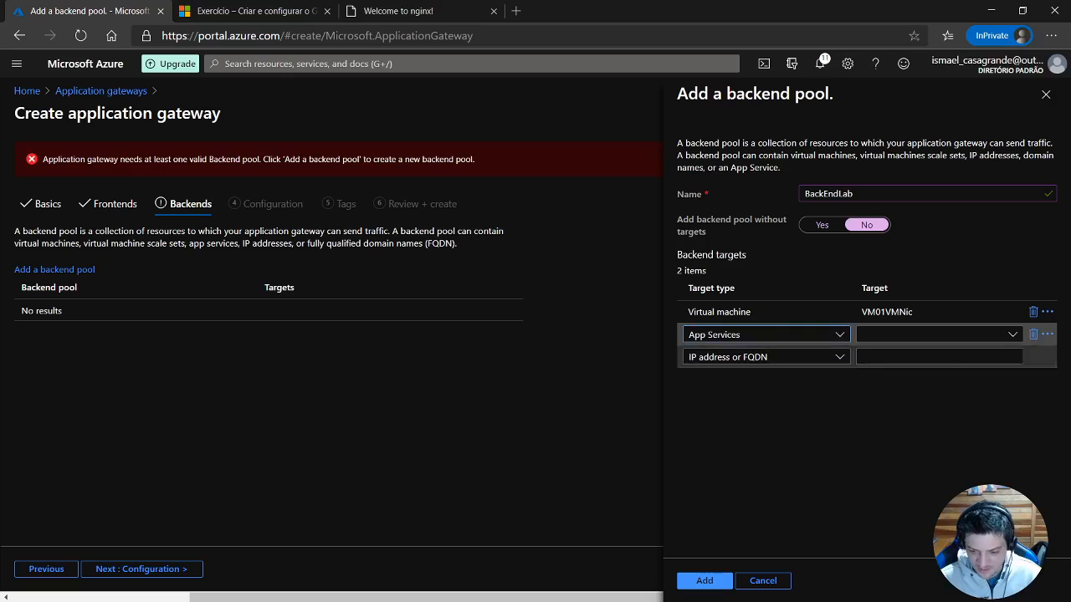
pyautogui.click(1005, 338)
pyautogui.click(1006, 340)
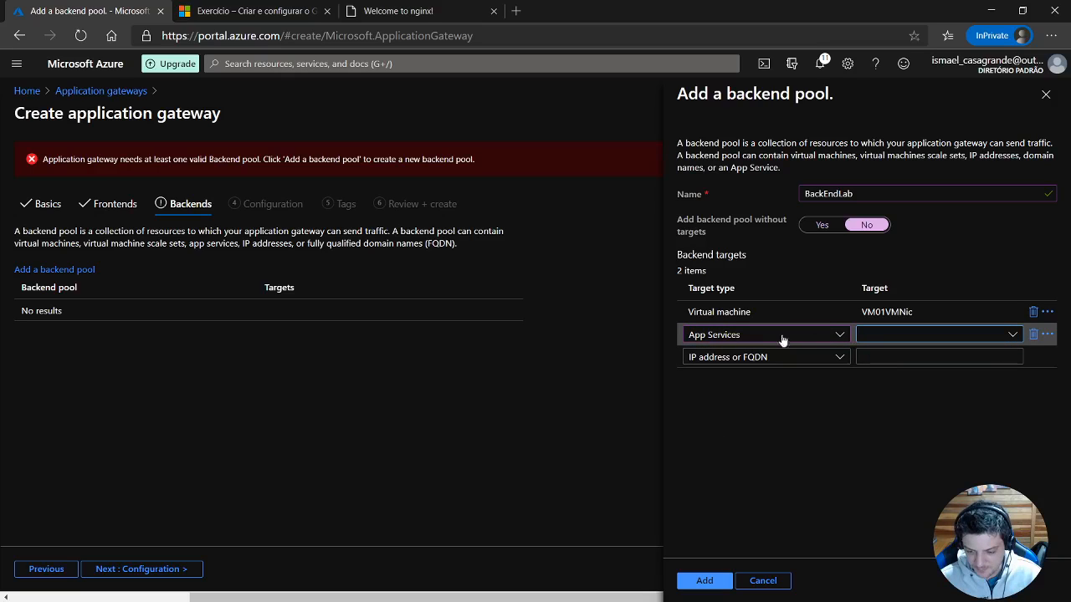
pyautogui.click(831, 338)
pyautogui.click(825, 355)
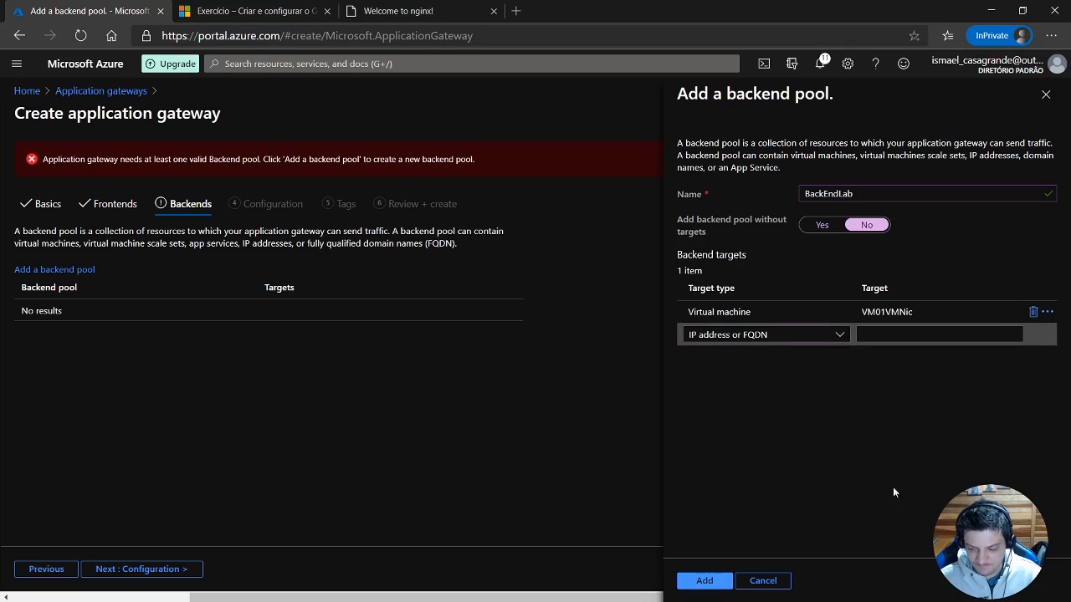
# Add the BackEndLab pool to the gateway and continue to the configuration settings.
pyautogui.click(705, 581)
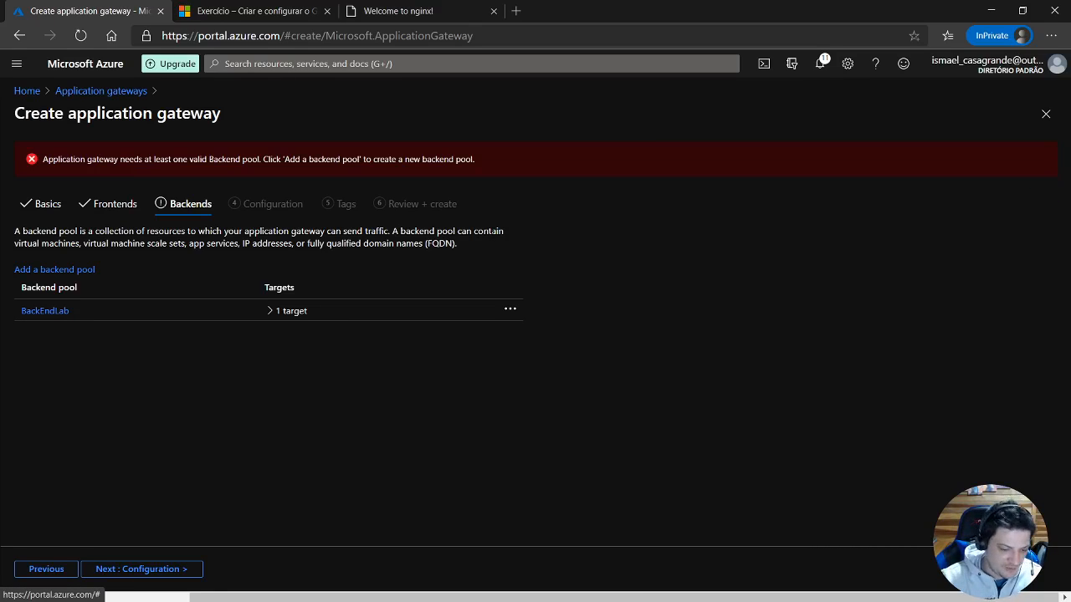
pyautogui.click(164, 573)
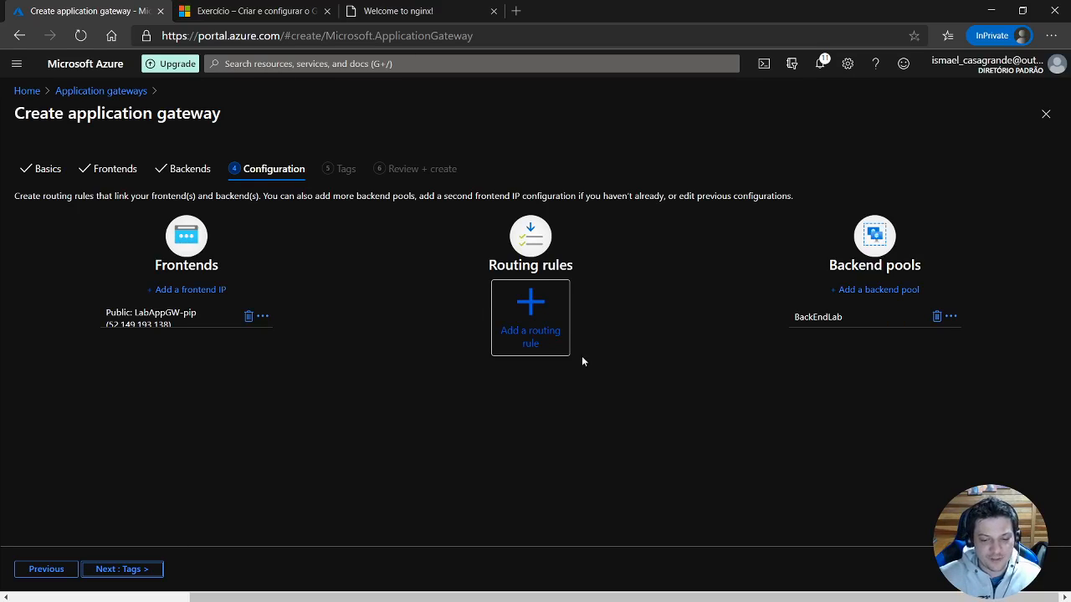
# Start a routing rule named Rula1 with a listener named listenerLab on the Public frontend IP.
pyautogui.click(534, 338)
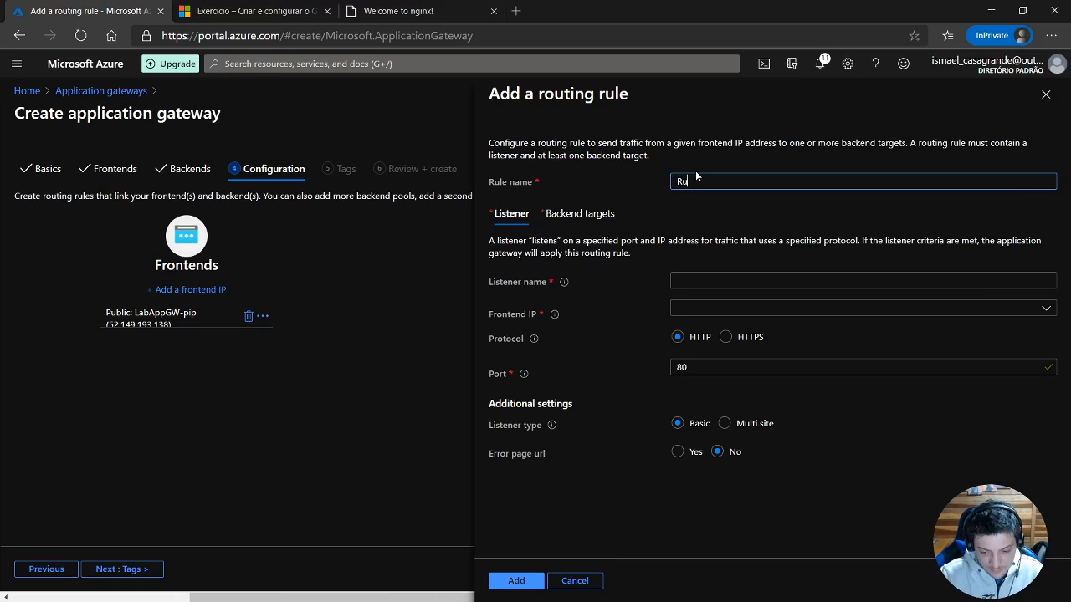
pyautogui.click(816, 281)
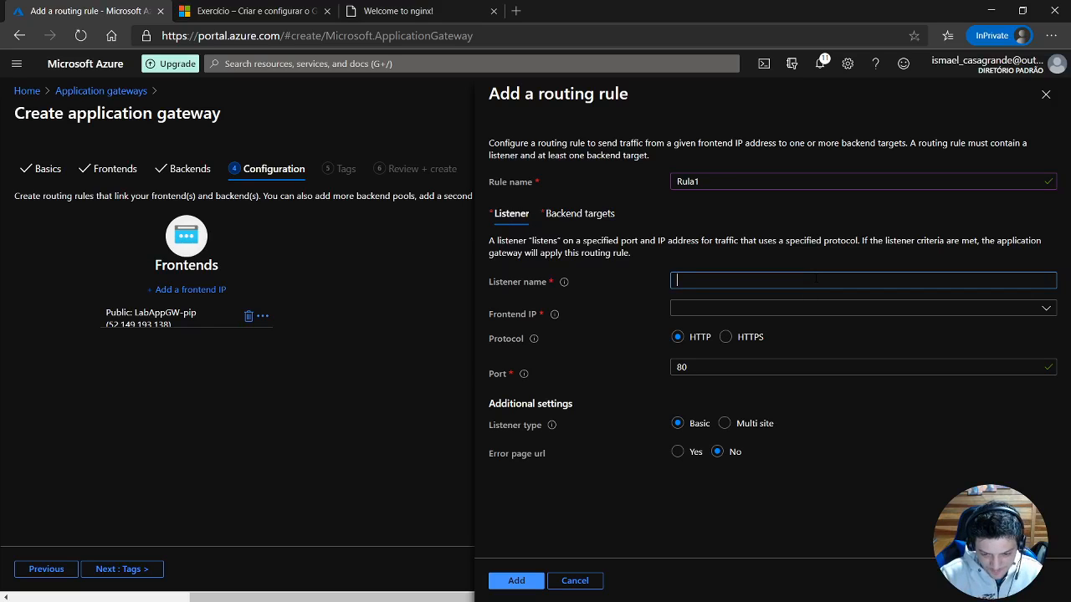
pyautogui.write('liste')
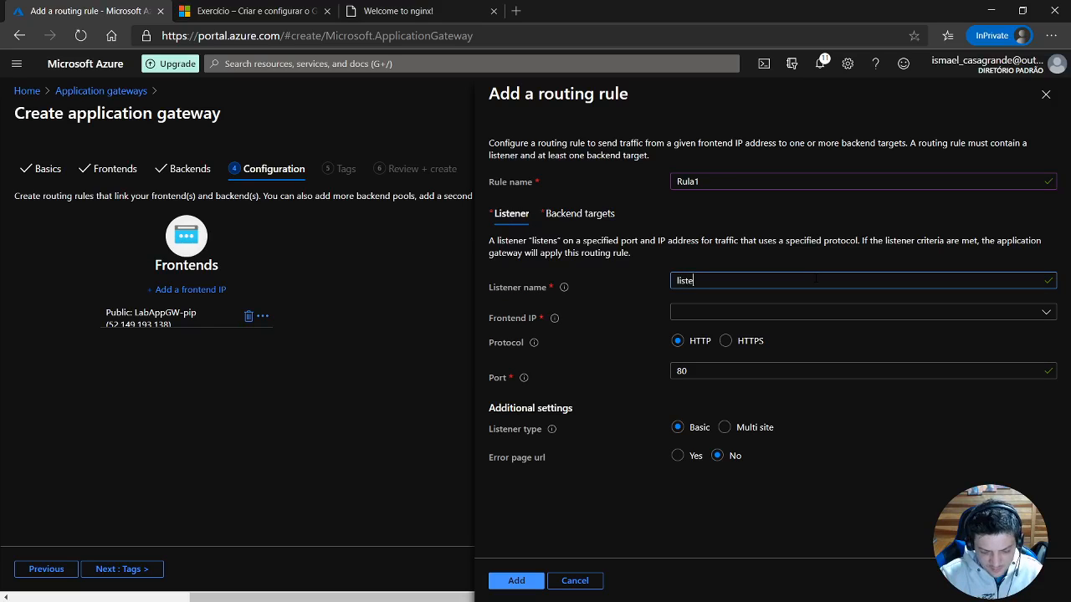
pyautogui.write('nr')
pyautogui.press('BackSpace')
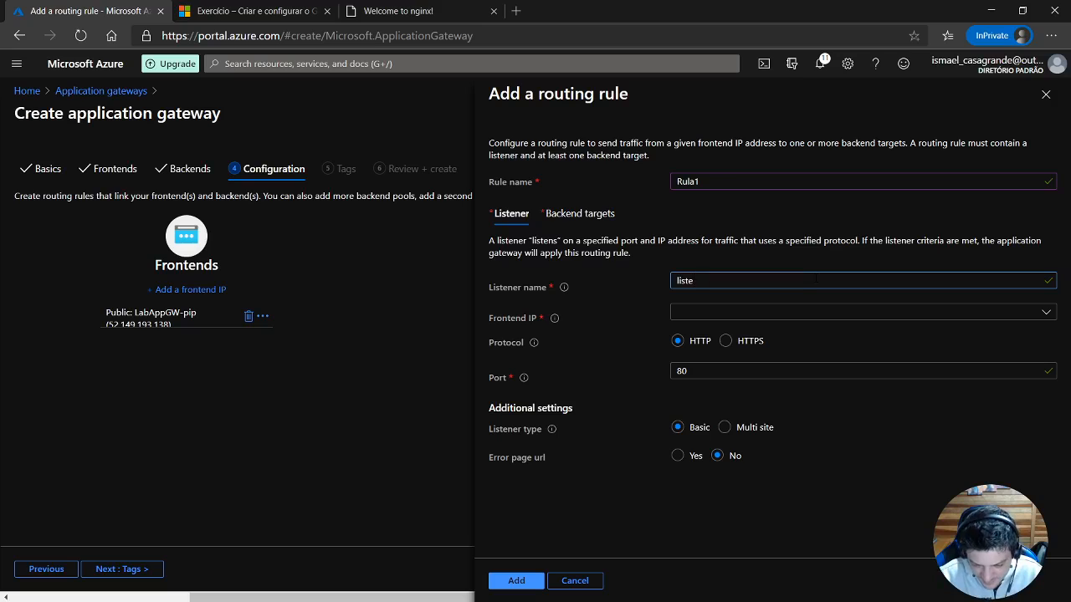
pyautogui.write('nerLab')
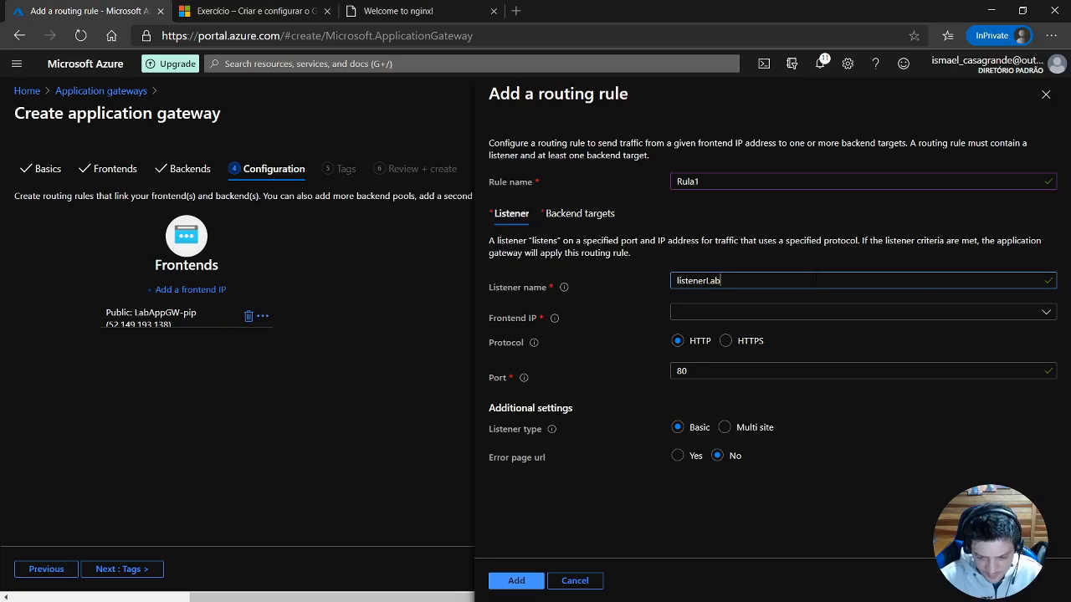
pyautogui.click(928, 314)
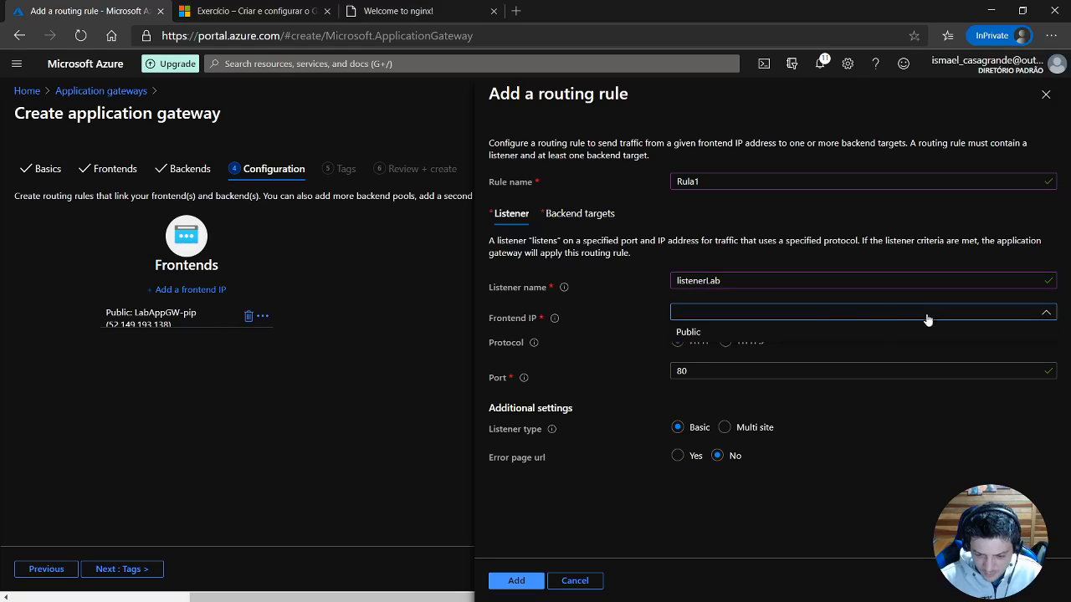
pyautogui.click(679, 334)
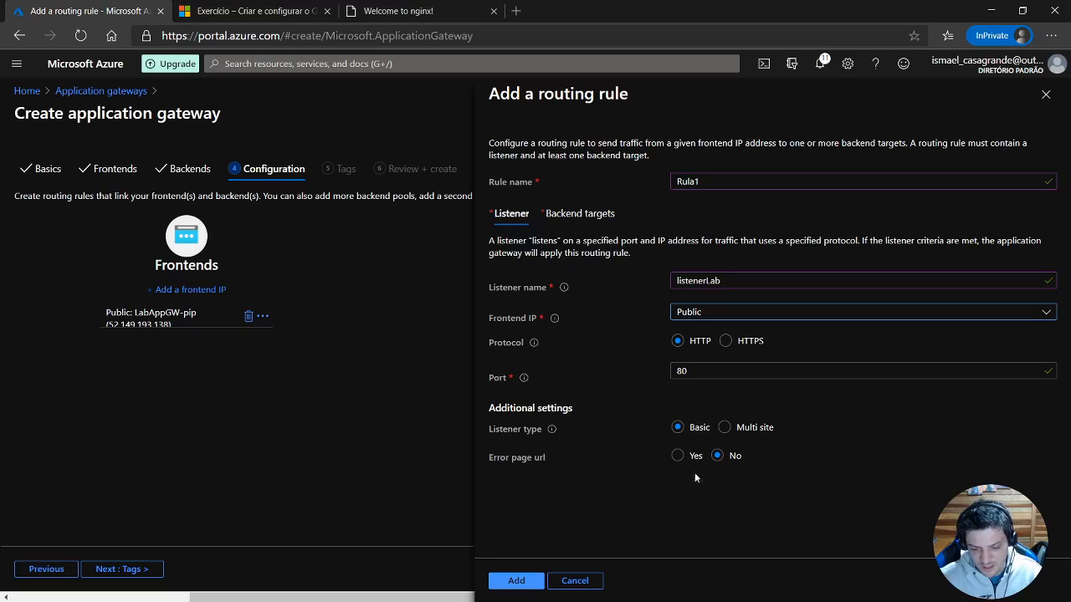
# Choose the BackEndLab pool as the backend target of the routing rule.
pyautogui.click(569, 219)
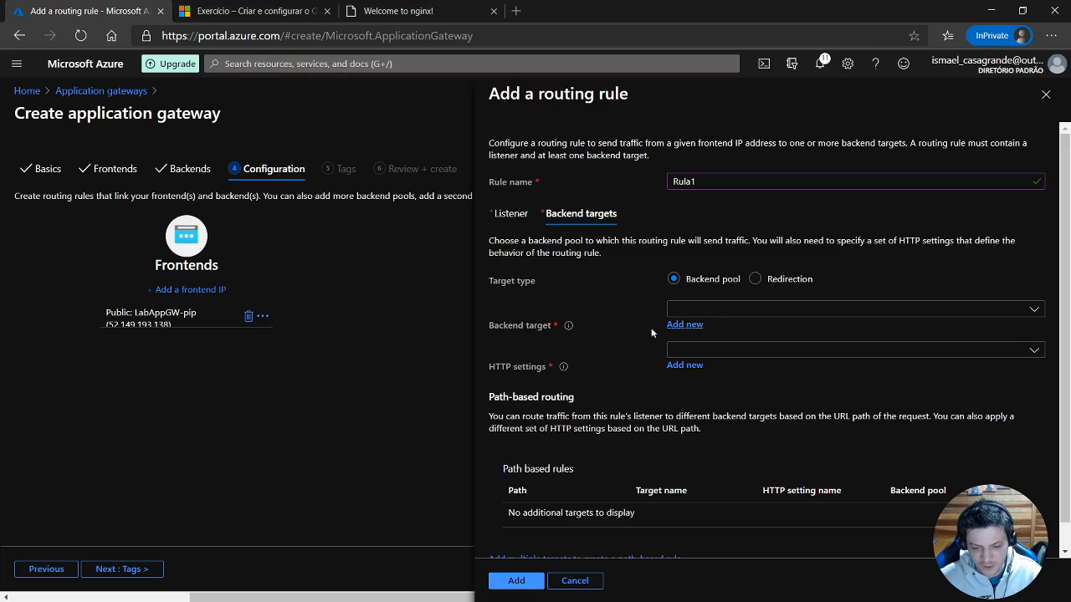
pyautogui.click(741, 311)
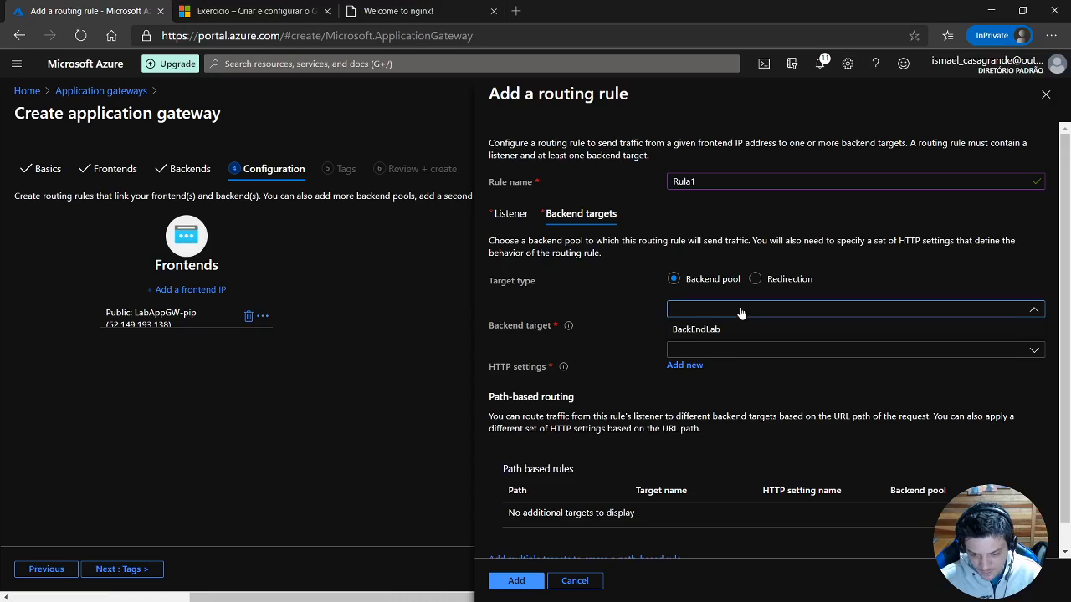
pyautogui.click(697, 330)
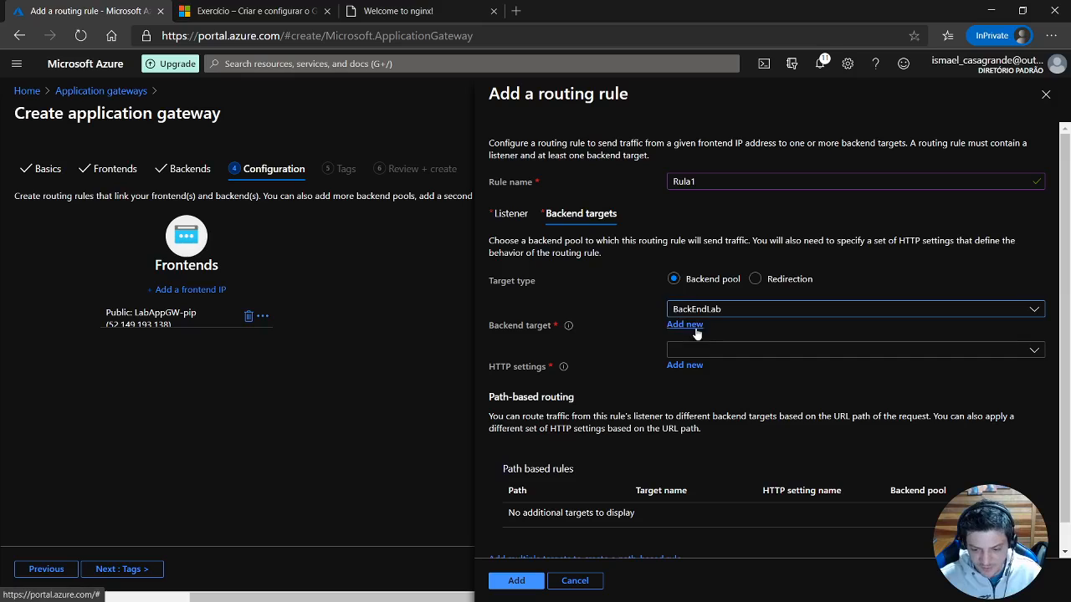
# Create a new HTTP setting named HTTPconfig for the rule, keeping HTTP on port 80, and add the completed routing rule.
pyautogui.click(727, 358)
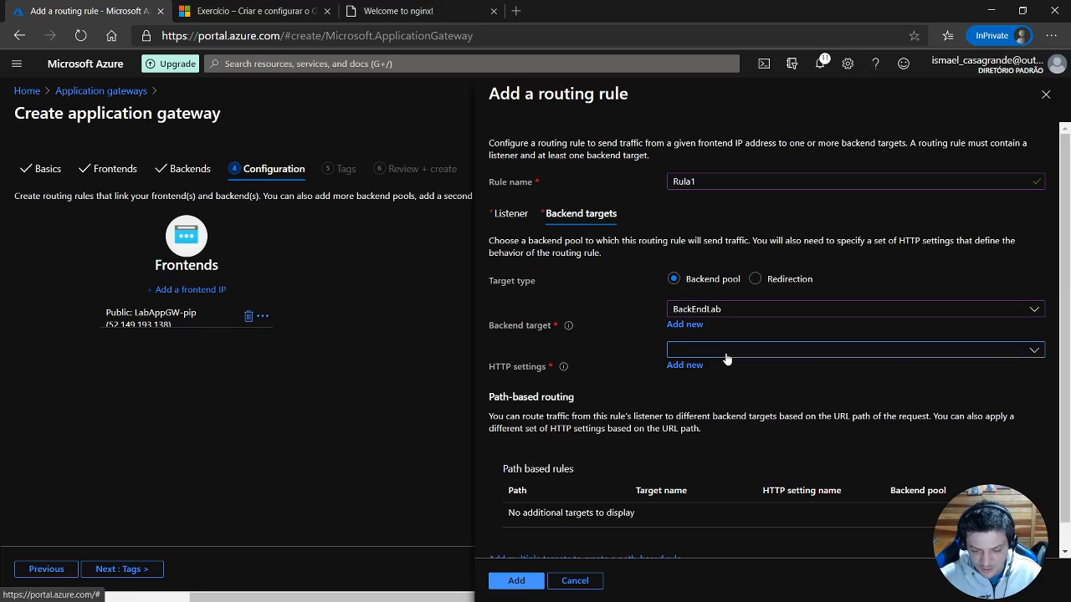
pyautogui.click(727, 358)
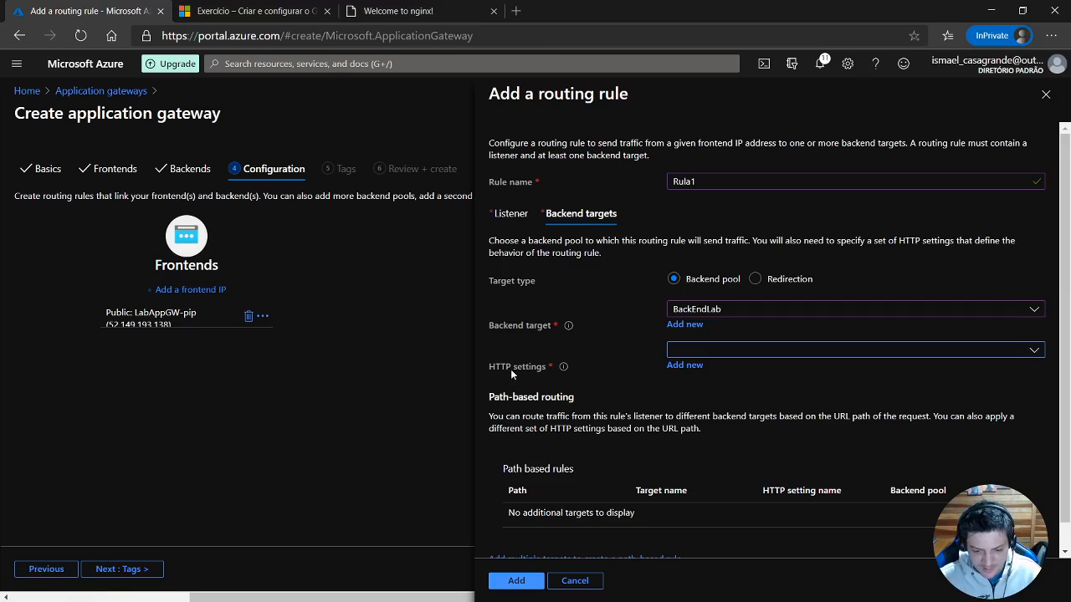
pyautogui.click(680, 367)
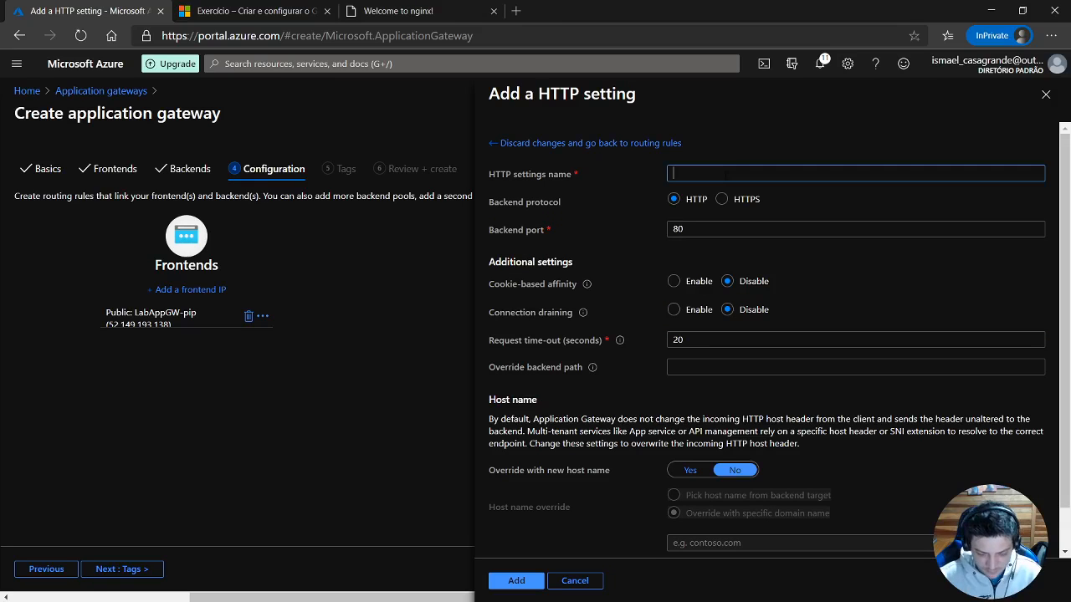
pyautogui.write('HTTP')
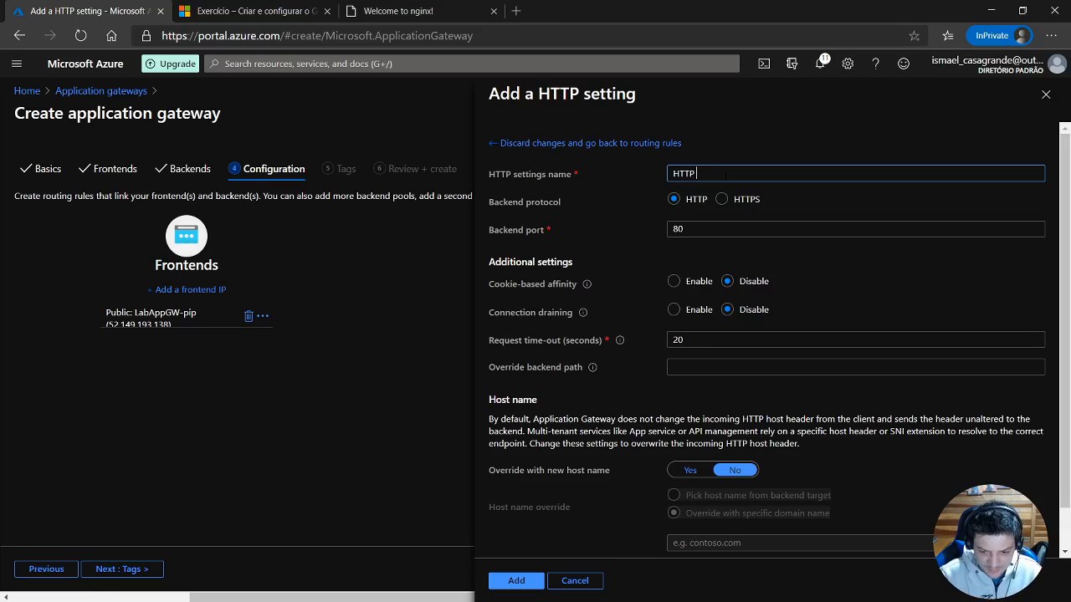
pyautogui.write('config')
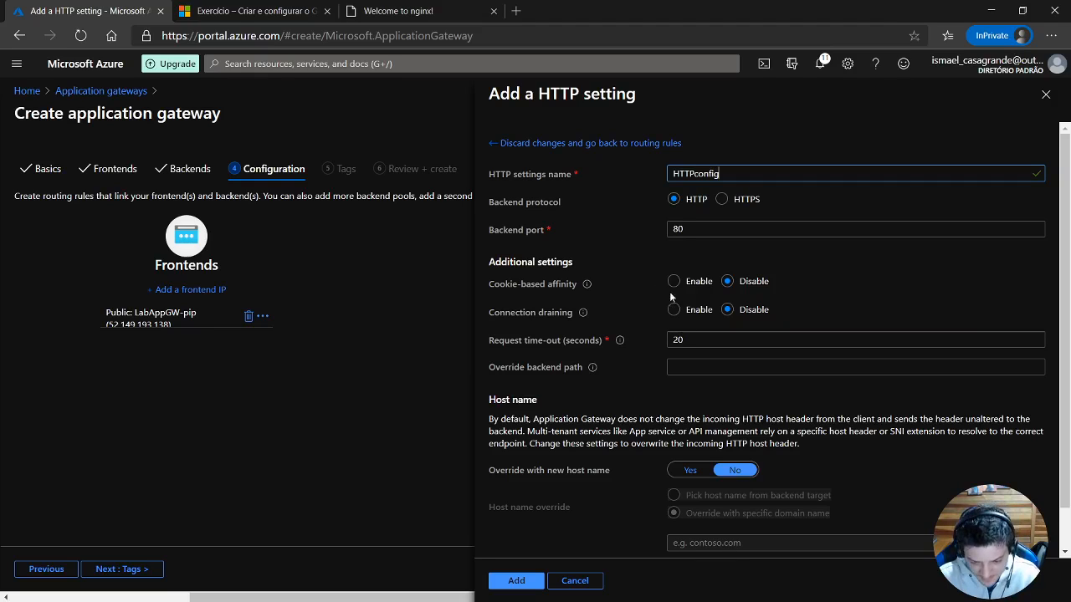
pyautogui.moveTo(587, 287)
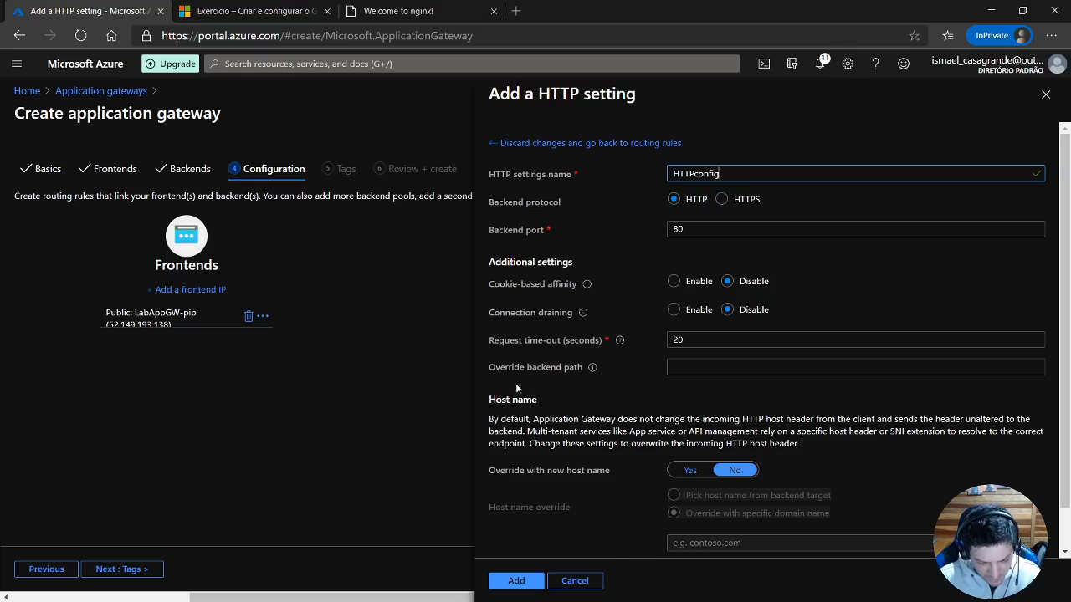
pyautogui.scroll(-2, 600, 384)
pyautogui.scroll(1, 622, 455)
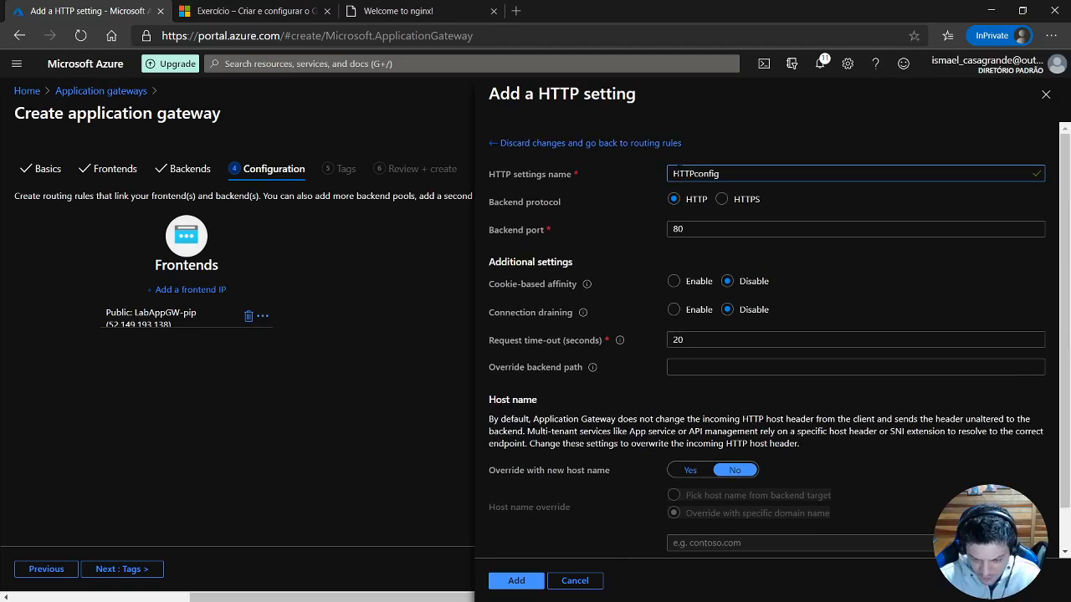
pyautogui.click(541, 588)
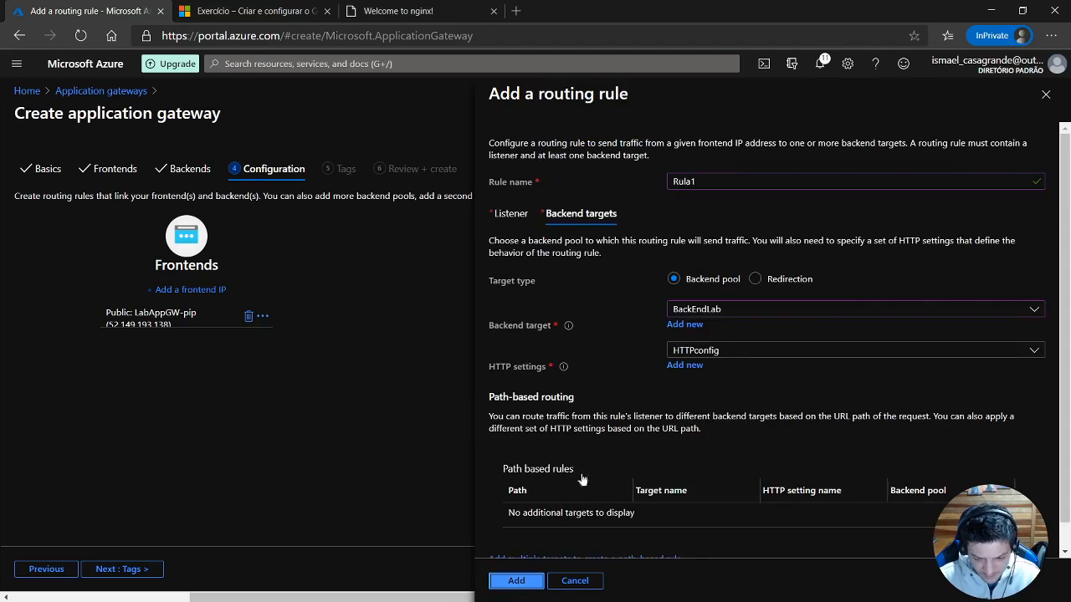
pyautogui.scroll(-1, 612, 360)
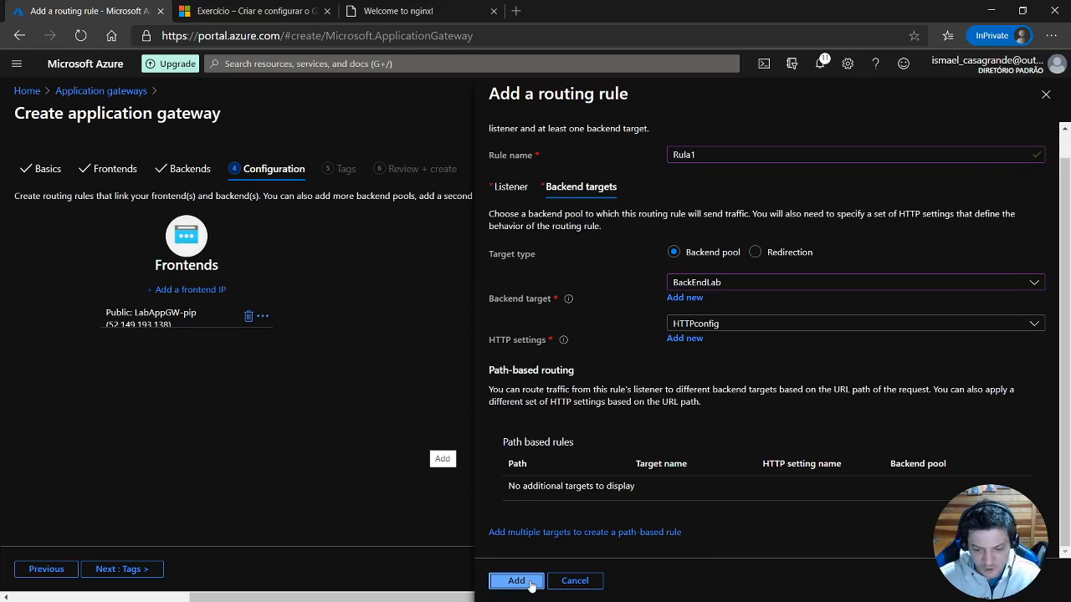
pyautogui.click(516, 581)
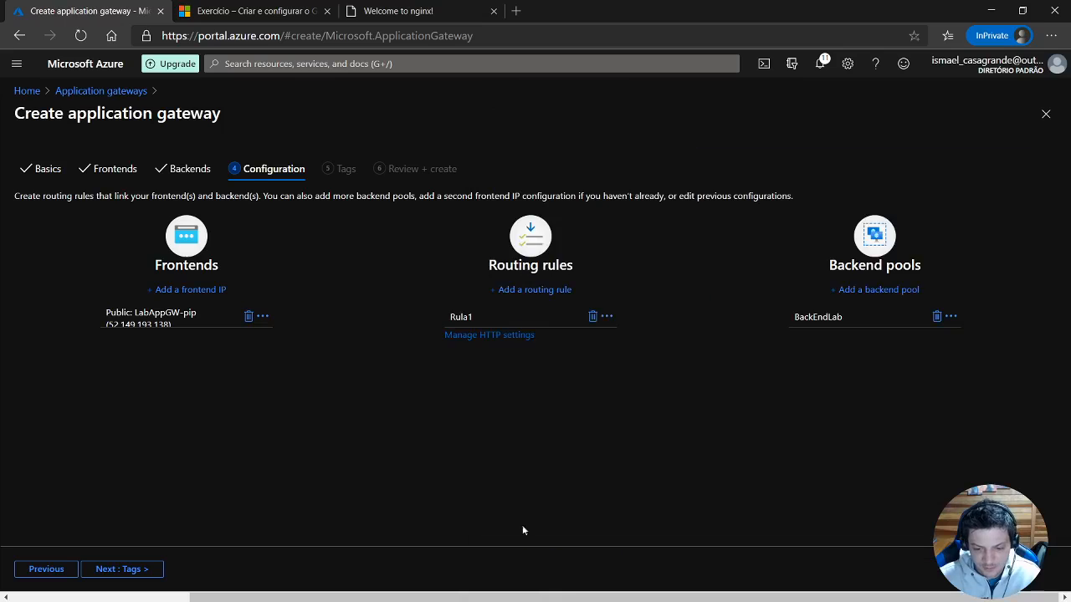
# Leave the tags empty, proceed to the review and create the application gateway.
pyautogui.click(140, 569)
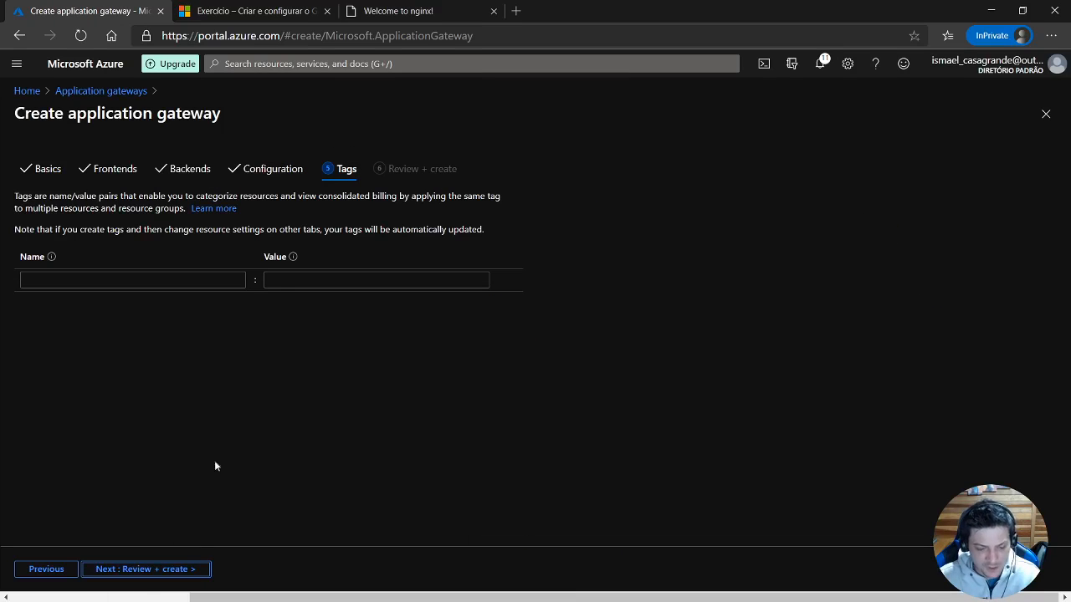
pyautogui.click(108, 572)
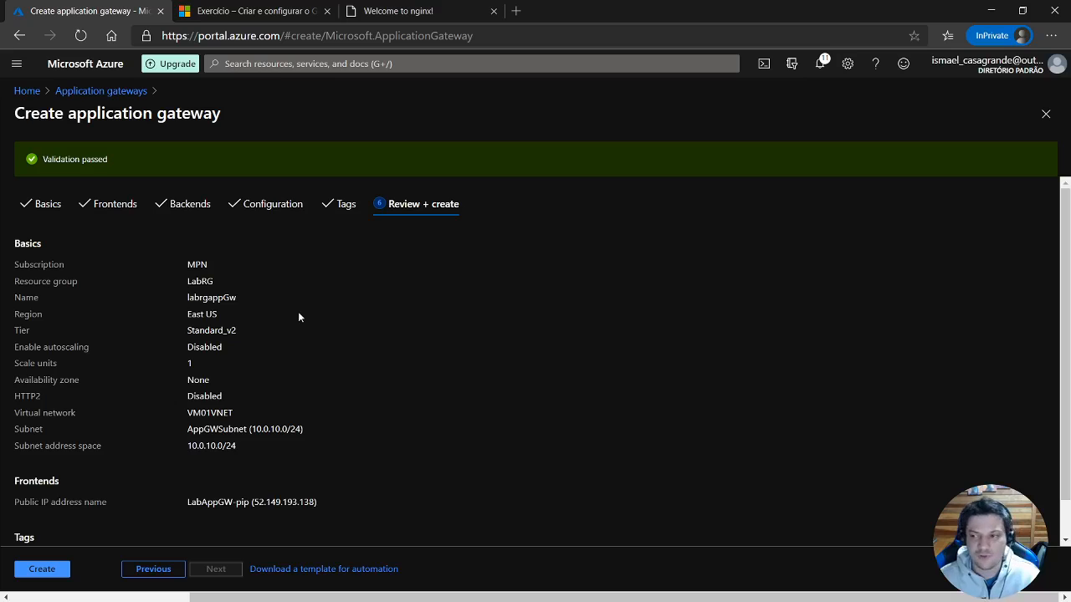
pyautogui.click(42, 569)
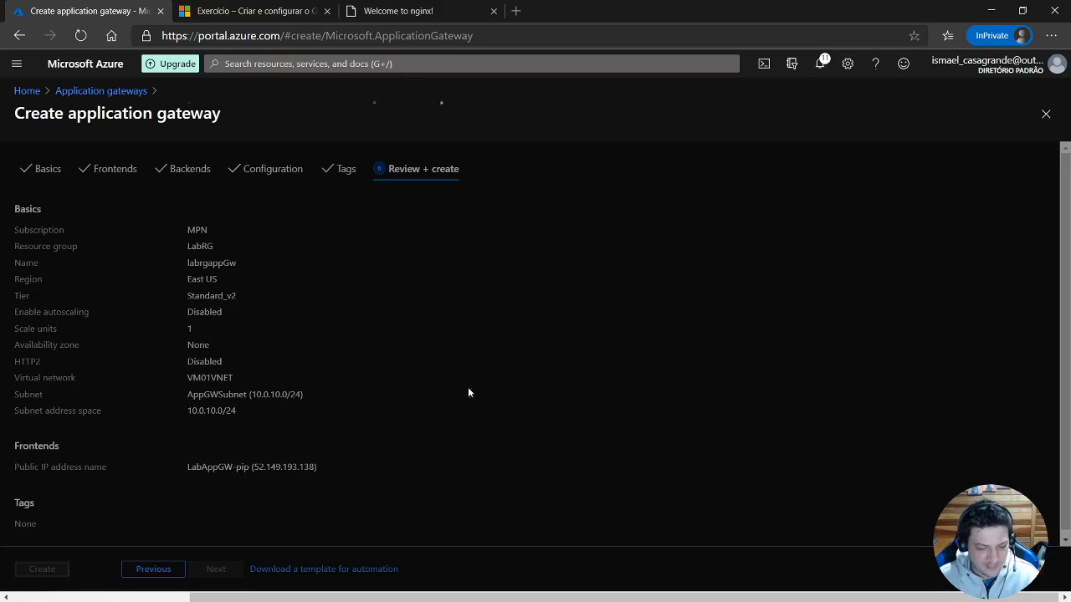
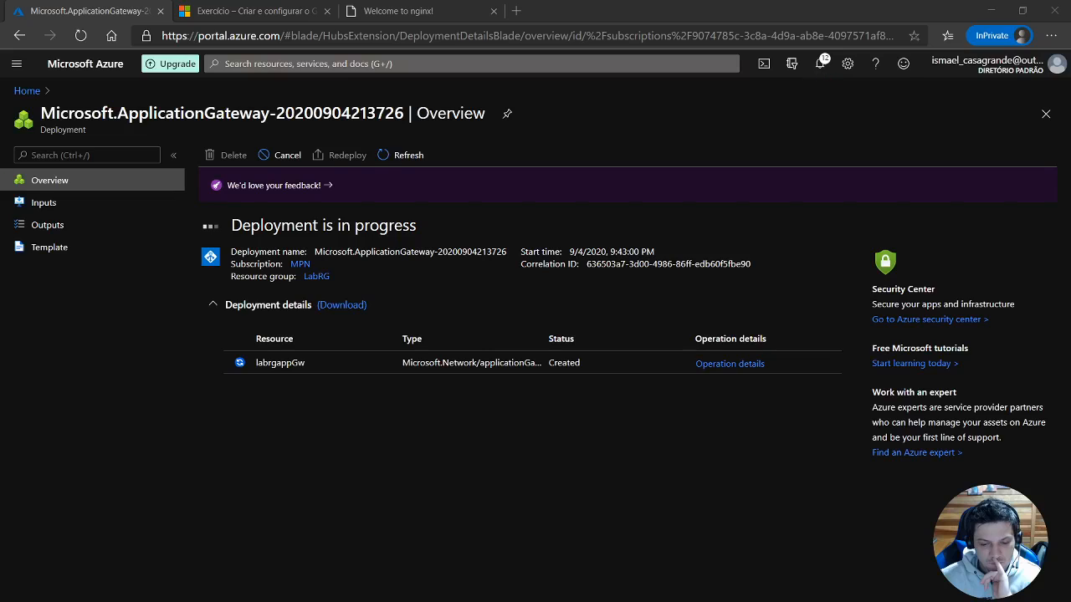
# Check the portal notifications during the application gateway deployment and close them again.
pyautogui.click(820, 65)
pyautogui.click(820, 67)
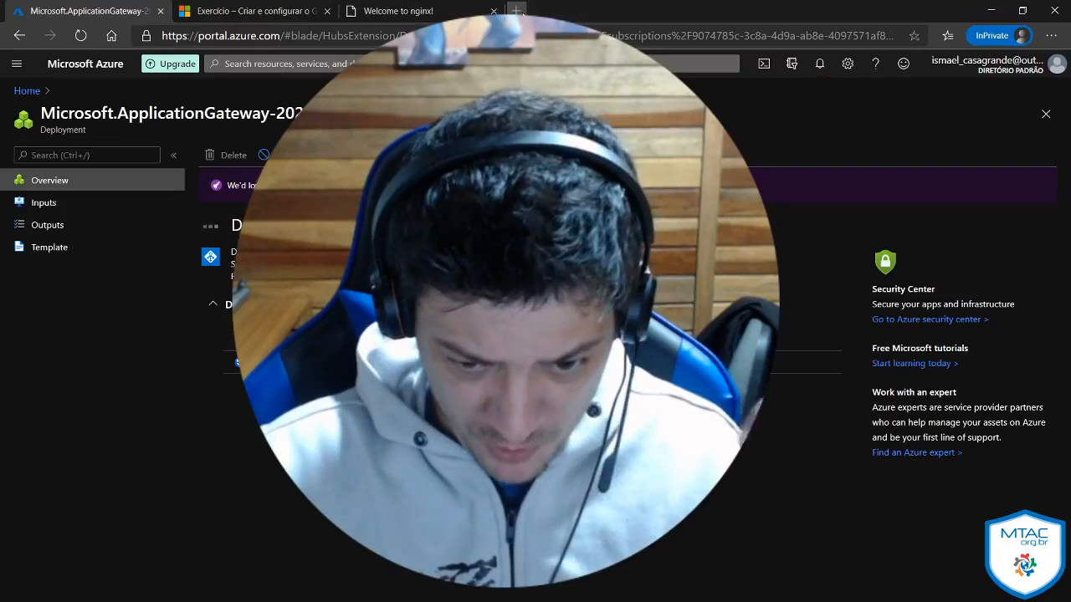
# Search the web for az-103 in a new browser tab and open Microsoft's AZ-103 exam page.
pyautogui.click(517, 10)
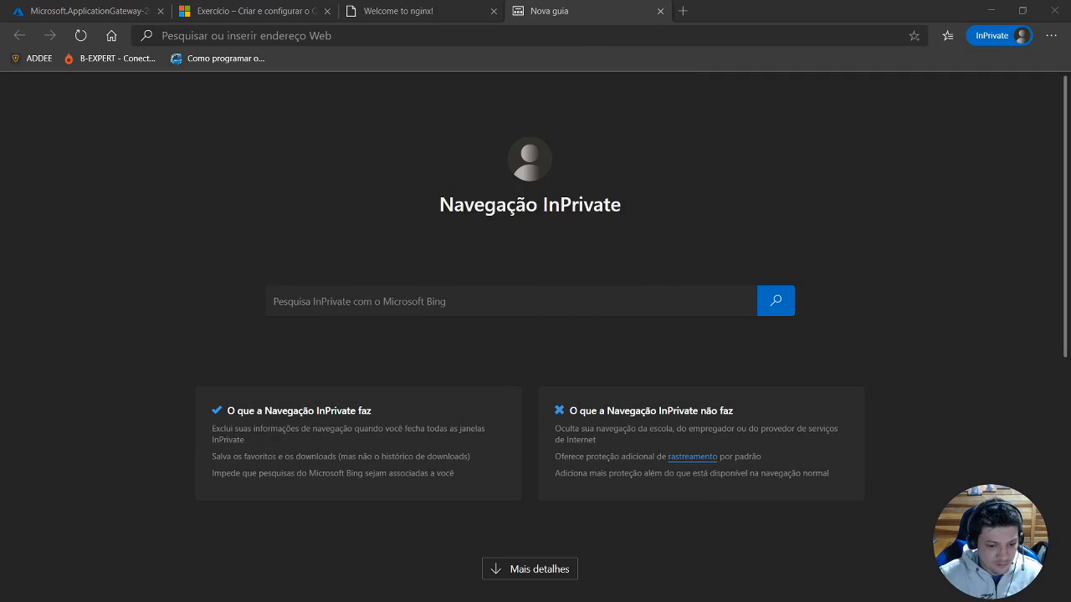
pyautogui.click(665, 34)
pyautogui.write('az')
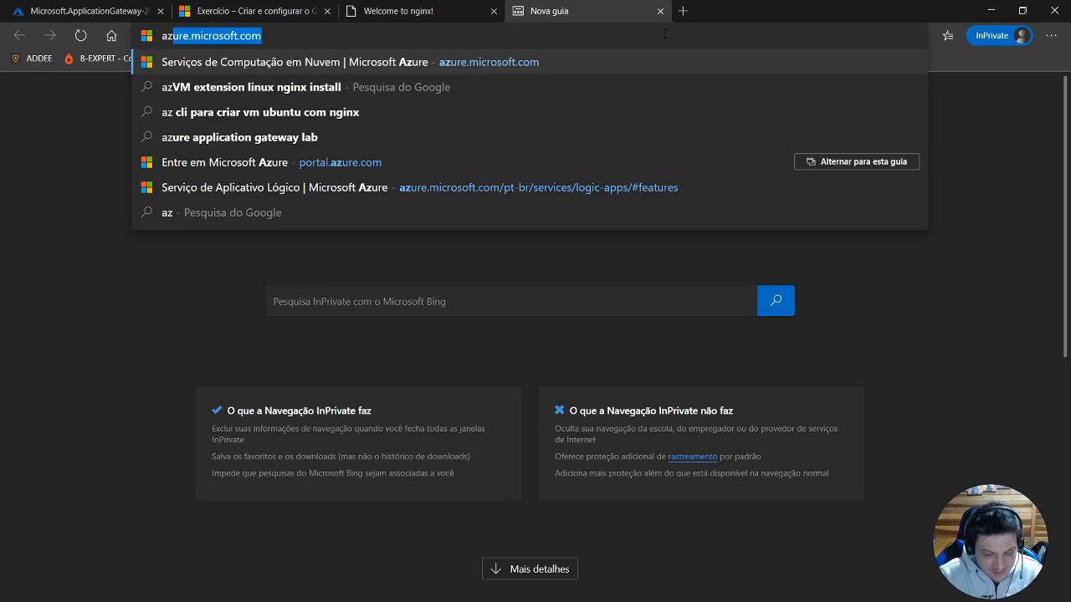
pyautogui.write('-103')
pyautogui.press('Return')
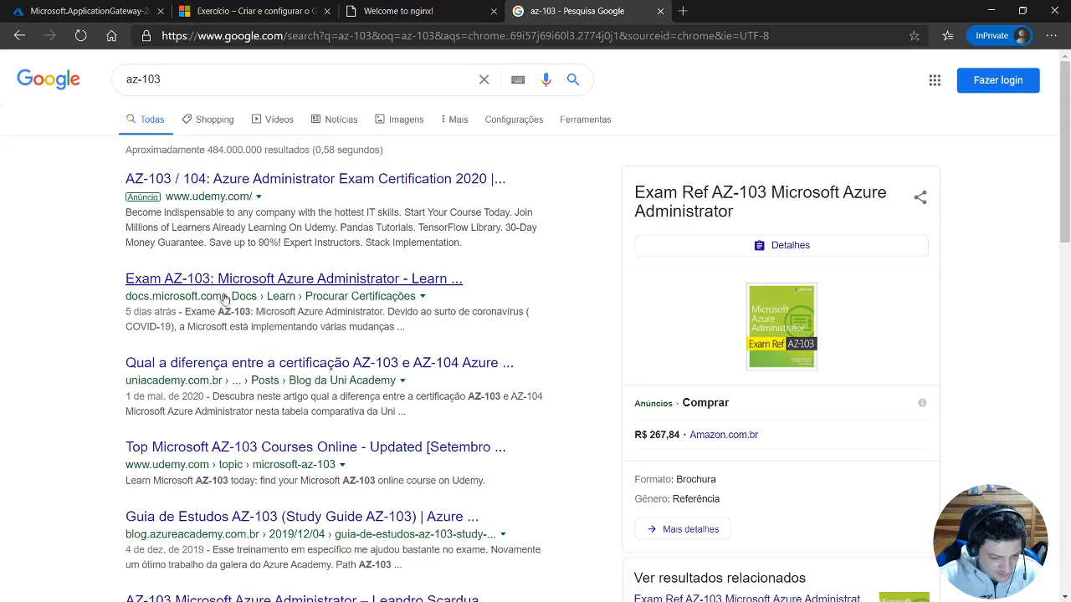
pyautogui.click(231, 282)
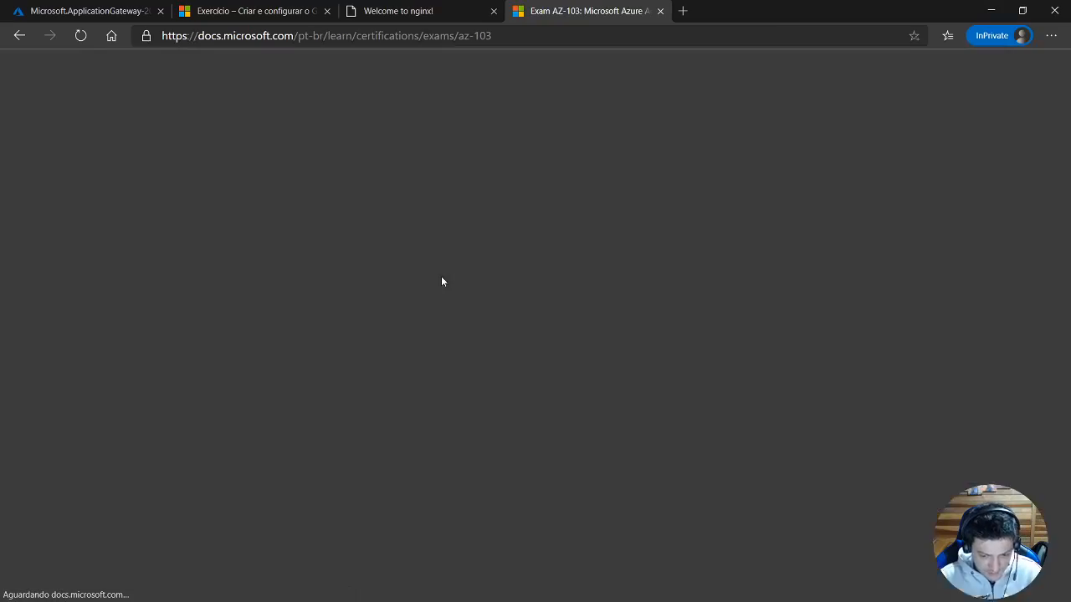
# Examine the AZ-103 exam page, including its retirement notice, scheduling details and measured skills.
pyautogui.scroll(-10, 556, 280)
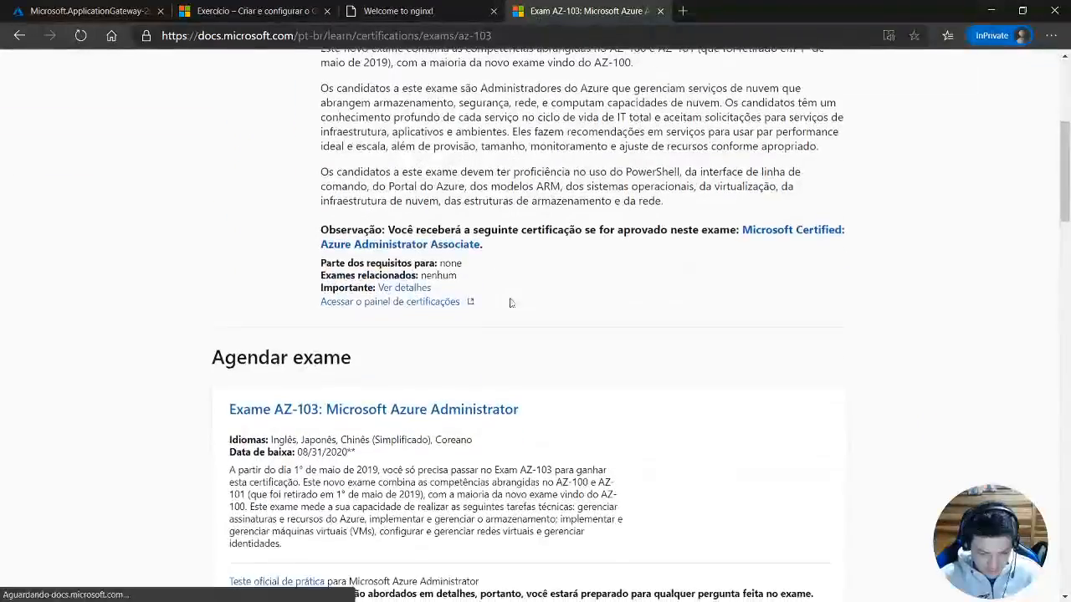
pyautogui.scroll(-1, 469, 335)
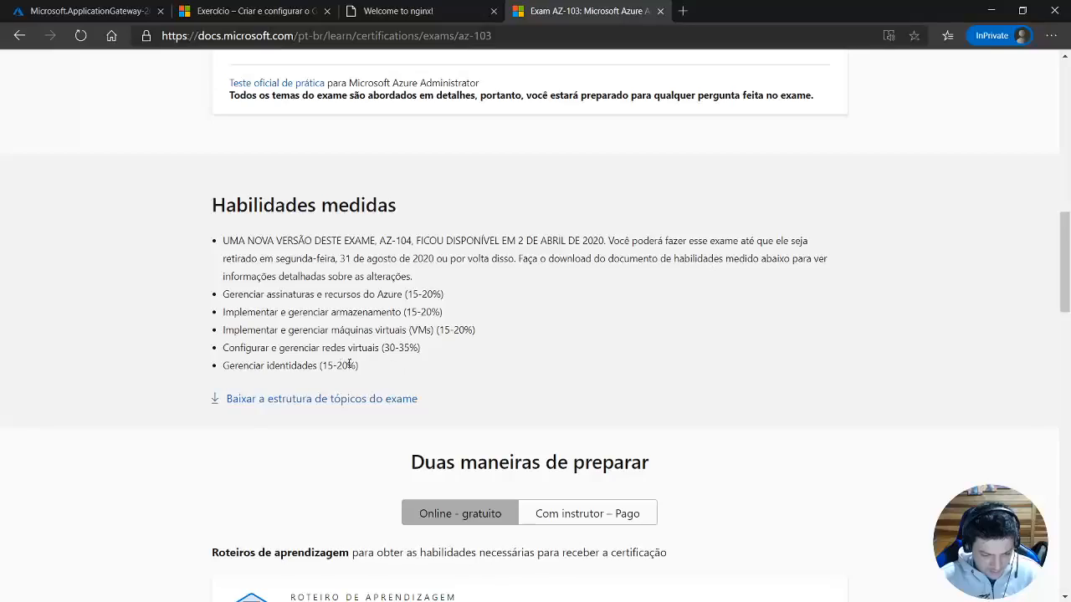
pyautogui.scroll(5, 349, 407)
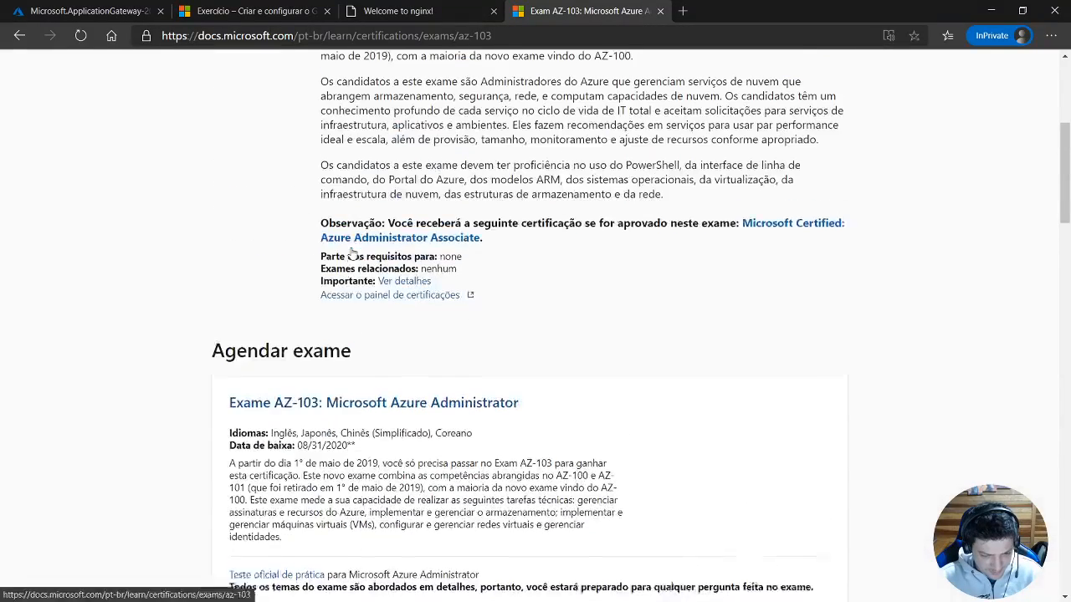
pyautogui.scroll(-3, 379, 339)
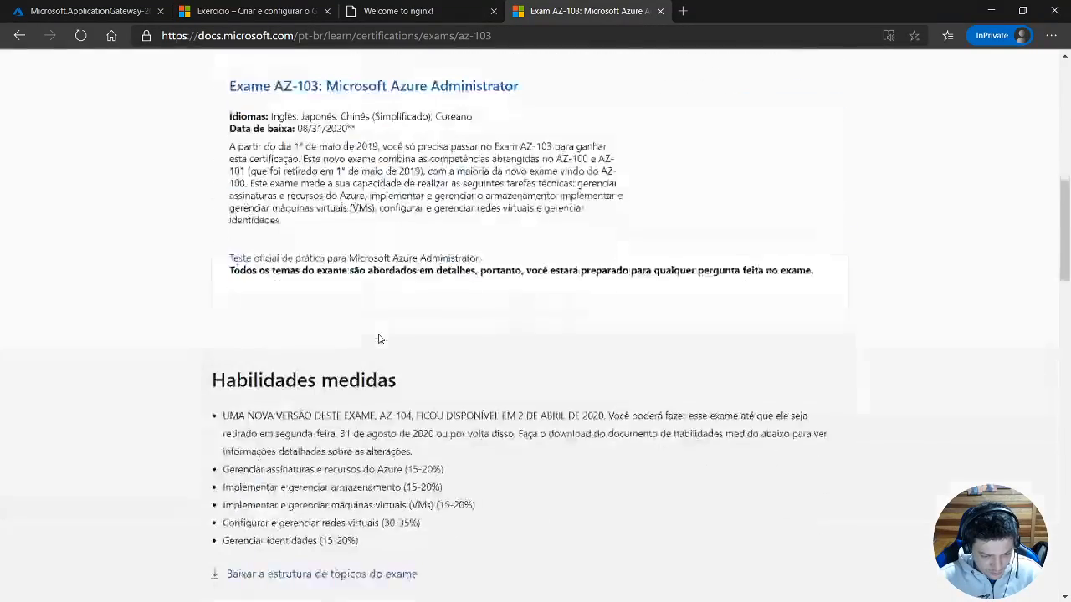
pyautogui.scroll(-3, 379, 339)
pyautogui.scroll(3, 378, 339)
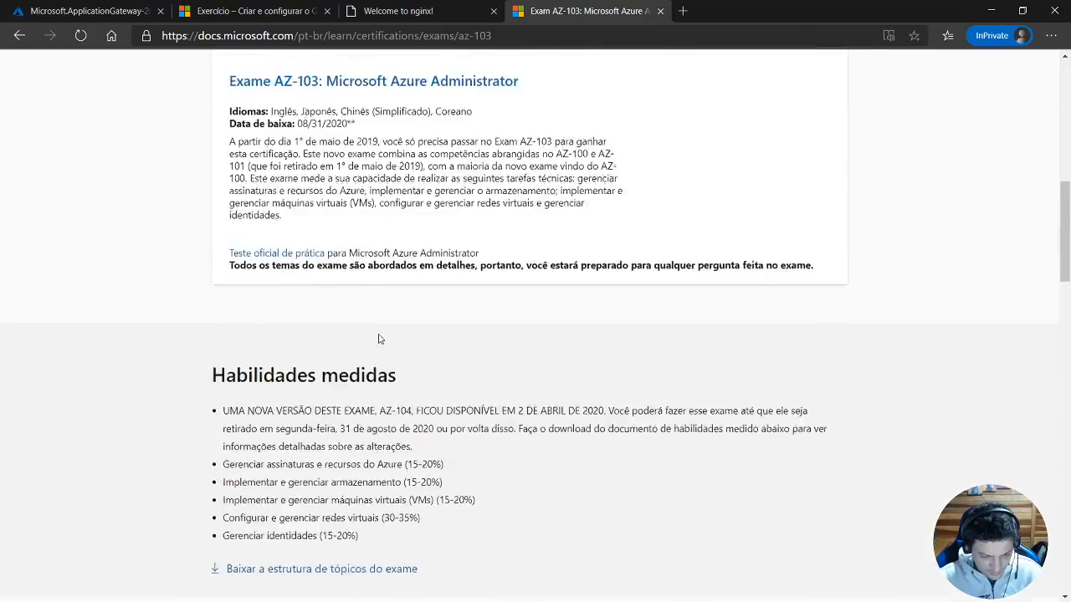
pyautogui.scroll(2, 379, 339)
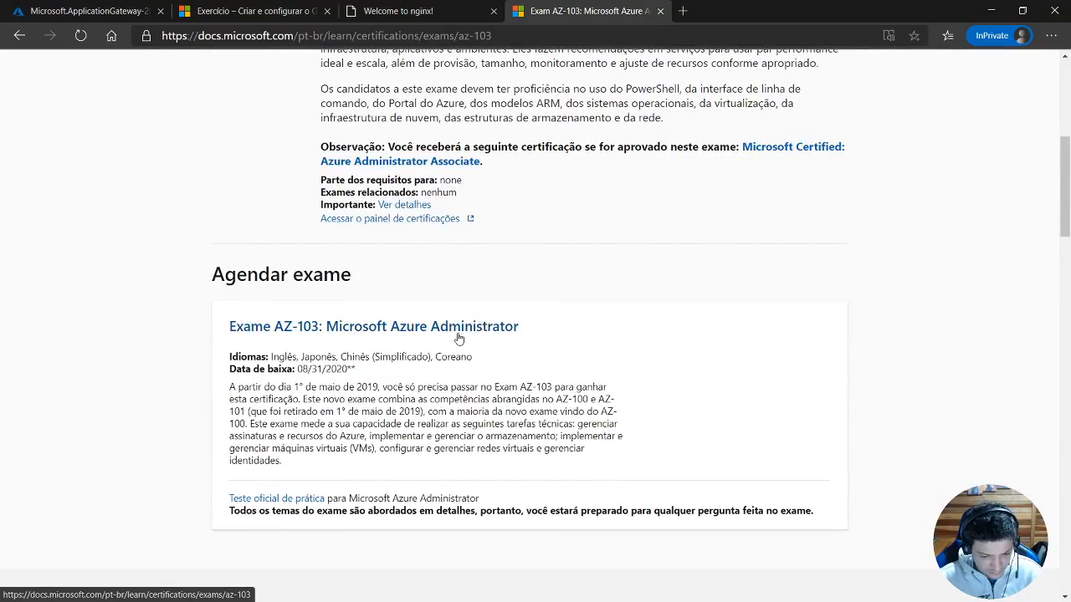
pyautogui.scroll(2, 459, 338)
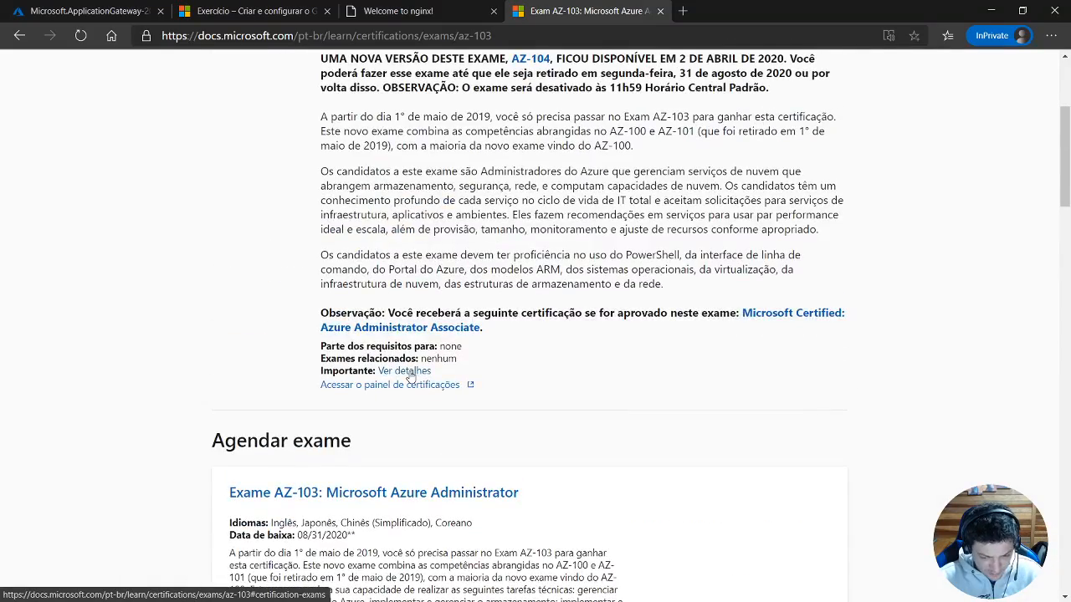
pyautogui.scroll(-5, 410, 376)
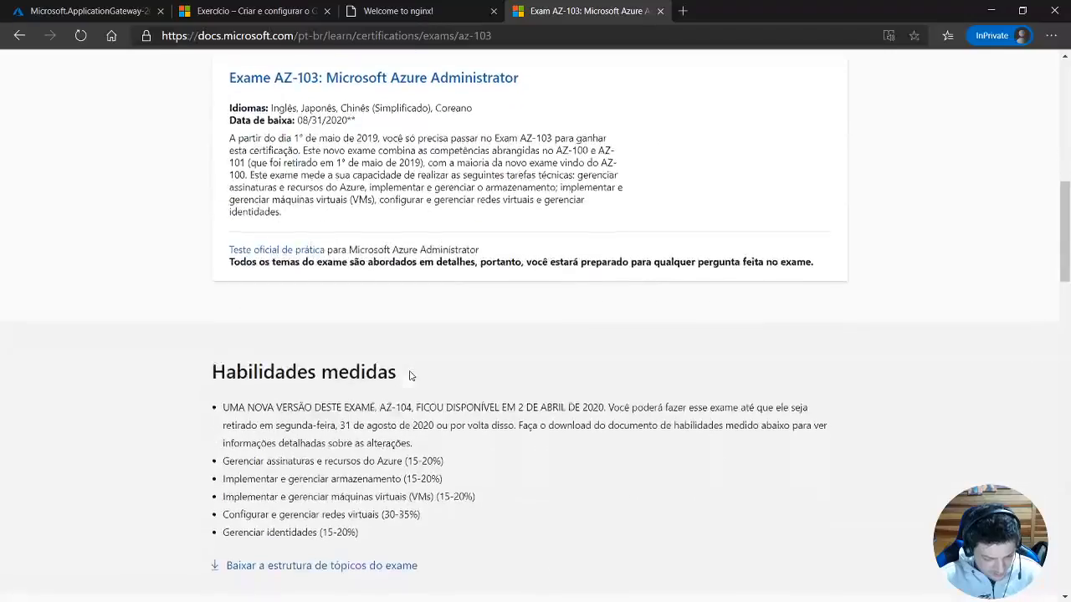
pyautogui.scroll(-2, 410, 376)
pyautogui.scroll(9, 411, 373)
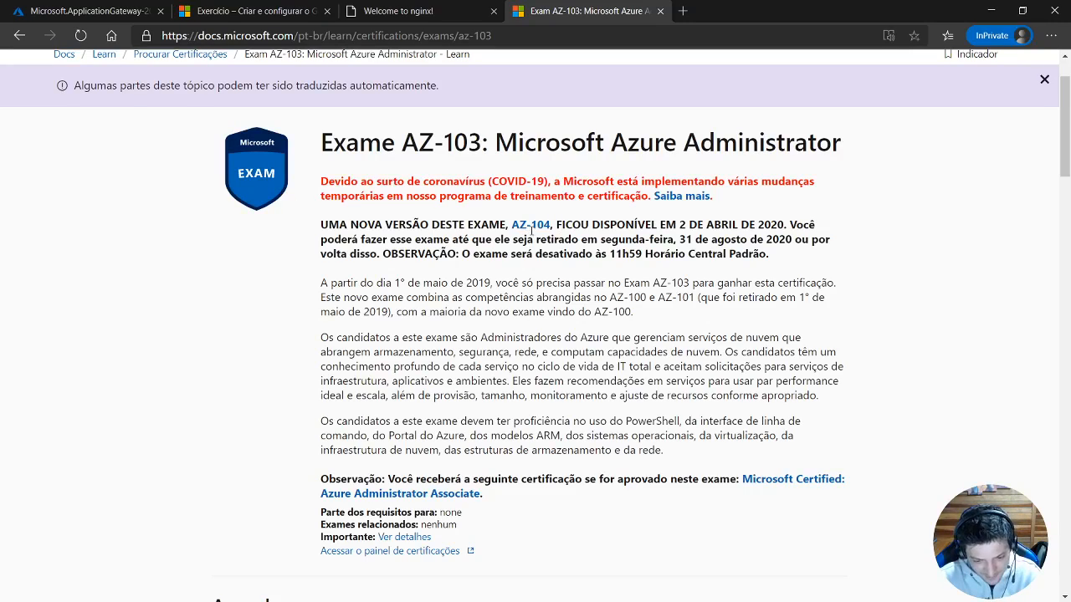
# Go to the replacement AZ-104 exam page and open its exam topic outline in a separate browser tab.
pyautogui.click(531, 227)
pyautogui.scroll(-3, 528, 245)
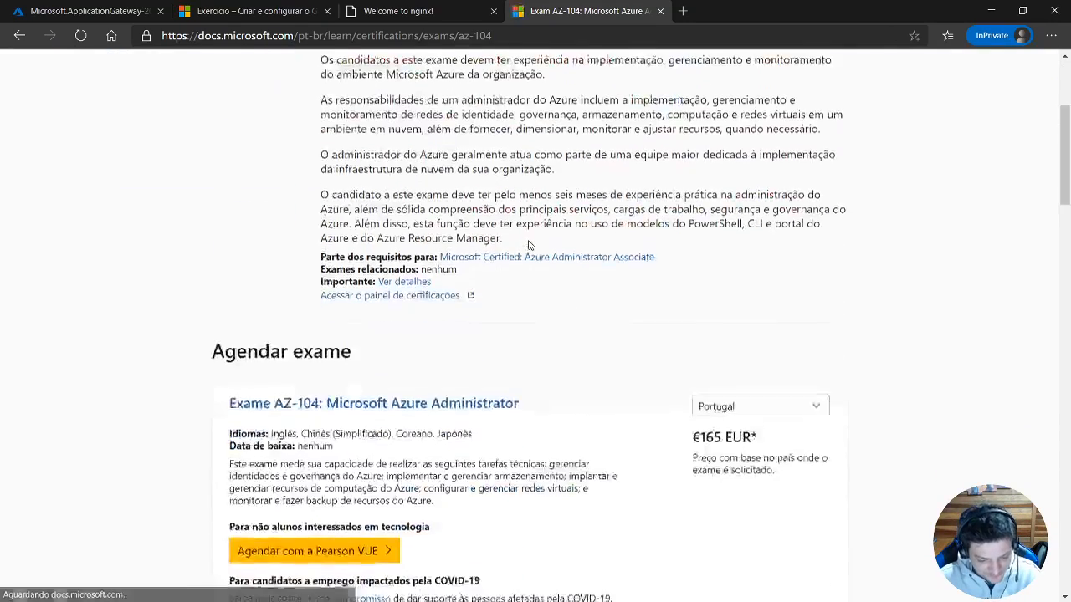
pyautogui.scroll(-7, 528, 244)
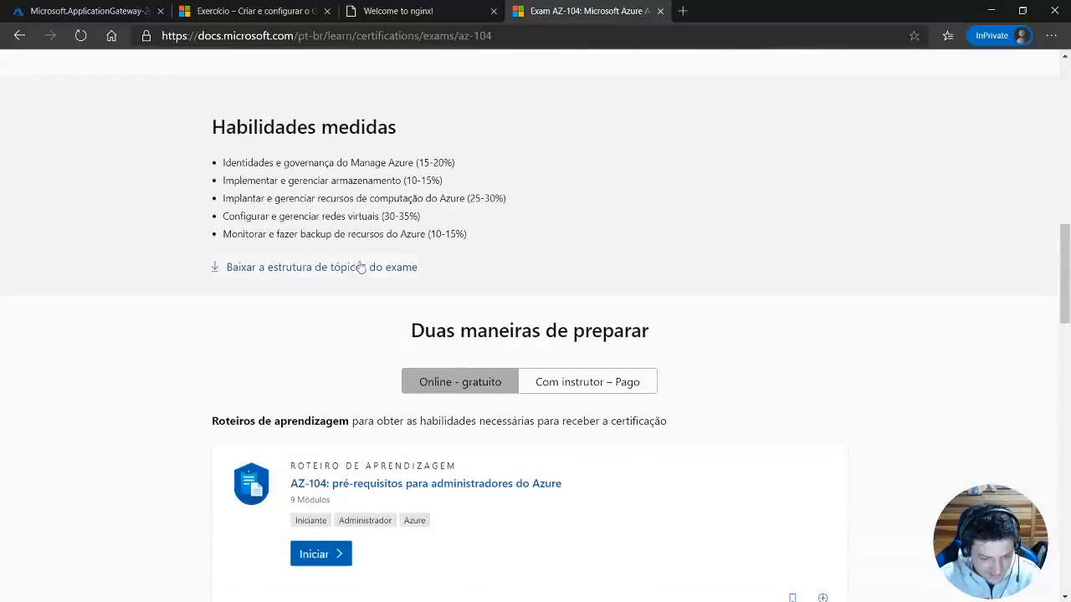
pyautogui.middleClick(360, 268)
pyautogui.click(744, 17)
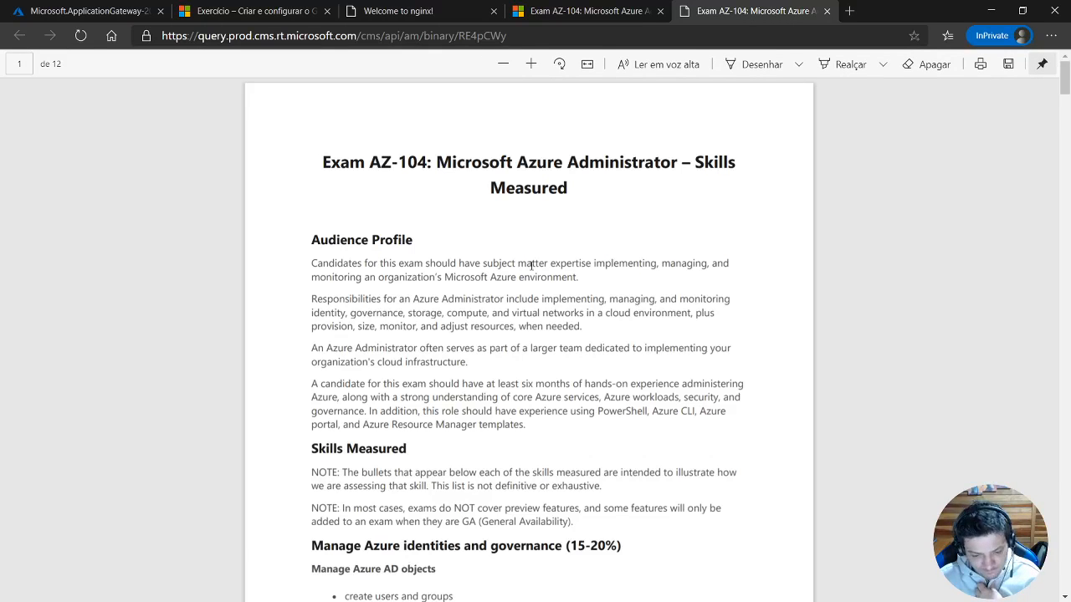
# Review the identity, governance and storage topics in the AZ-104 outline and select the words "using AZCopy".
pyautogui.scroll(-4, 530, 265)
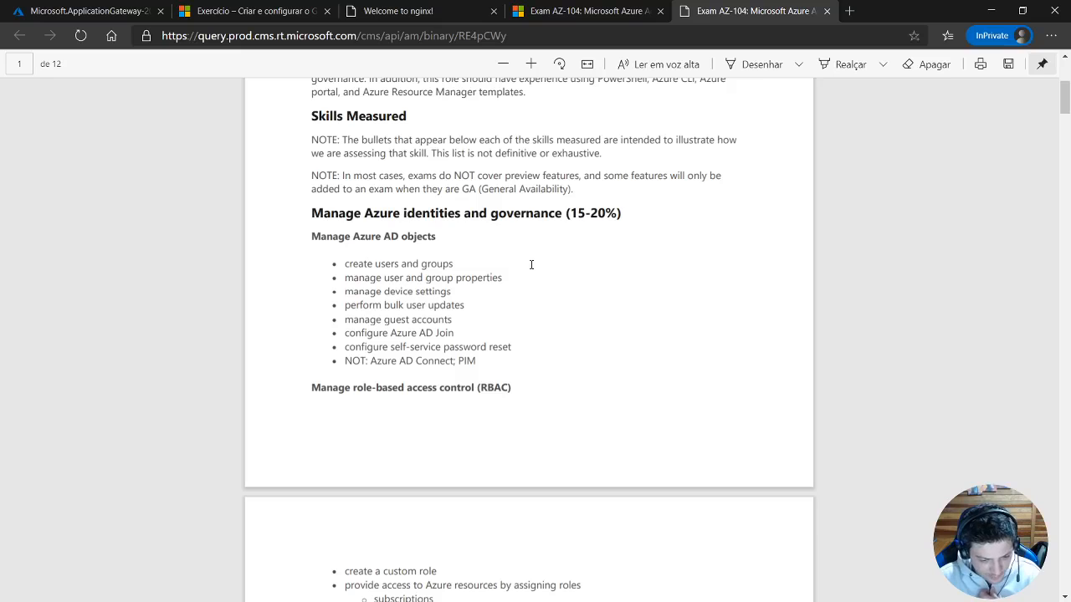
pyautogui.scroll(-7, 531, 265)
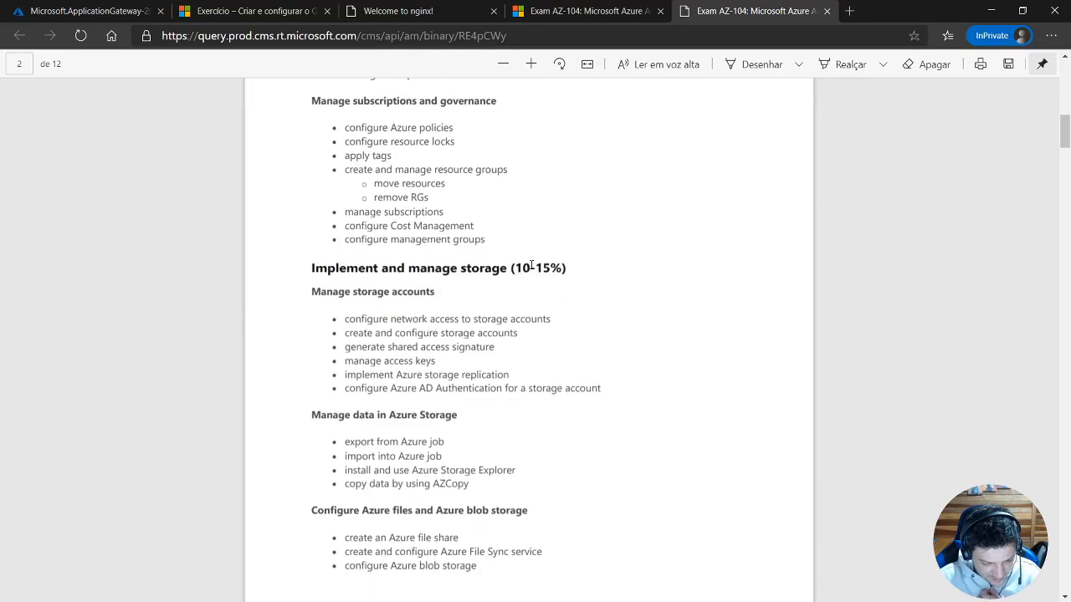
pyautogui.scroll(-2, 532, 264)
pyautogui.scroll(-2, 531, 261)
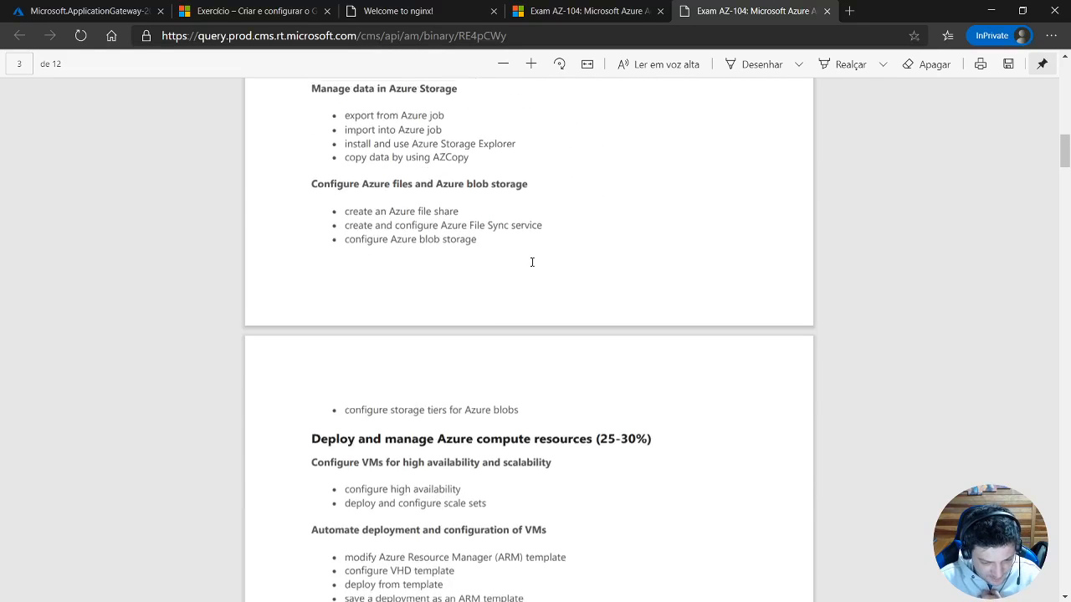
pyautogui.scroll(2, 531, 263)
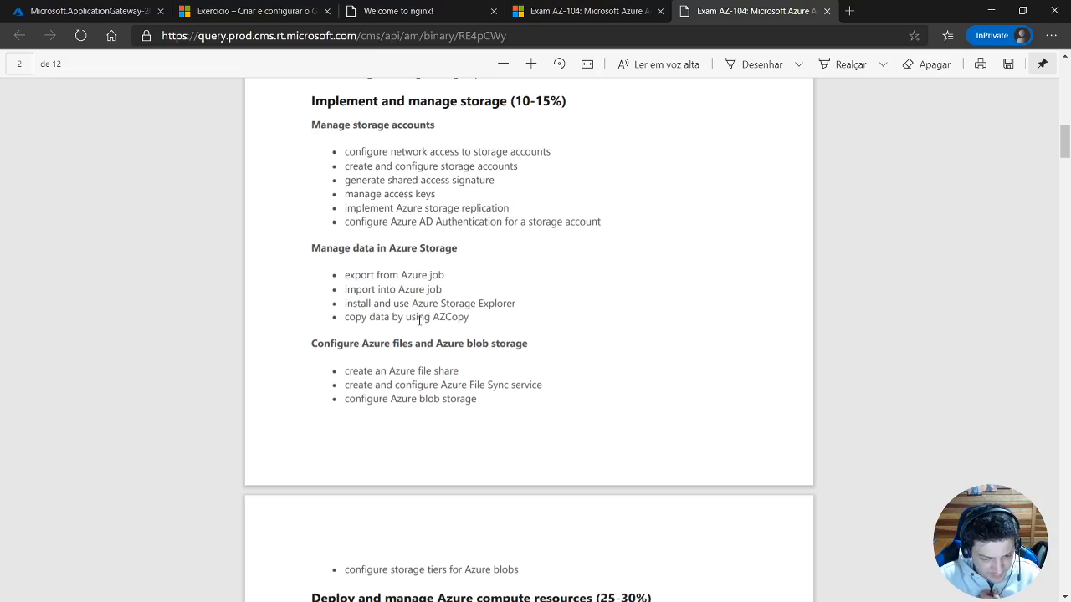
pyautogui.moveTo(407, 319); pyautogui.dragTo(469, 318)
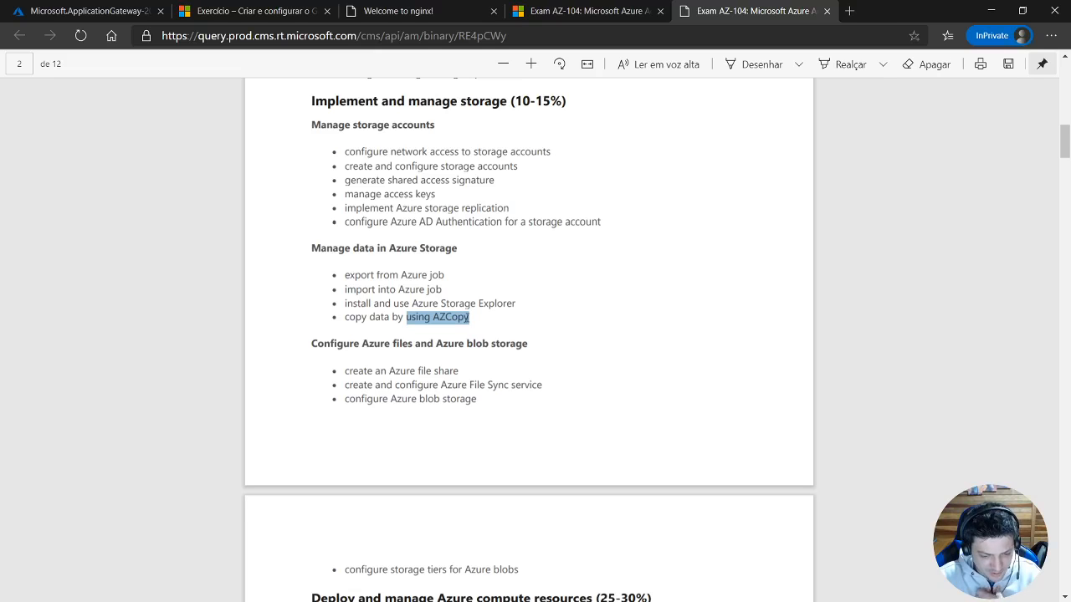
# Review the compute and virtual networking topics, selecting the load balancing entries on Application Gateway and on Traffic Manager, FrontDoor and PrivateLink.
pyautogui.scroll(-5, 503, 315)
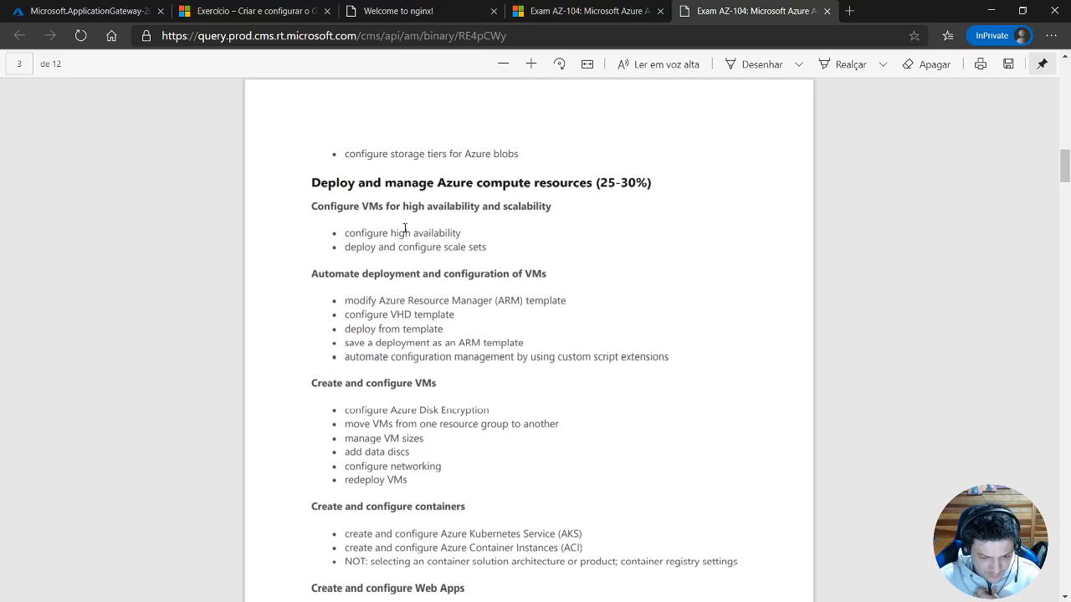
pyautogui.scroll(-7, 358, 366)
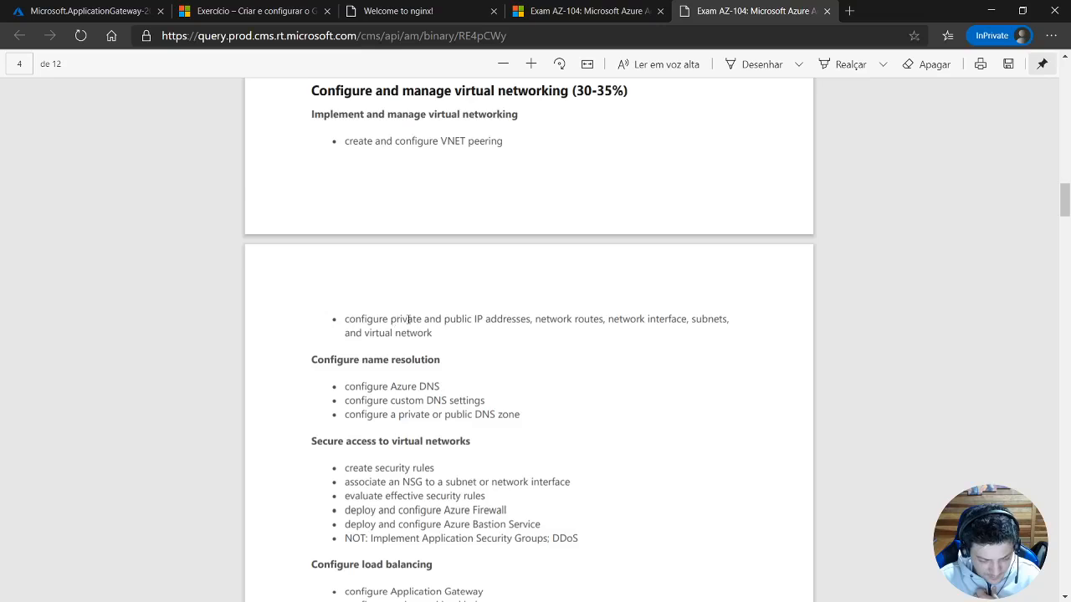
pyautogui.scroll(-2, 410, 314)
pyautogui.scroll(-2, 418, 282)
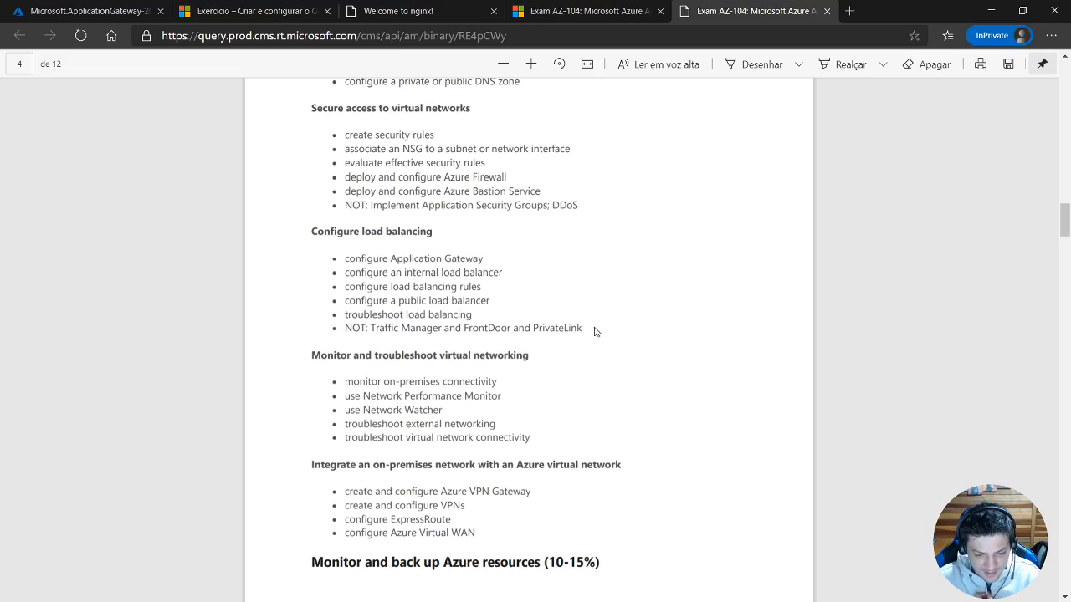
pyautogui.moveTo(593, 330); pyautogui.dragTo(485, 261)
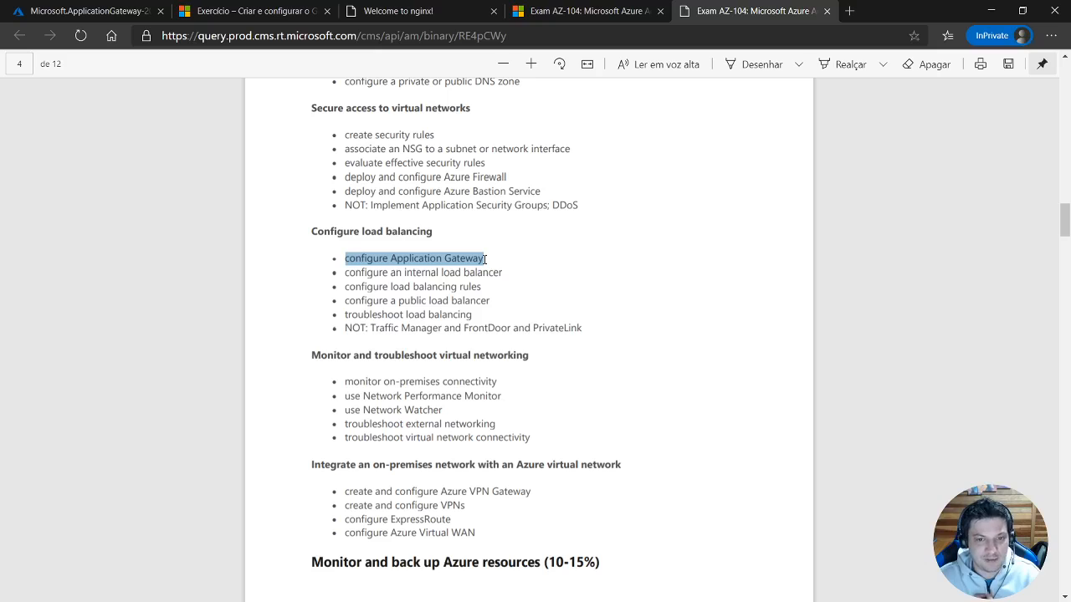
pyautogui.doubleClick(485, 260)
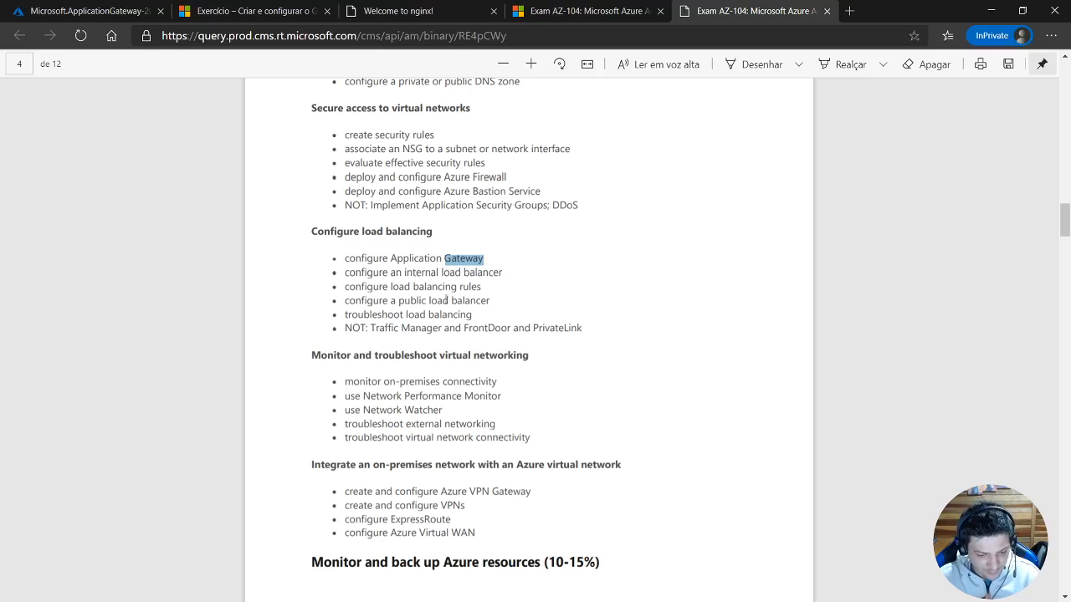
pyautogui.moveTo(346, 329); pyautogui.dragTo(591, 328)
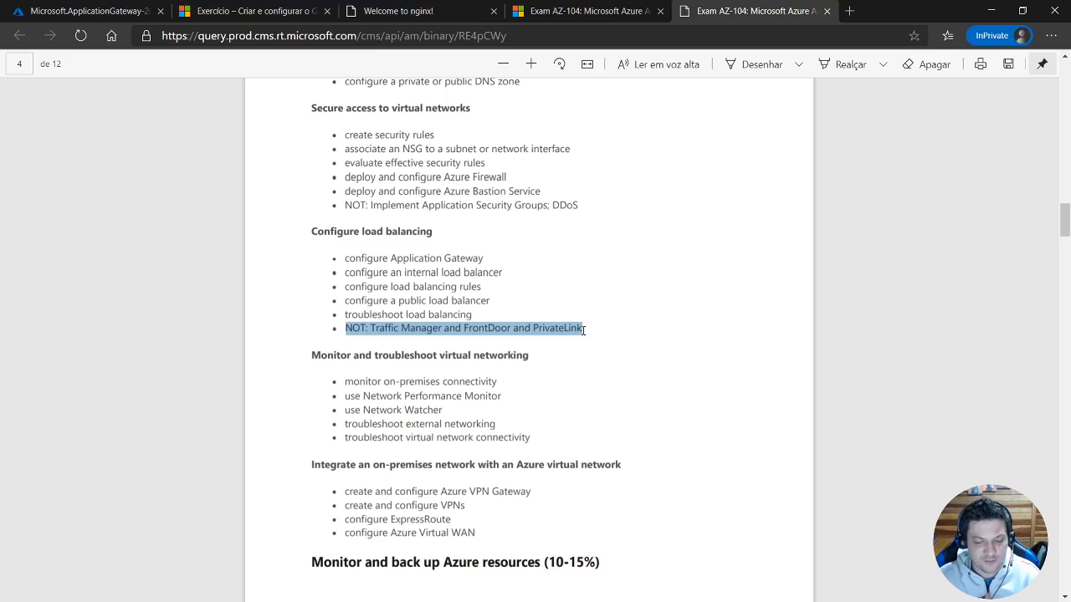
# Review the monitoring and backup topics and the start of the AZ-103/104 comparison table.
pyautogui.scroll(-2, 594, 333)
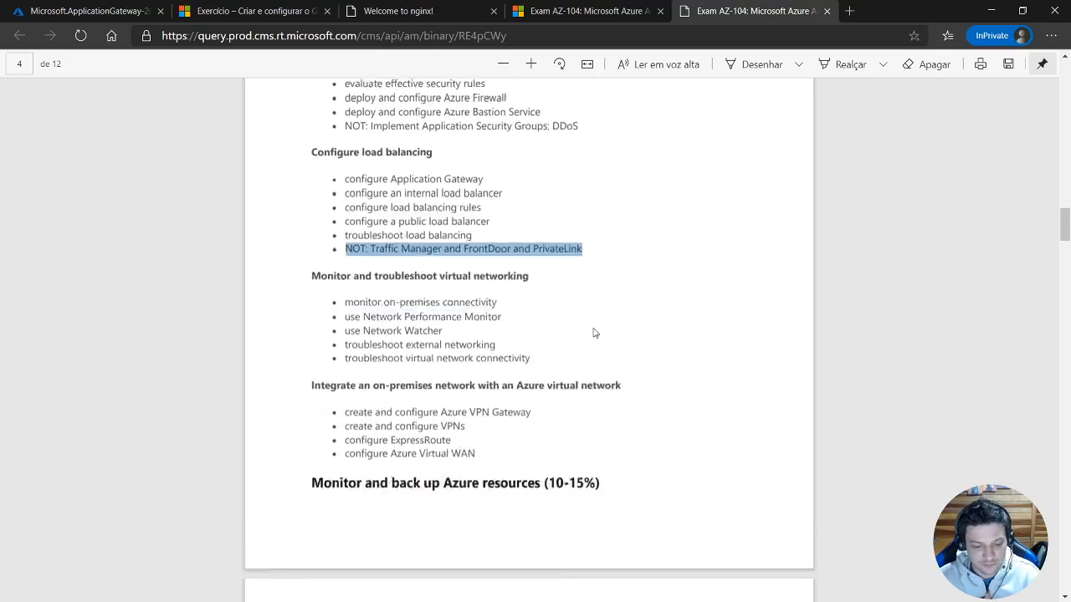
pyautogui.scroll(-4, 511, 303)
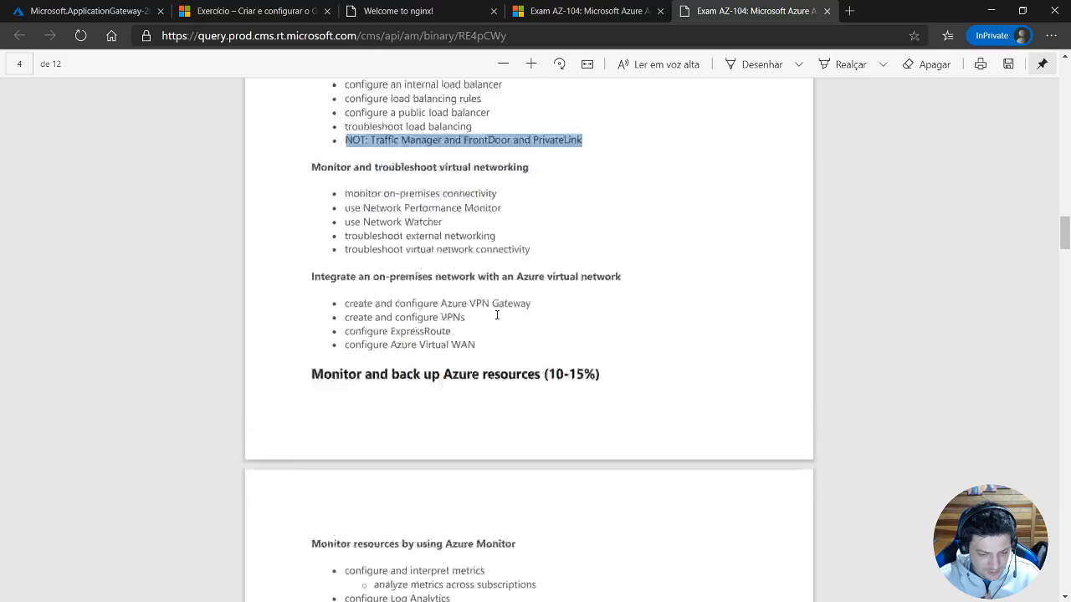
pyautogui.scroll(-2, 467, 283)
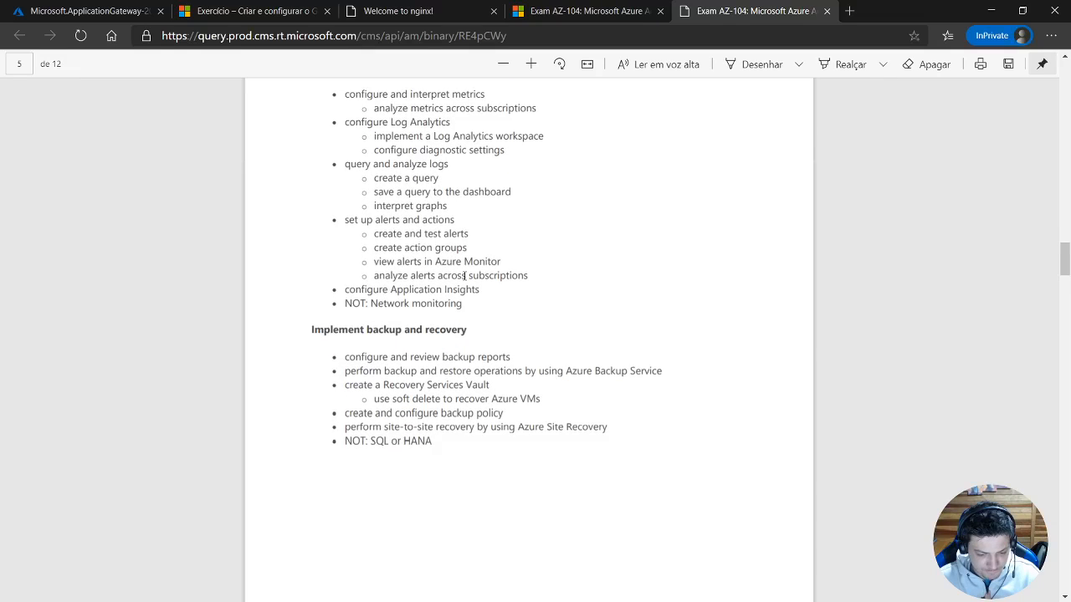
pyautogui.scroll(-1, 465, 277)
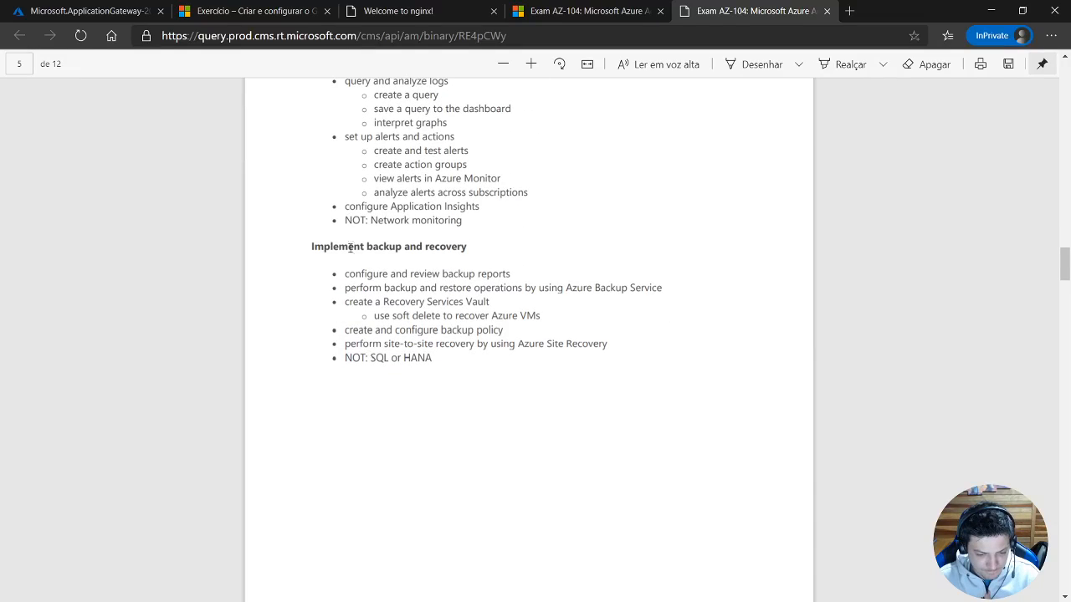
pyautogui.scroll(-6, 418, 276)
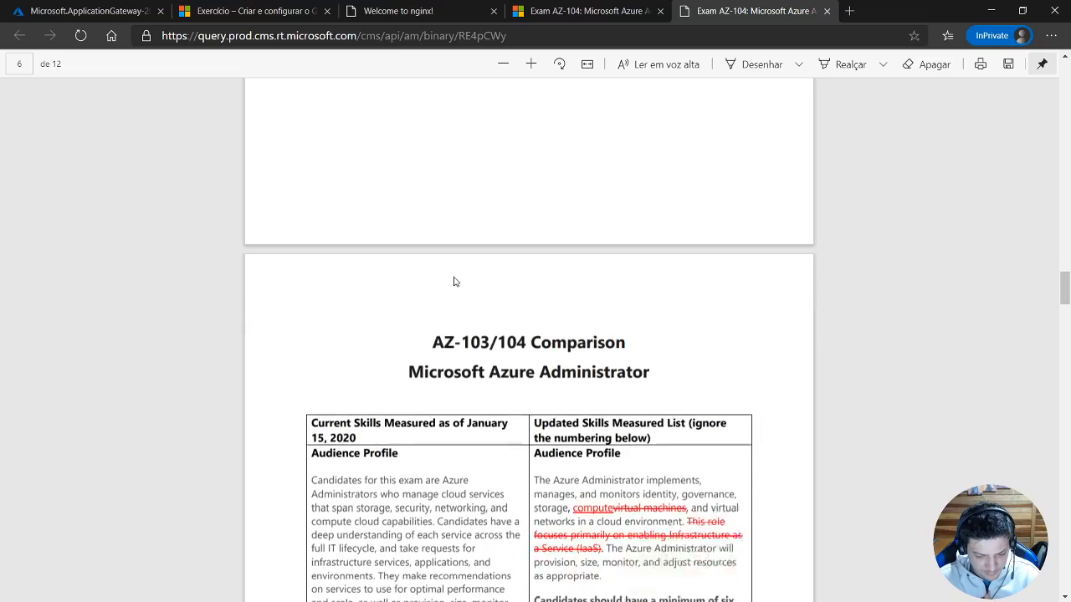
pyautogui.scroll(2, 454, 282)
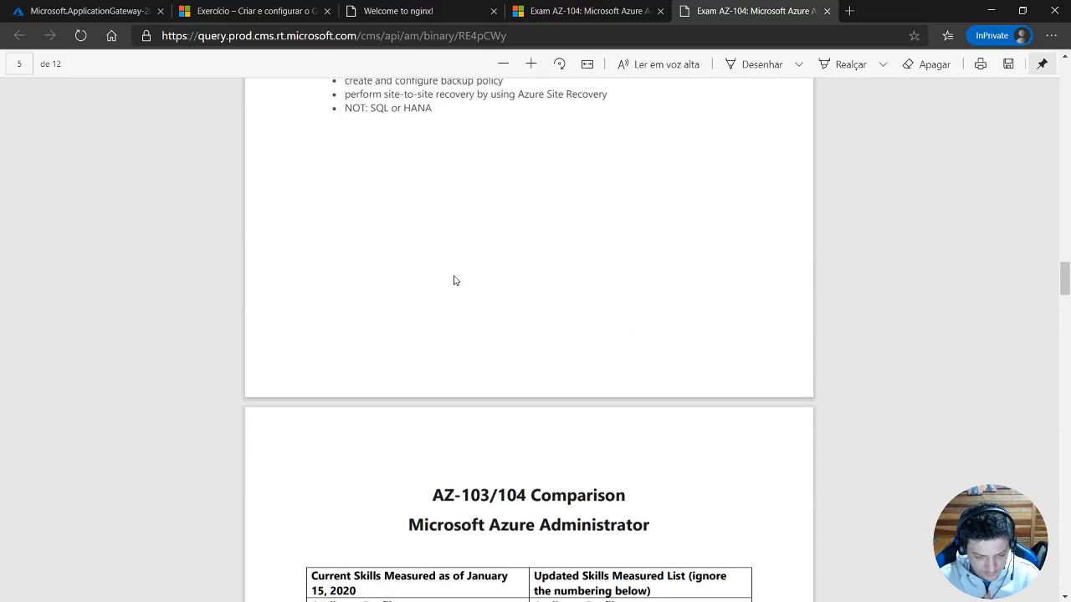
pyautogui.scroll(-4, 455, 281)
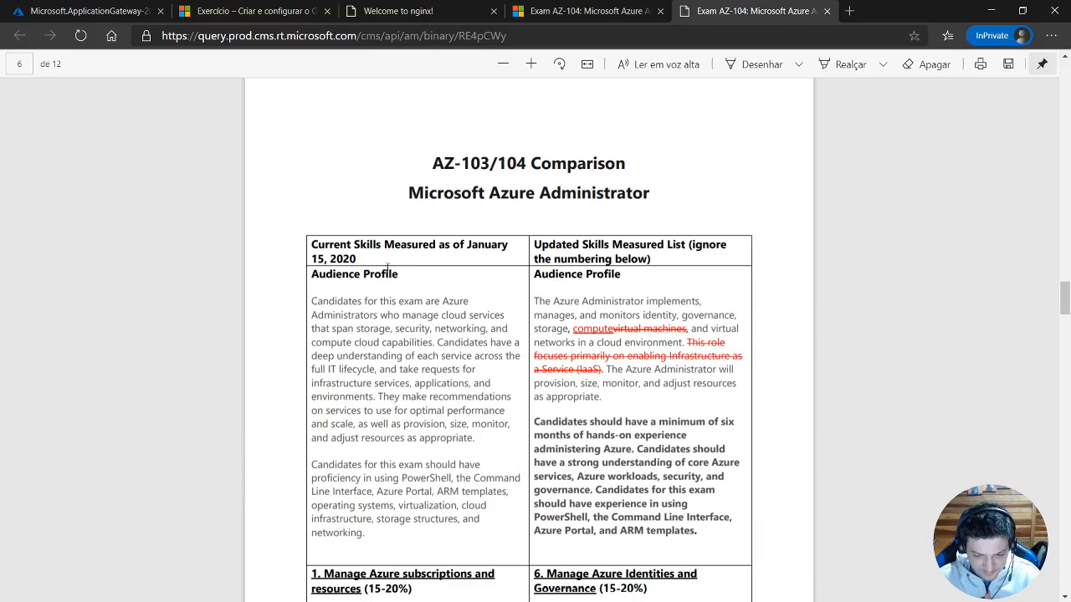
# Examine the AZ-103/104 comparison table from the audience profile through the backup and recovery topics on the last page.
pyautogui.scroll(-3, 387, 268)
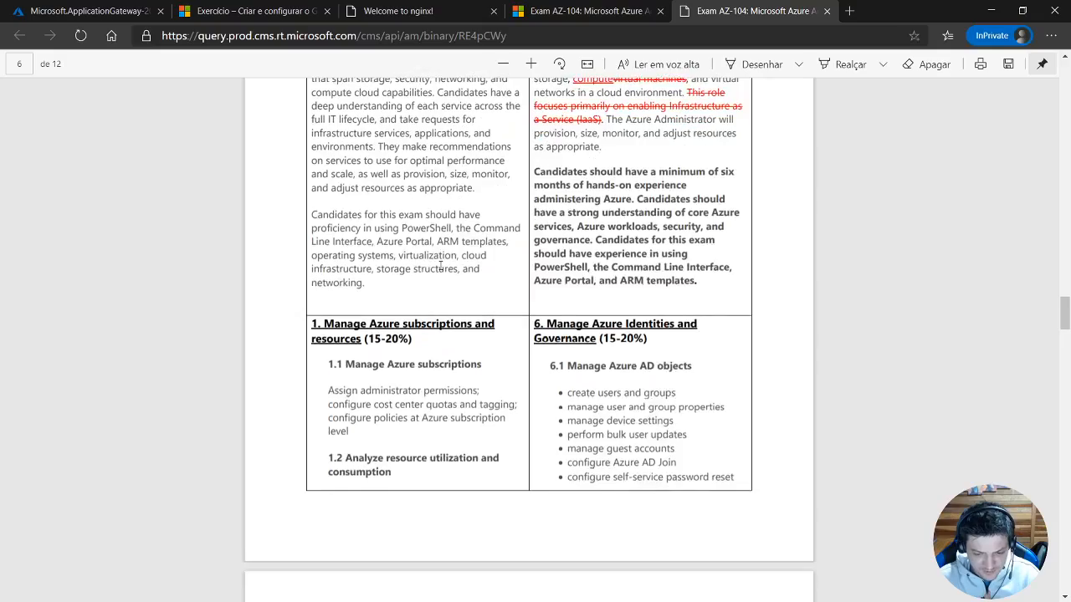
pyautogui.scroll(3, 441, 266)
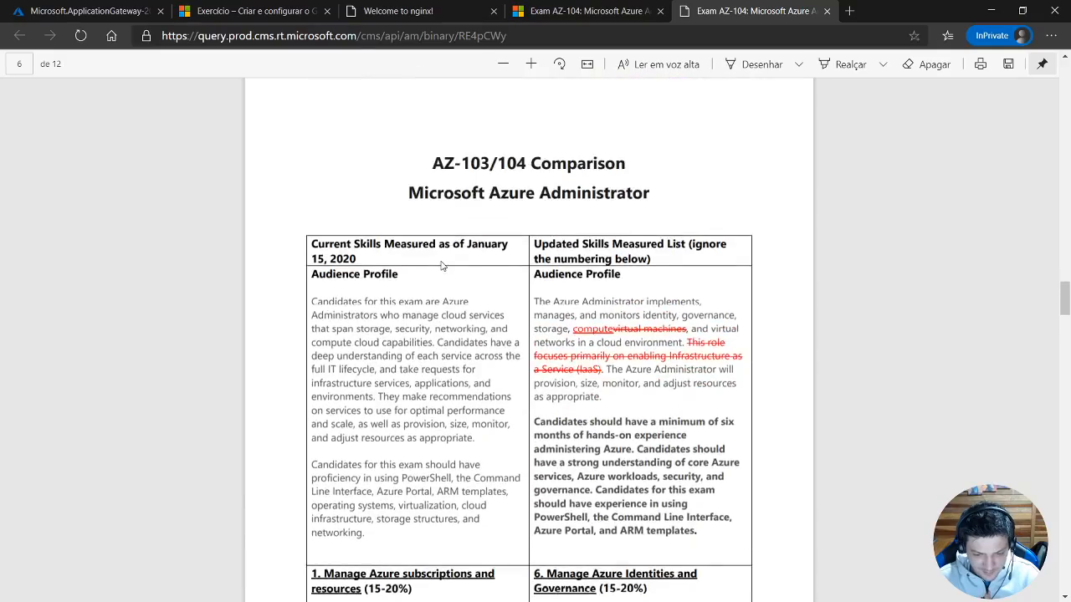
pyautogui.scroll(-12, 442, 266)
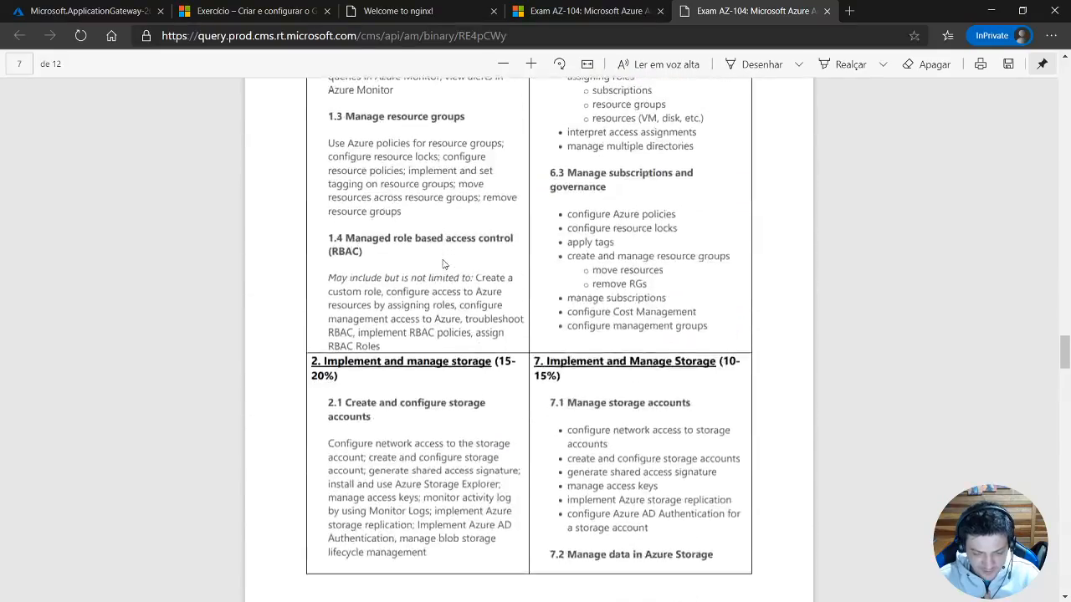
pyautogui.scroll(-15, 443, 264)
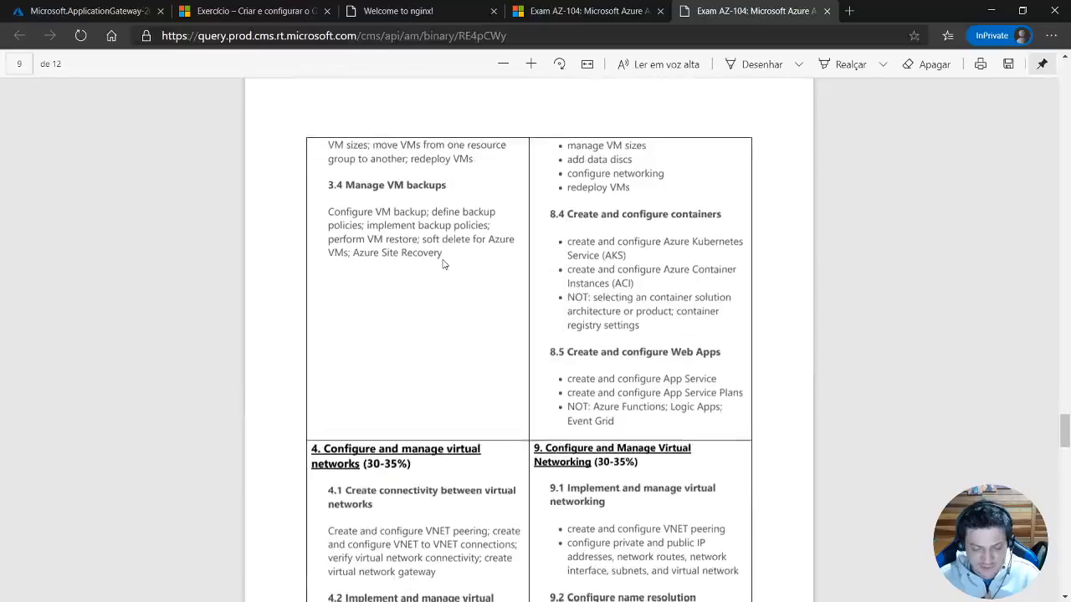
pyautogui.scroll(-15, 443, 264)
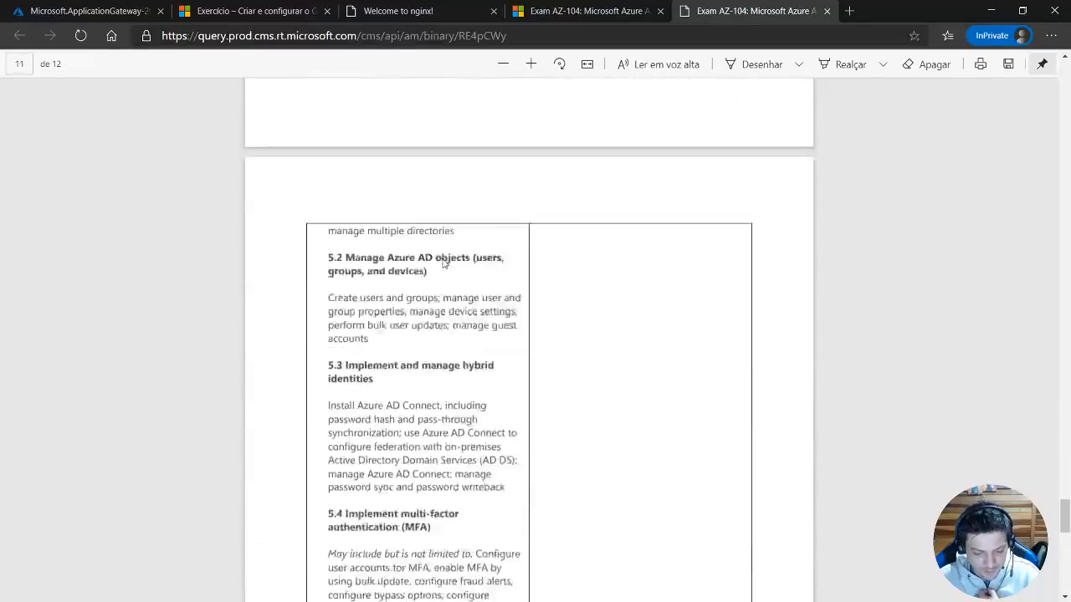
pyautogui.scroll(-15, 443, 262)
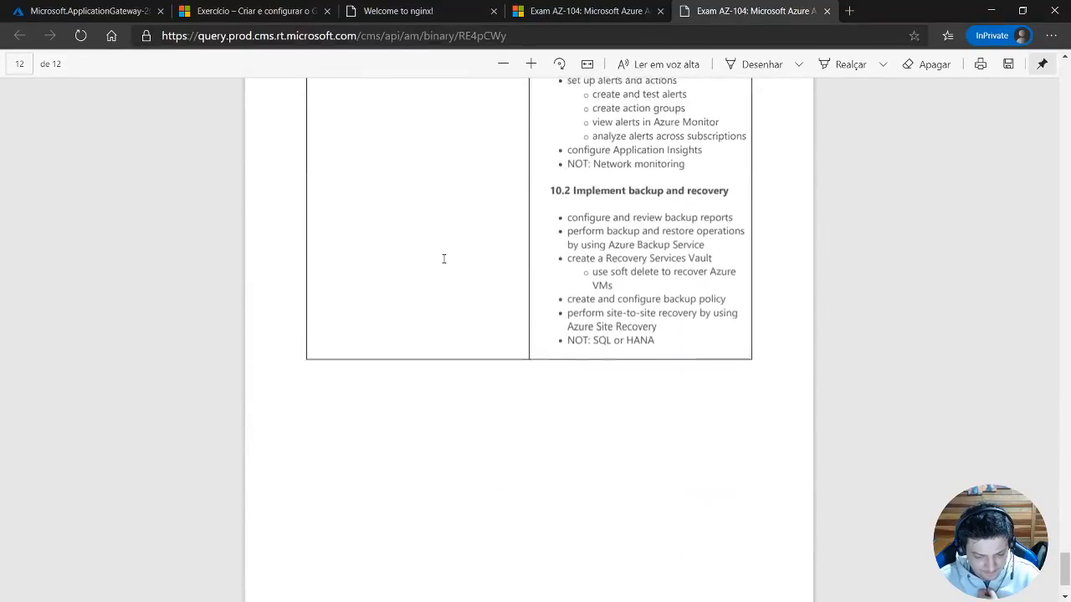
pyautogui.scroll(-3, 443, 259)
pyautogui.scroll(20, 444, 258)
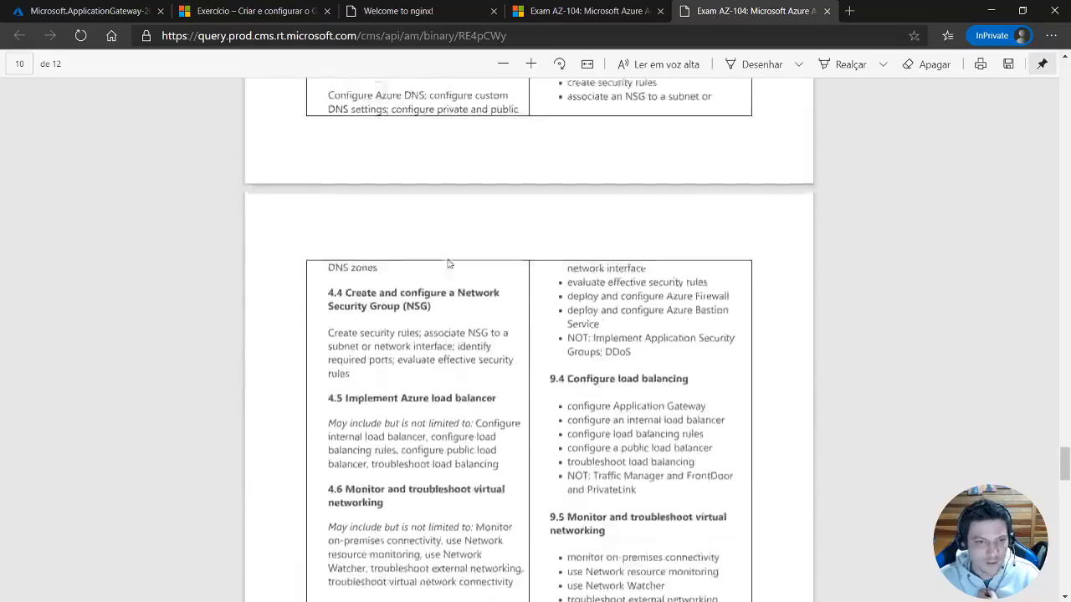
pyautogui.scroll(15, 447, 265)
# Return to the Azure portal to check the deployment status of application gateway labrgappGw.
pyautogui.click(84, 11)
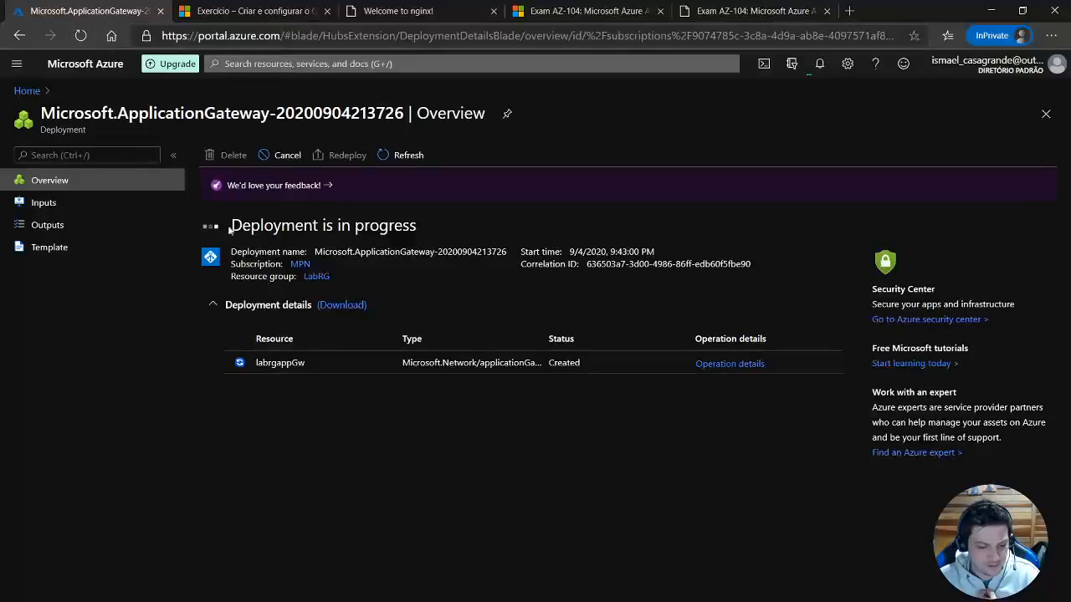